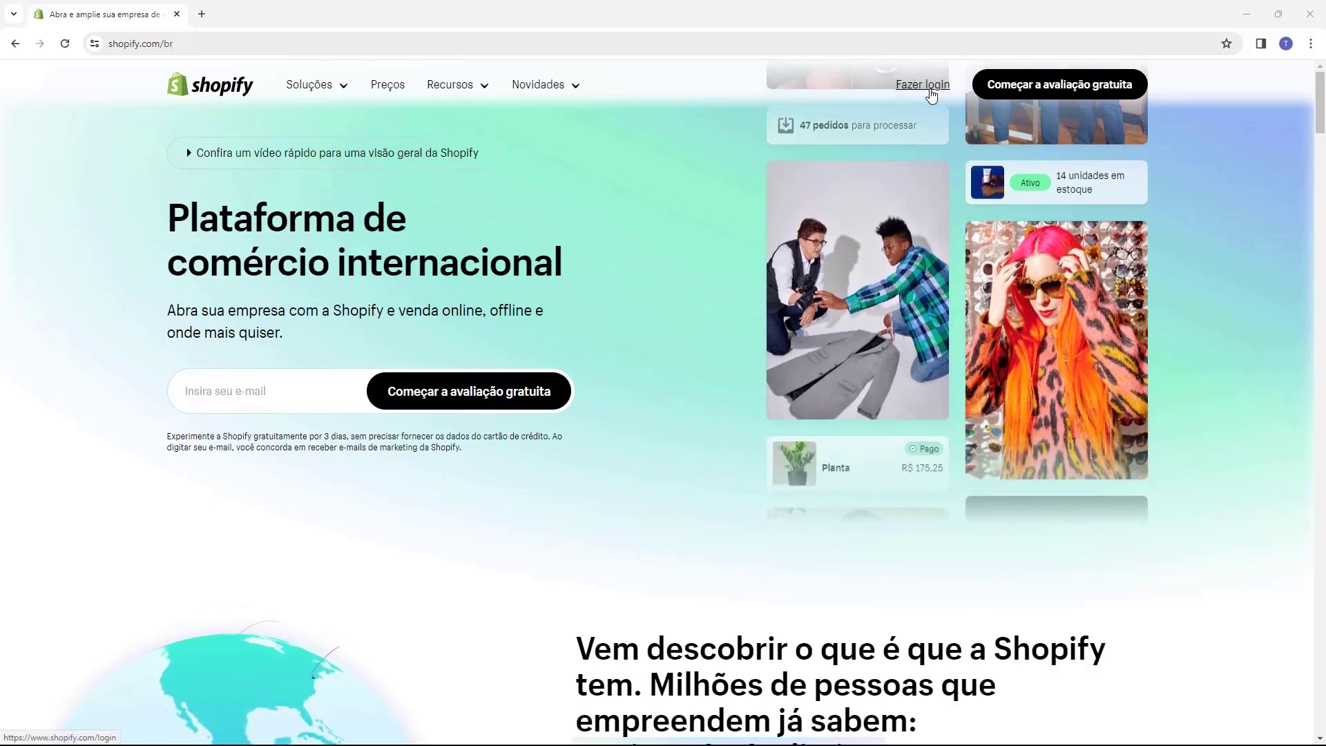
# Log in to the store admin and open the Temas page of the Loja virtual channel.
pyautogui.click(923, 84)
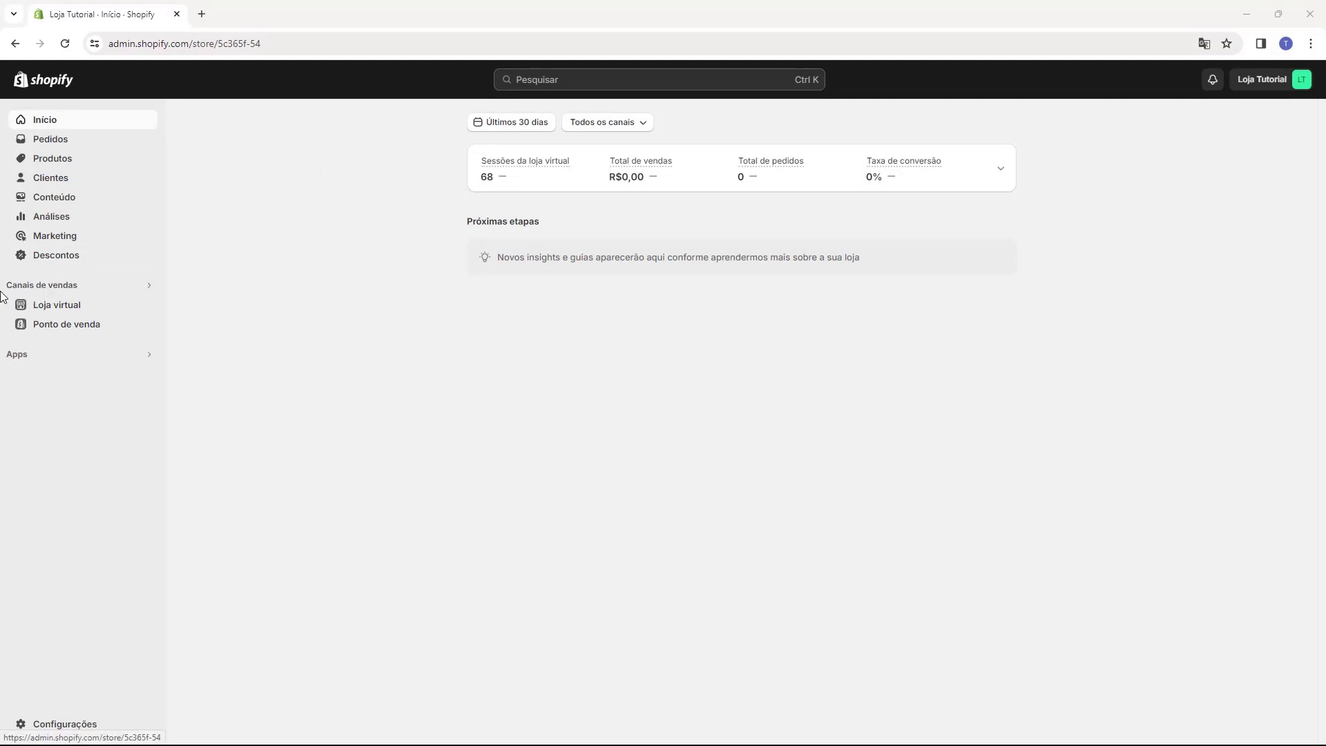
pyautogui.click(57, 309)
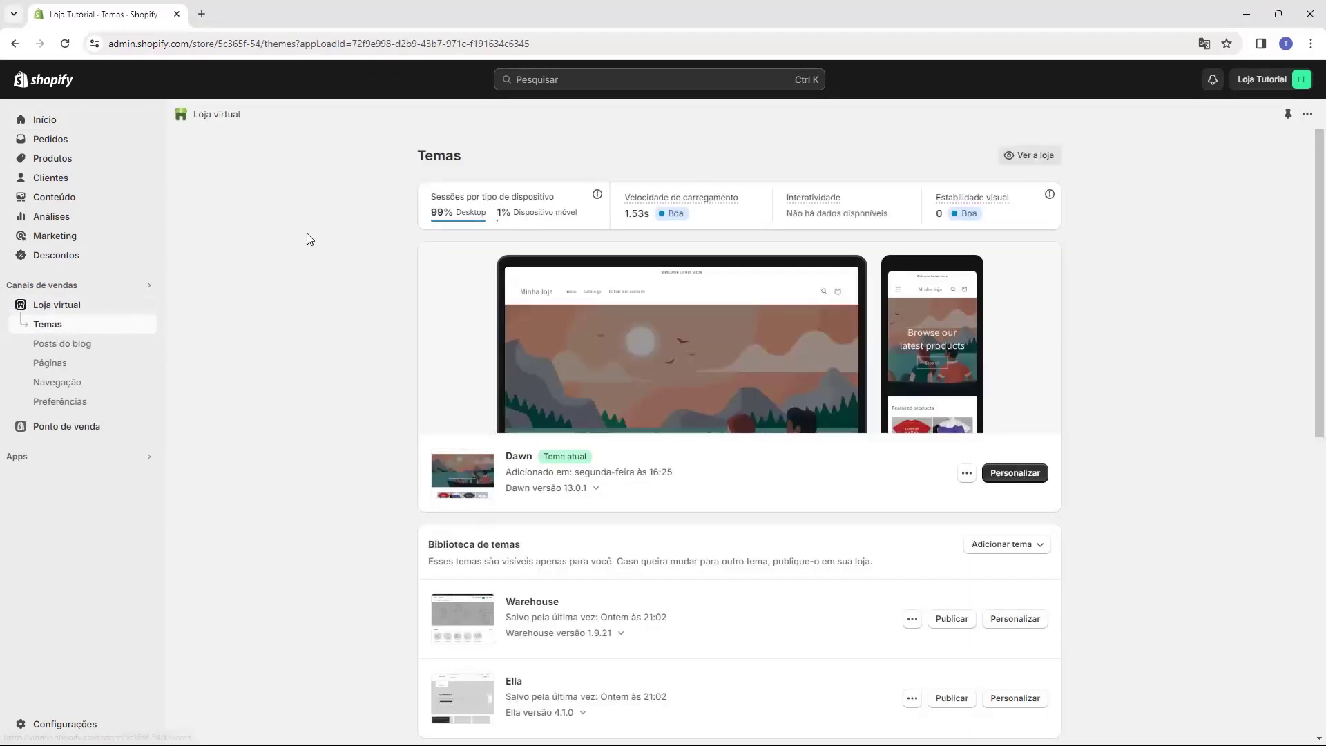
pyautogui.moveTo(366, 170); pyautogui.dragTo(468, 163)
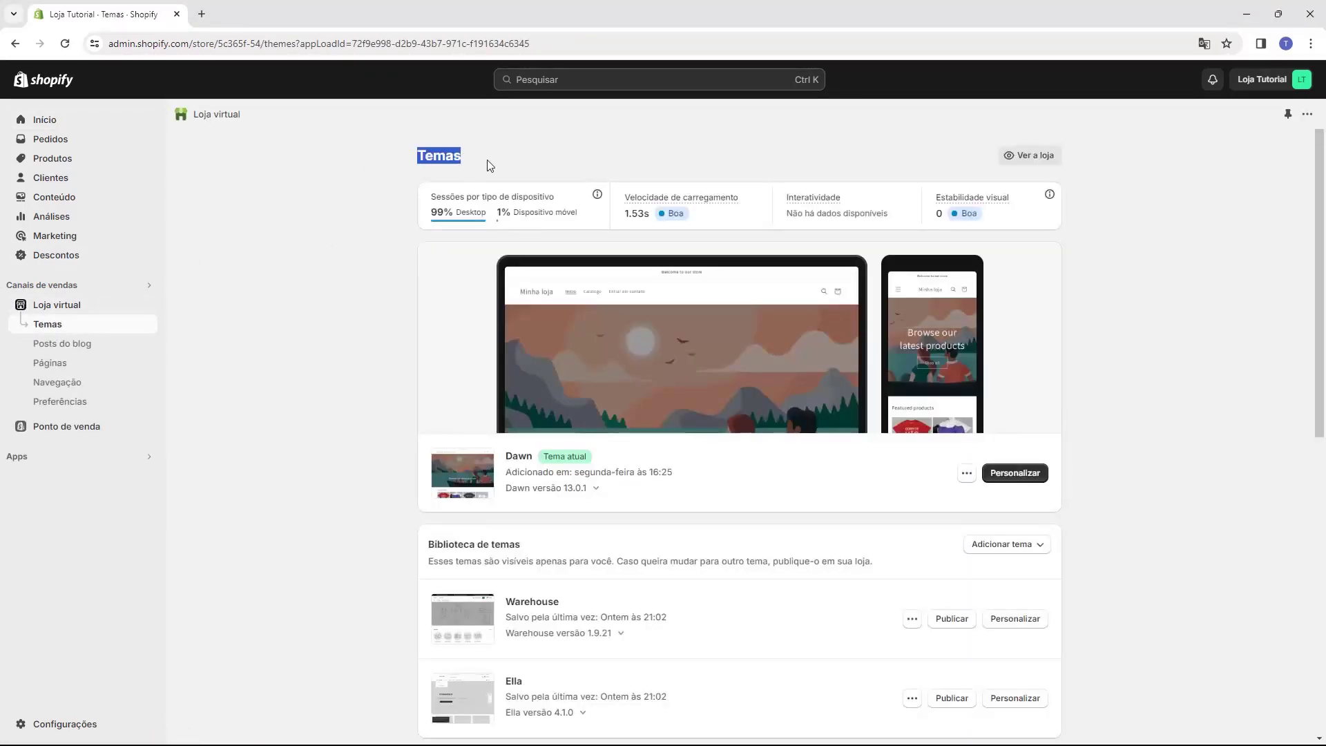
pyautogui.click(467, 158)
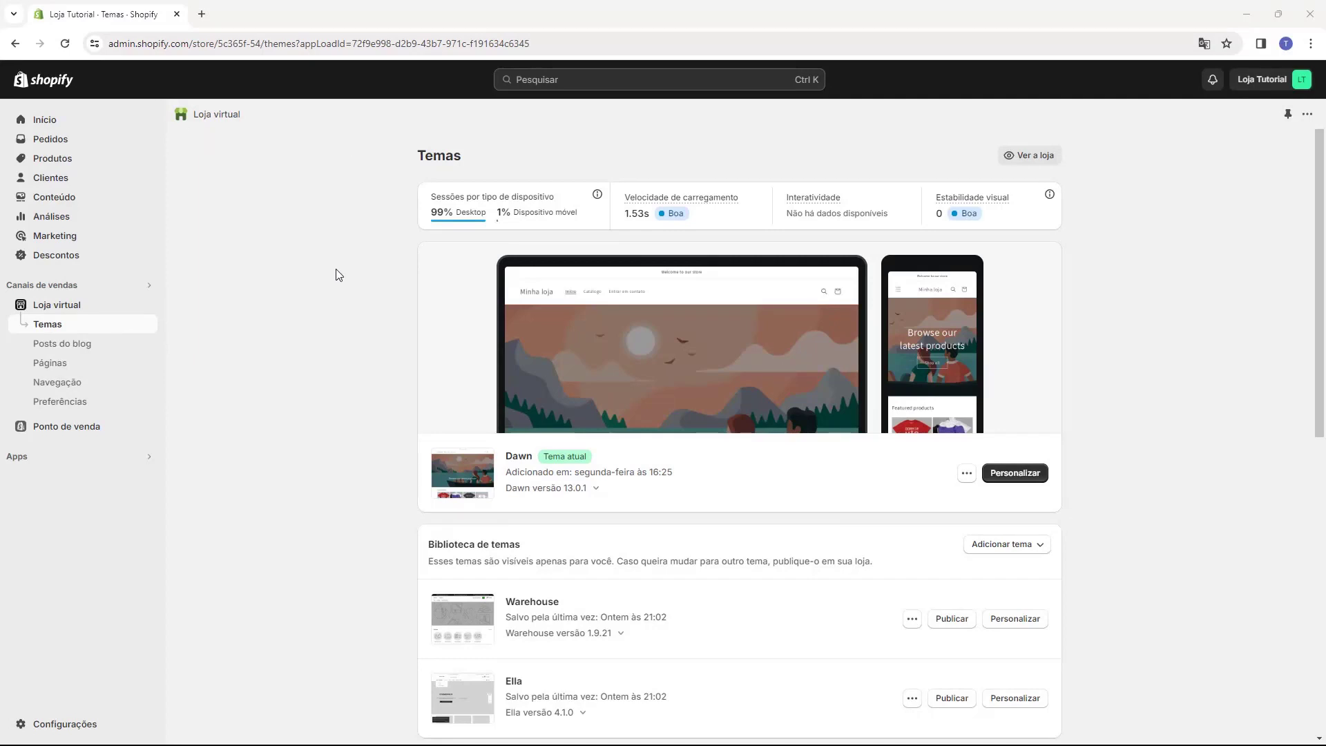
# Review the current Dawn theme, the Warehouse and Ella themes in the theme library, and the popular free themes.
pyautogui.moveTo(509, 458); pyautogui.dragTo(528, 456)
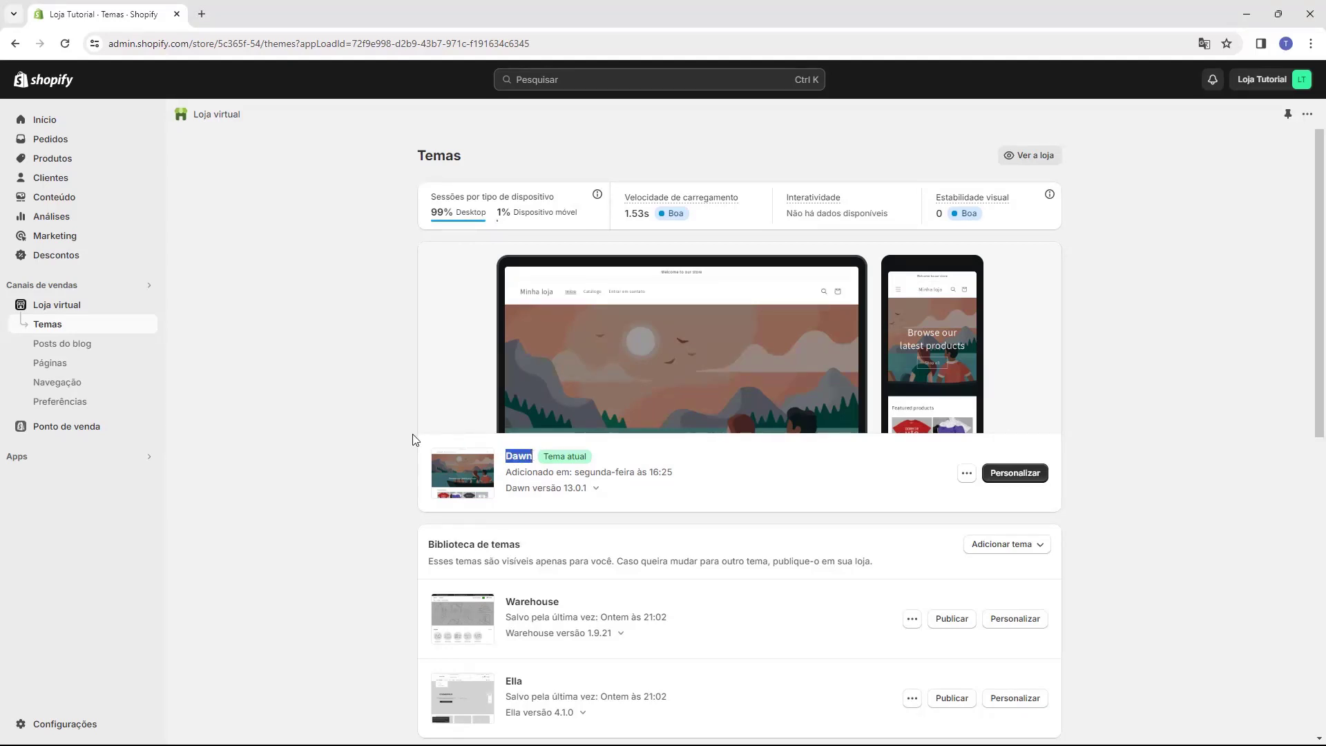
pyautogui.click(396, 431)
pyautogui.scroll(-2, 395, 424)
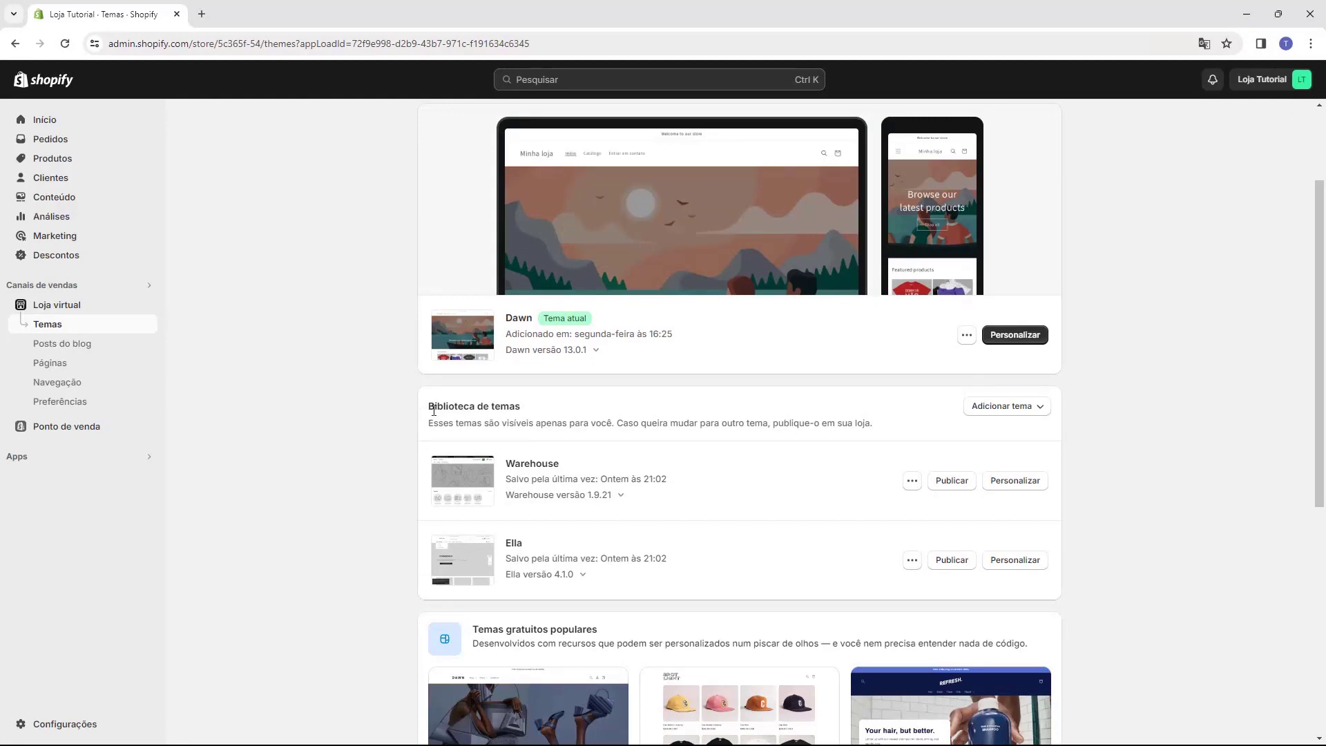
pyautogui.moveTo(434, 410); pyautogui.dragTo(508, 408)
pyautogui.click(509, 408)
pyautogui.moveTo(495, 472); pyautogui.dragTo(526, 464)
pyautogui.moveTo(505, 543); pyautogui.dragTo(520, 543)
pyautogui.click(347, 446)
pyautogui.scroll(-5, 346, 435)
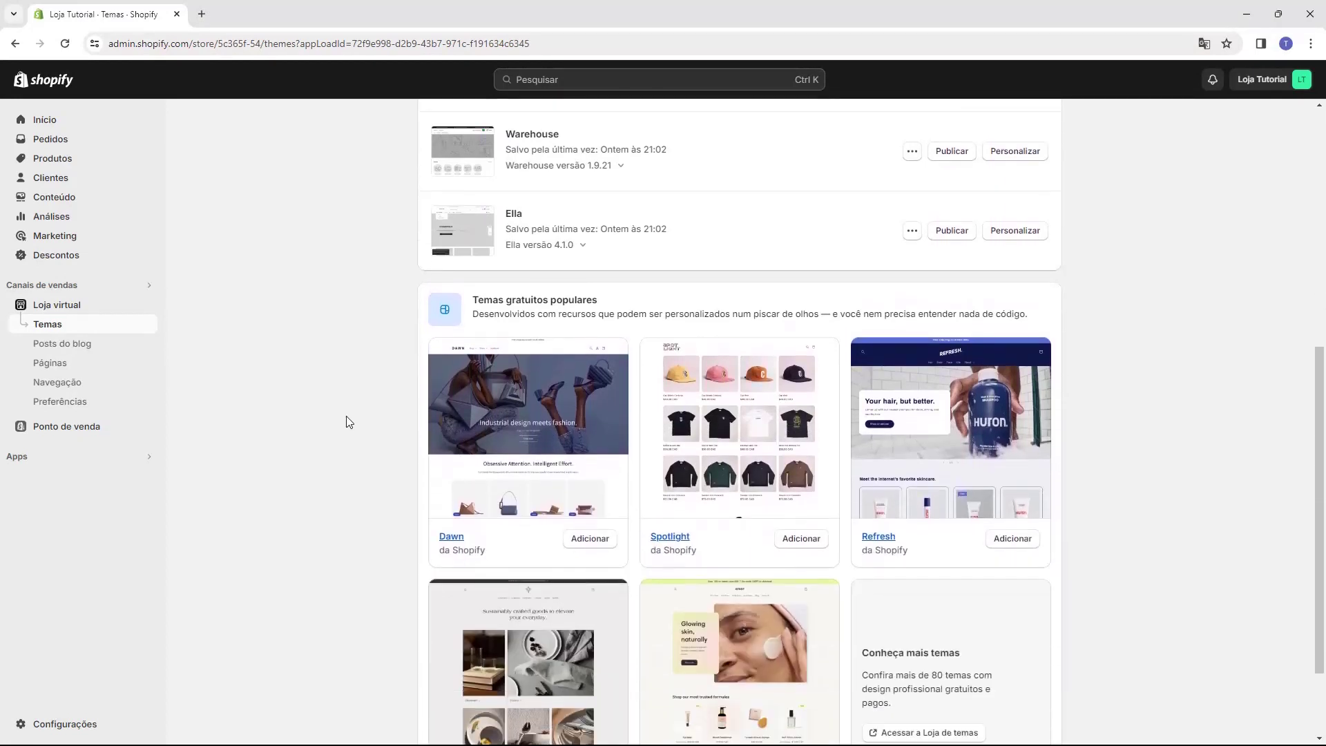
pyautogui.scroll(-2, 349, 421)
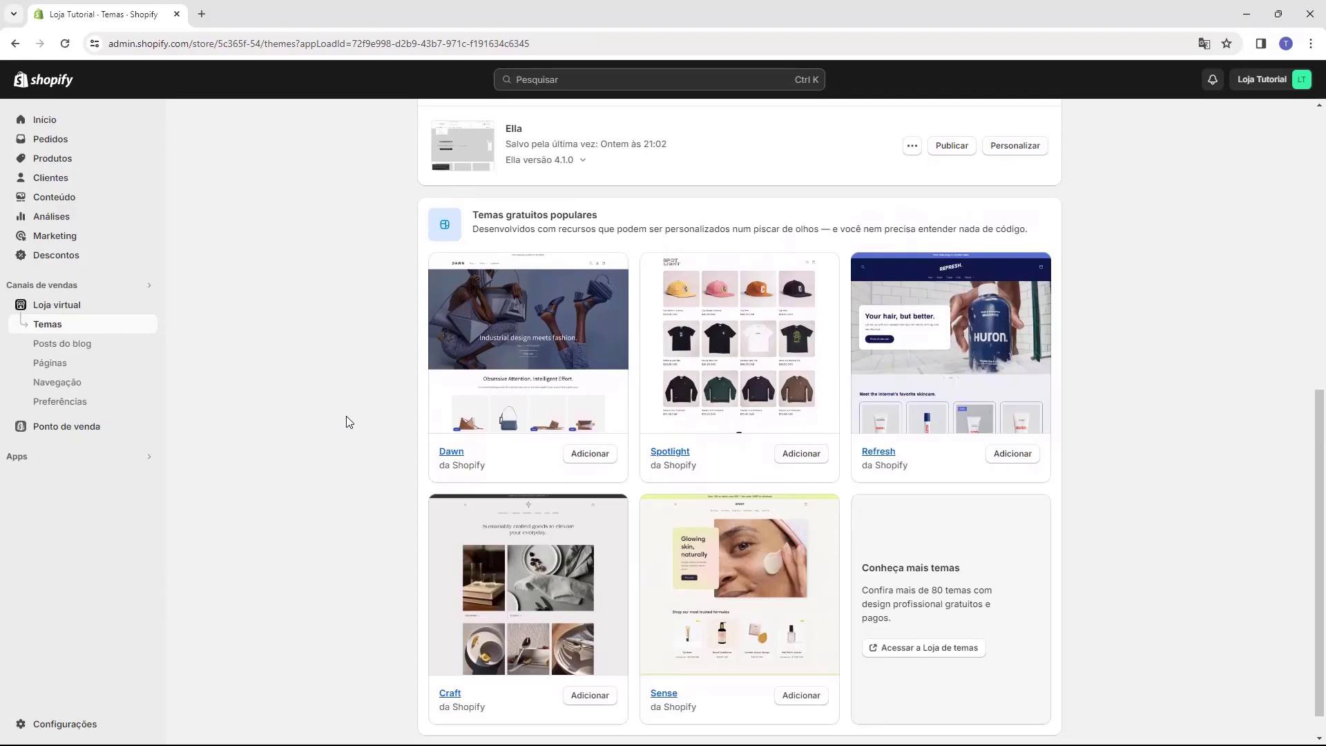
pyautogui.scroll(-1, 349, 414)
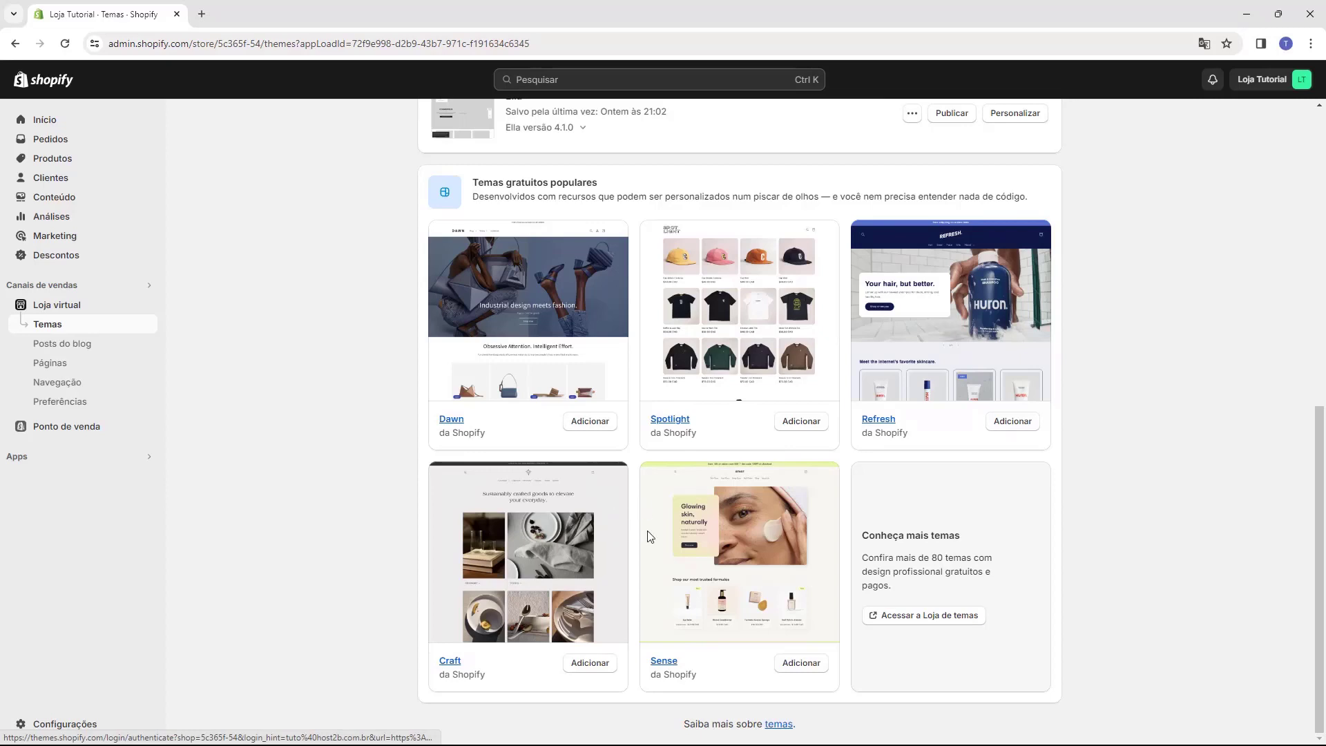
# Open the Shopify theme store and filter the theme list to show only Free themes.
pyautogui.click(915, 624)
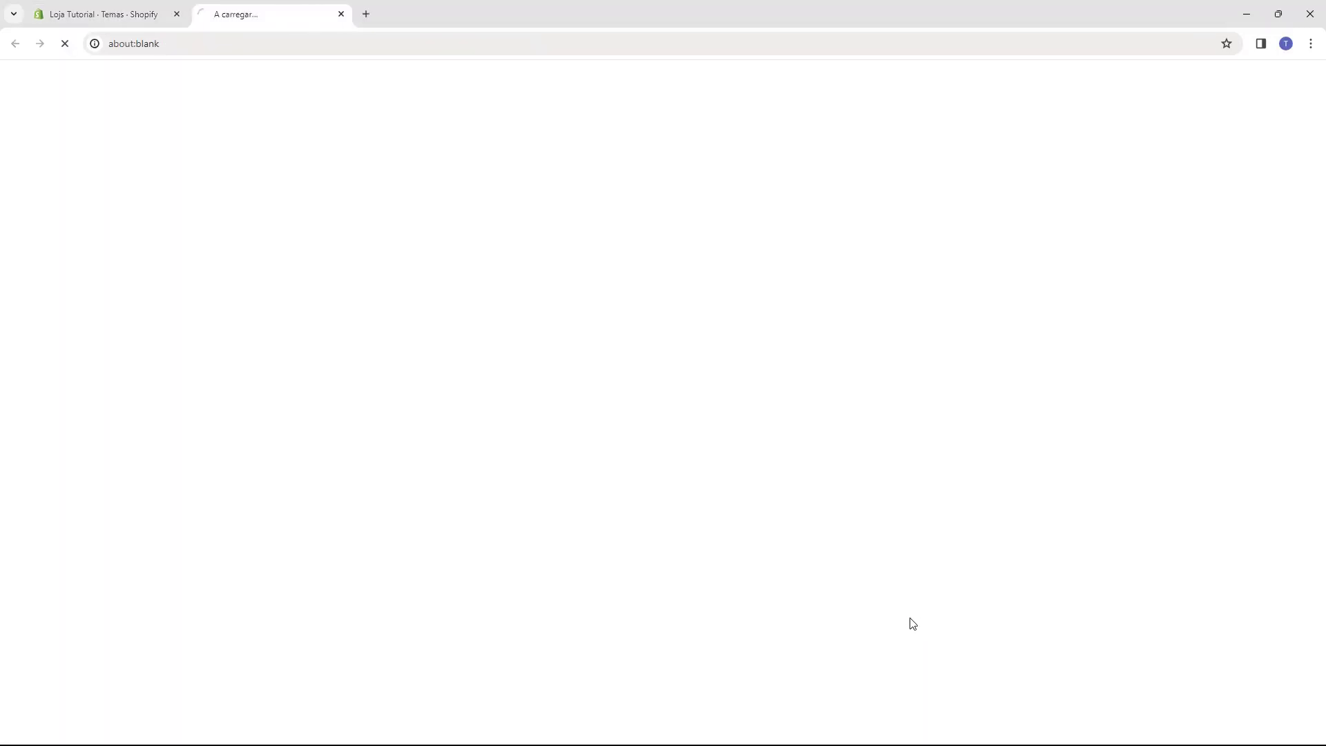
pyautogui.scroll(-5, 667, 231)
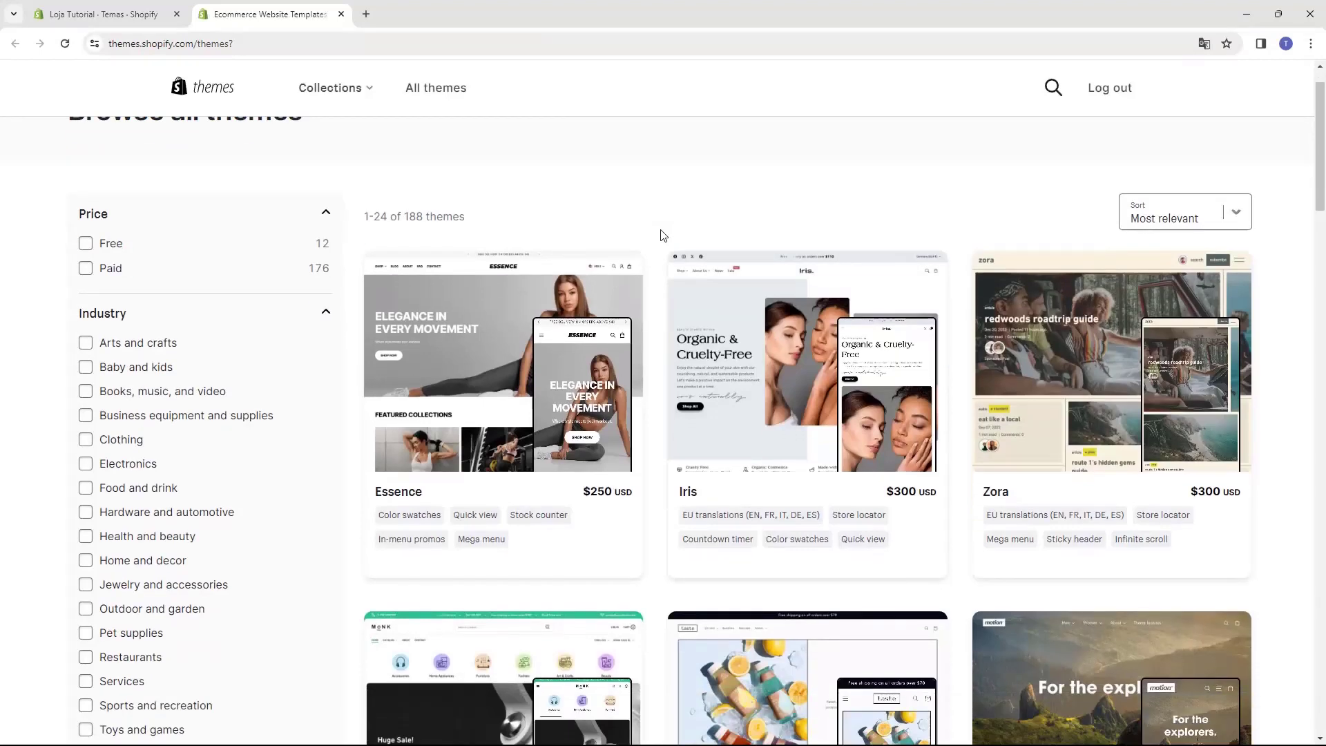
pyautogui.scroll(5, 660, 246)
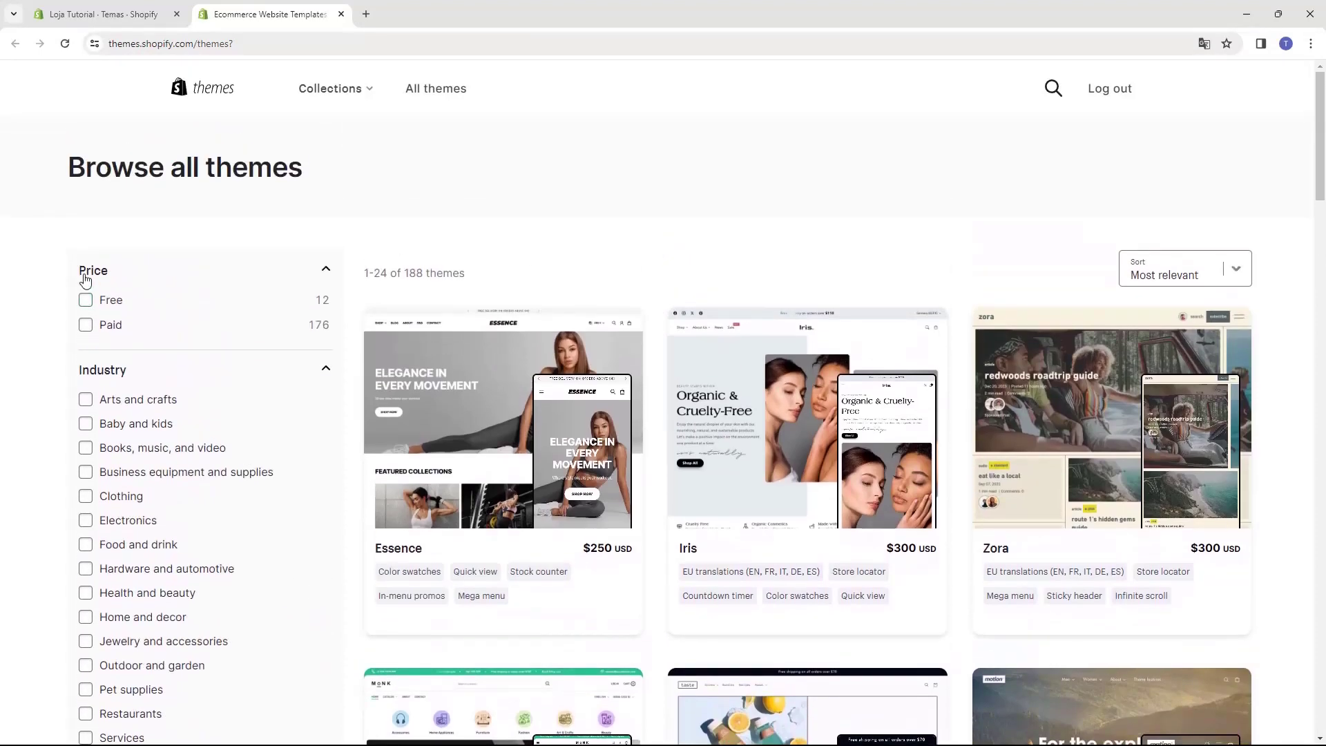
pyautogui.click(86, 302)
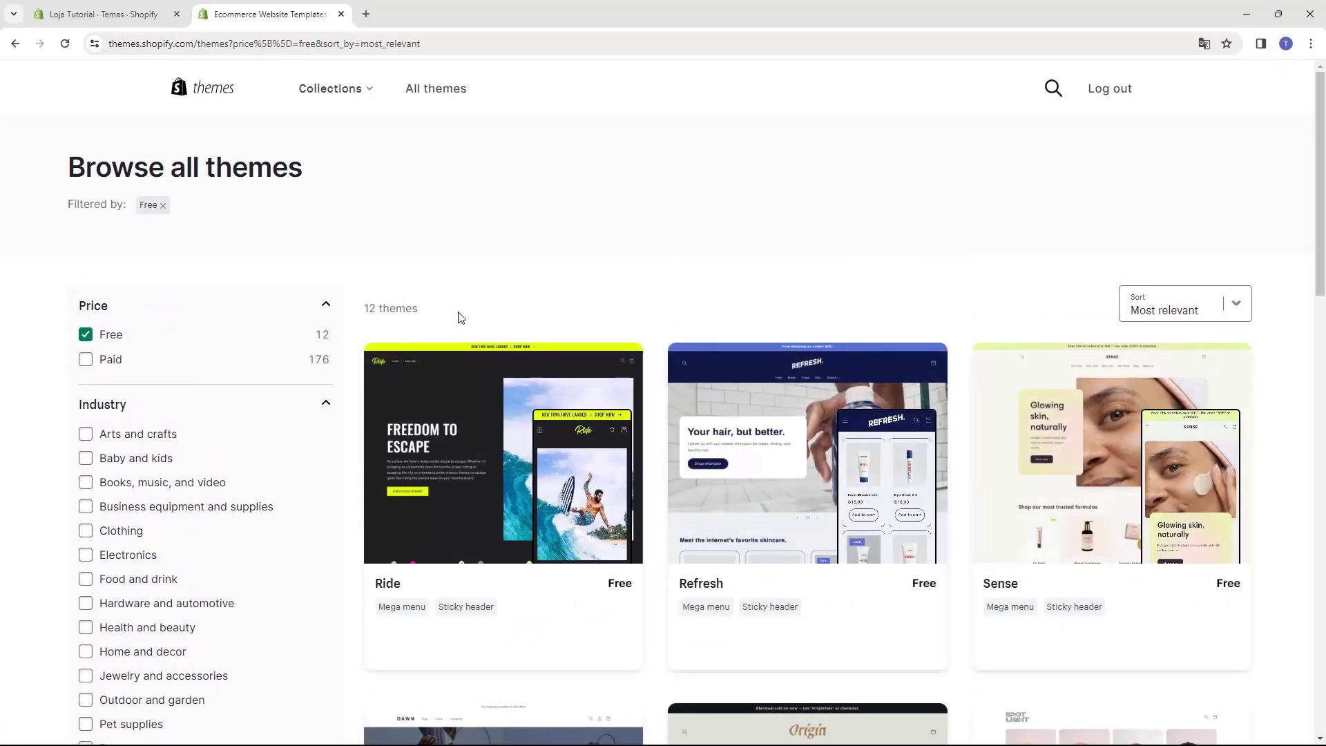
# Look through all the free themes in the theme store, from Ride to Colorblock, and close the store page.
pyautogui.scroll(-3, 459, 314)
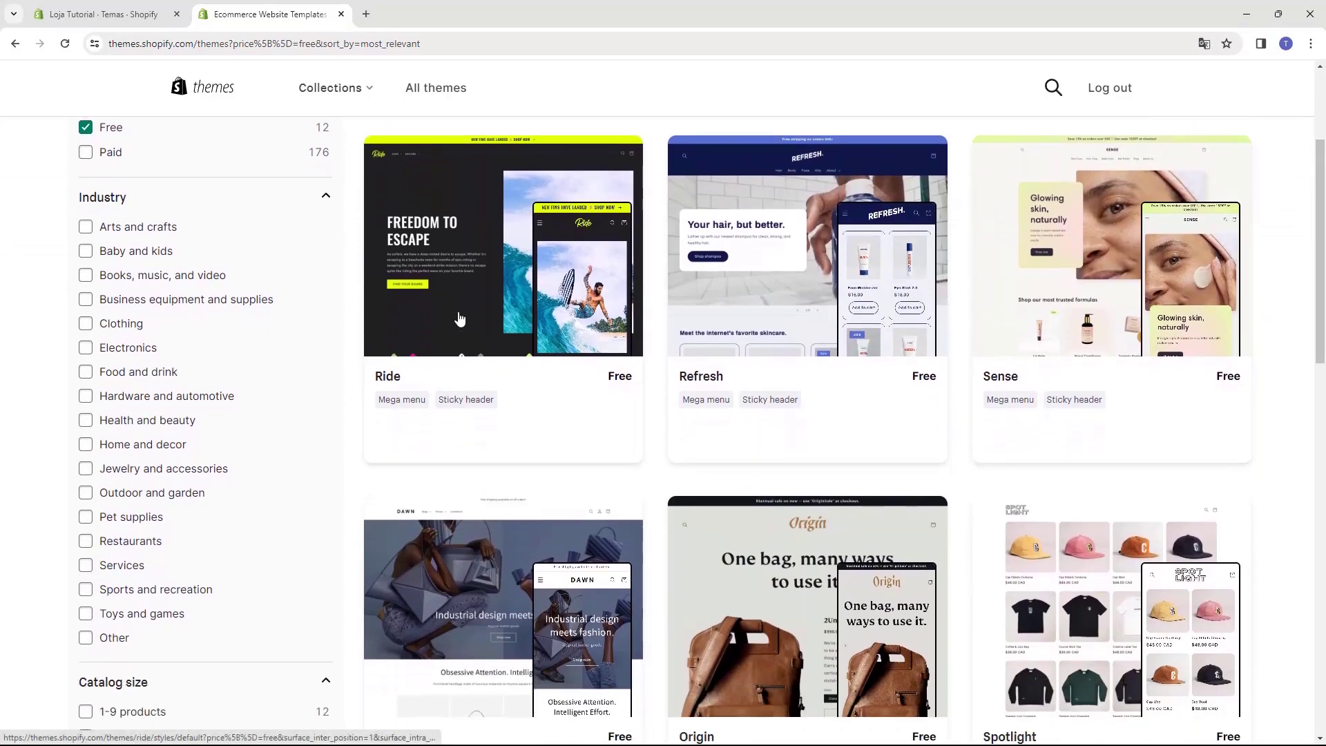
pyautogui.scroll(-3, 471, 315)
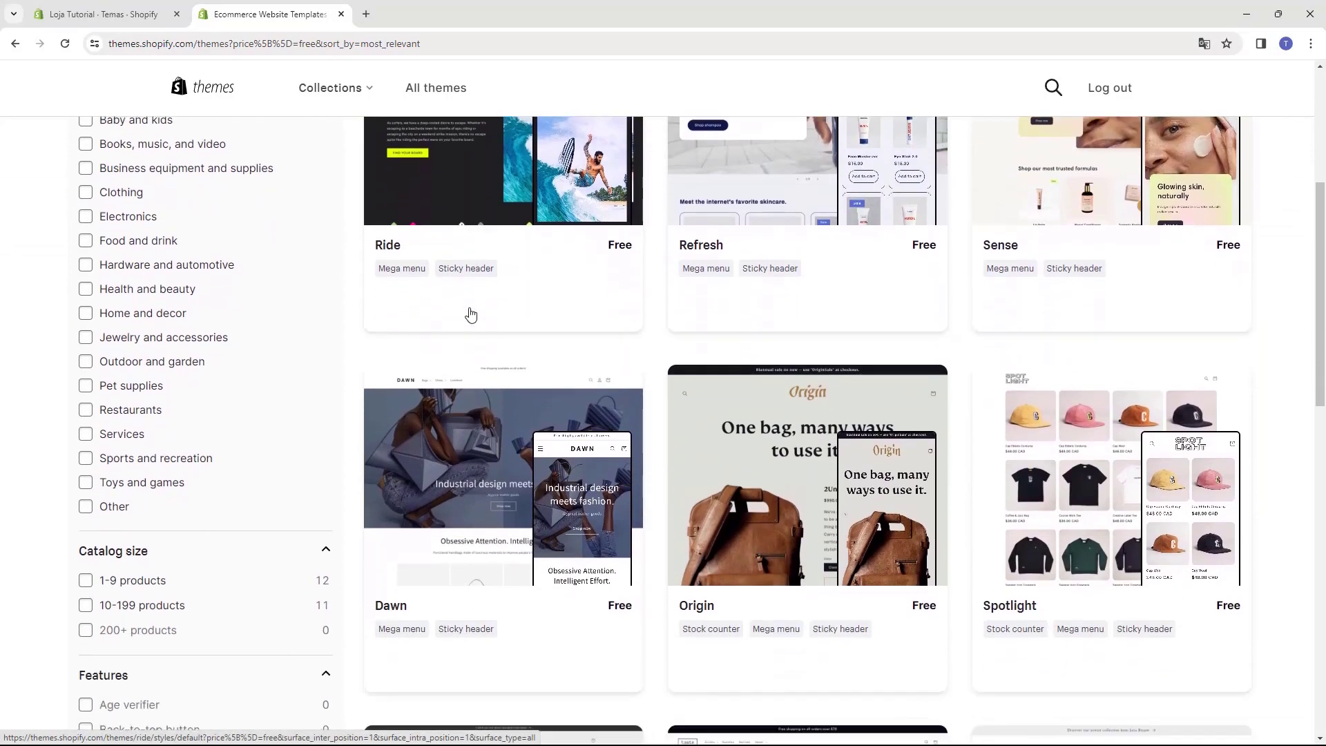
pyautogui.scroll(-5, 762, 417)
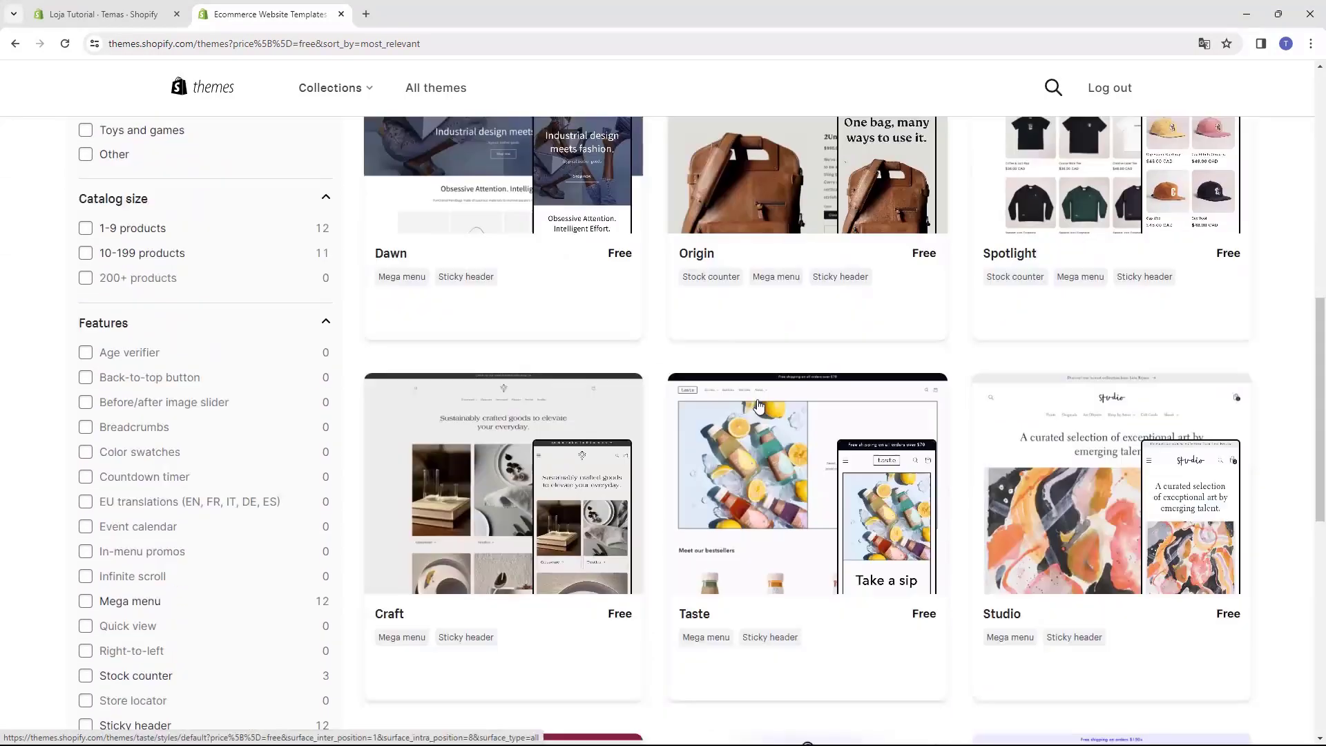
pyautogui.scroll(-2, 1168, 482)
pyautogui.scroll(-3, 1168, 481)
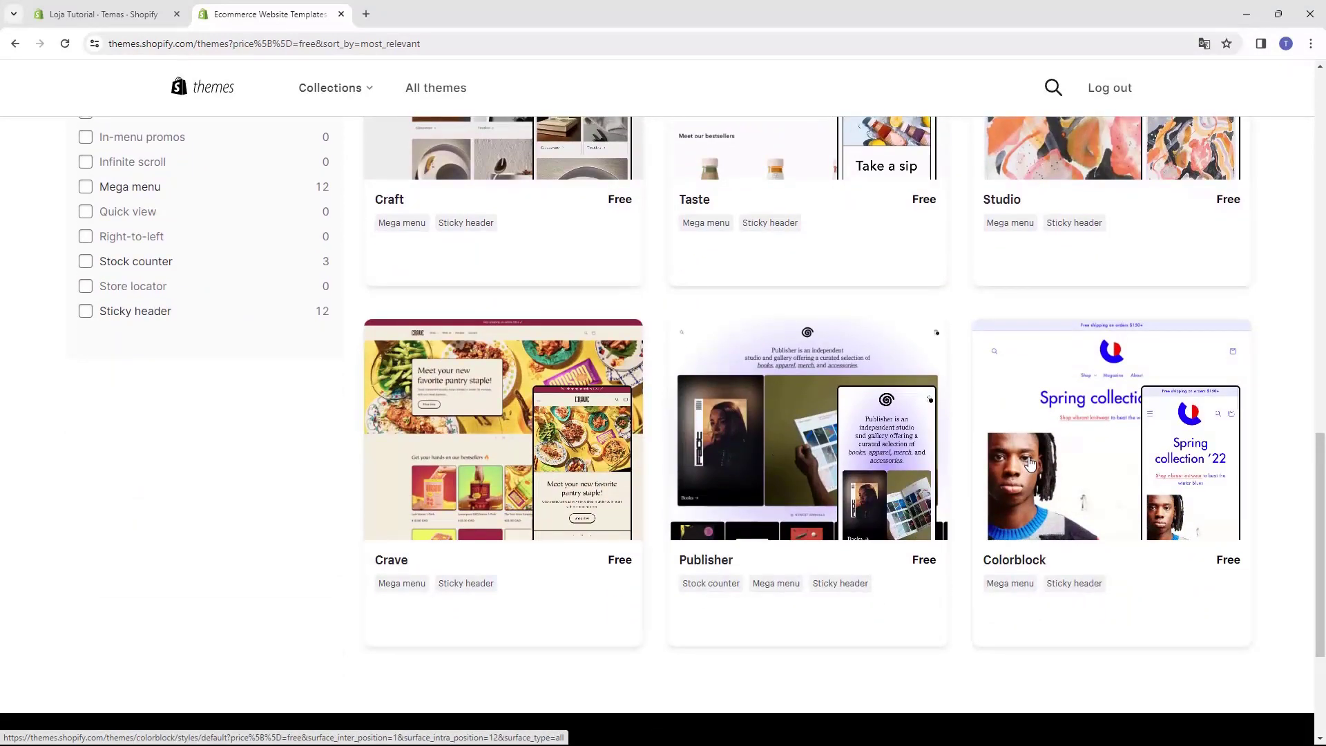
pyautogui.scroll(-2, 1028, 483)
pyautogui.scroll(14, 953, 515)
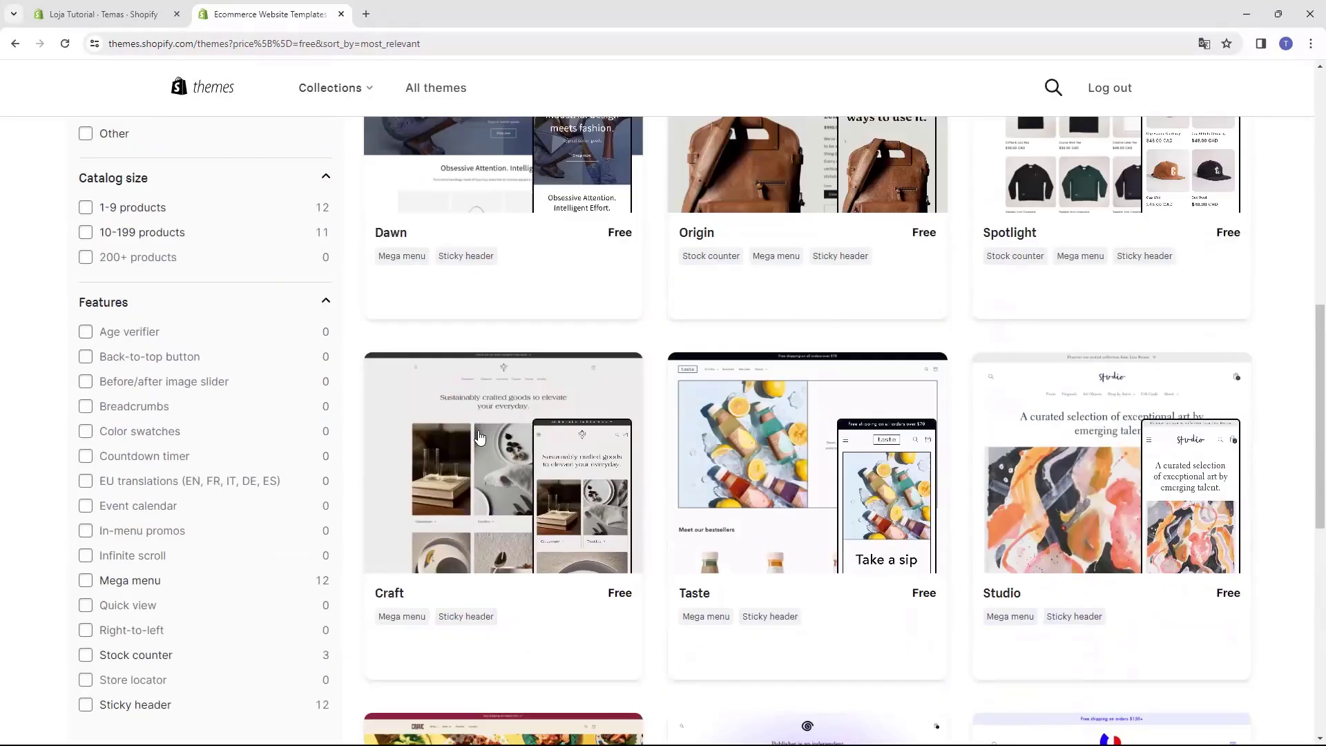
pyautogui.scroll(3, 817, 446)
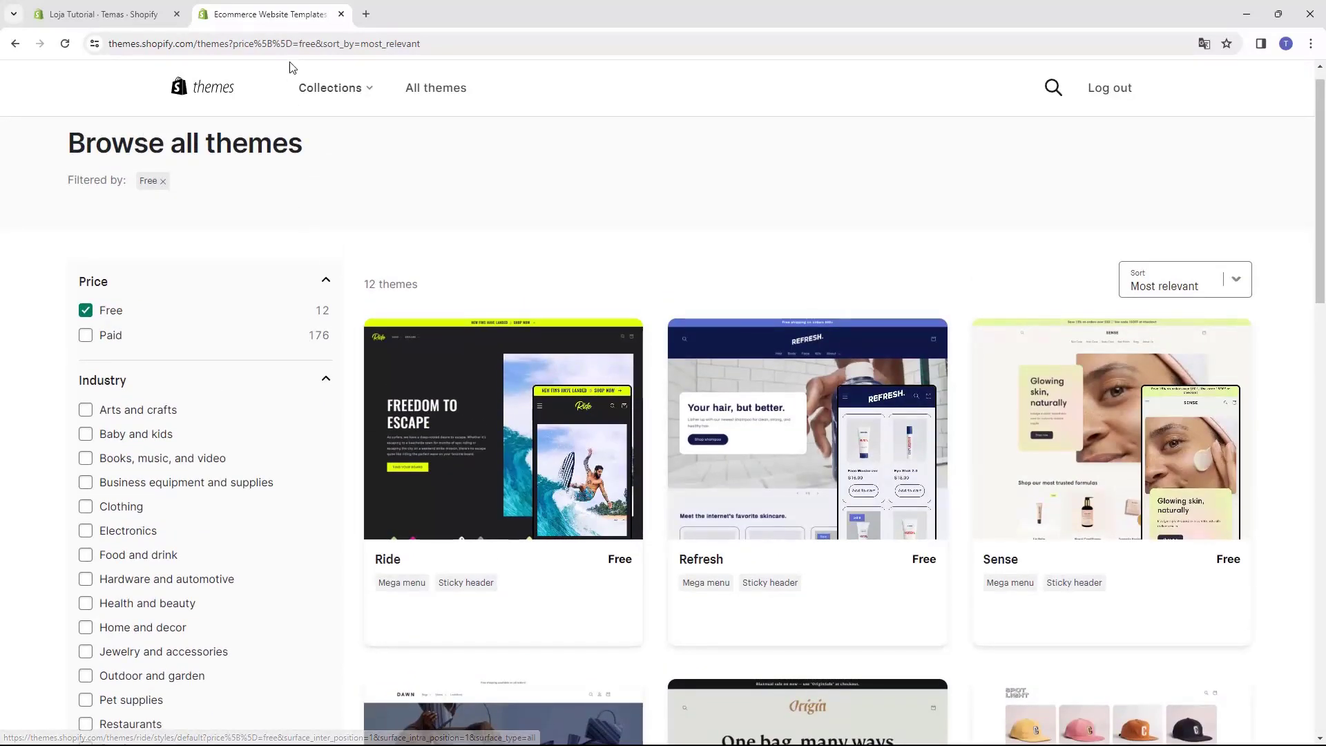
pyautogui.click(341, 14)
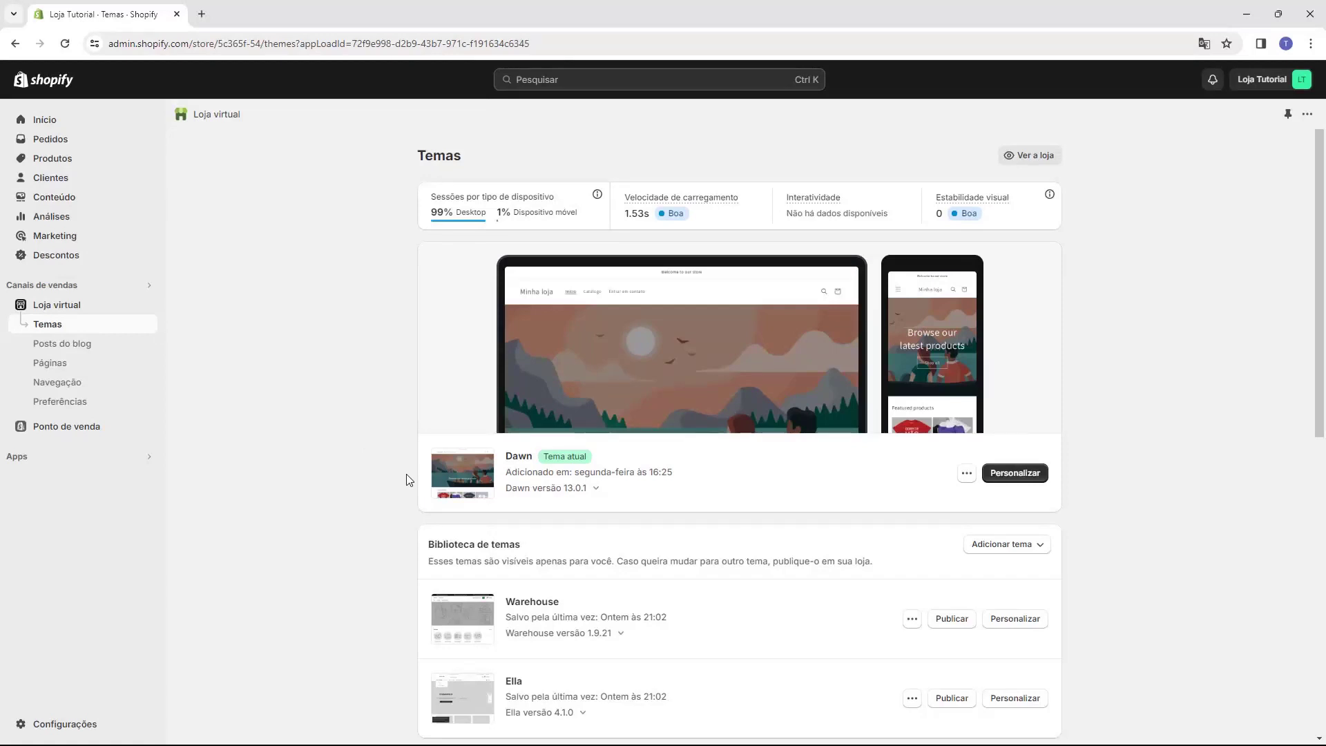
# Open the Dawn theme for customization and show the settings of the Barra de avisos section.
pyautogui.click(1013, 475)
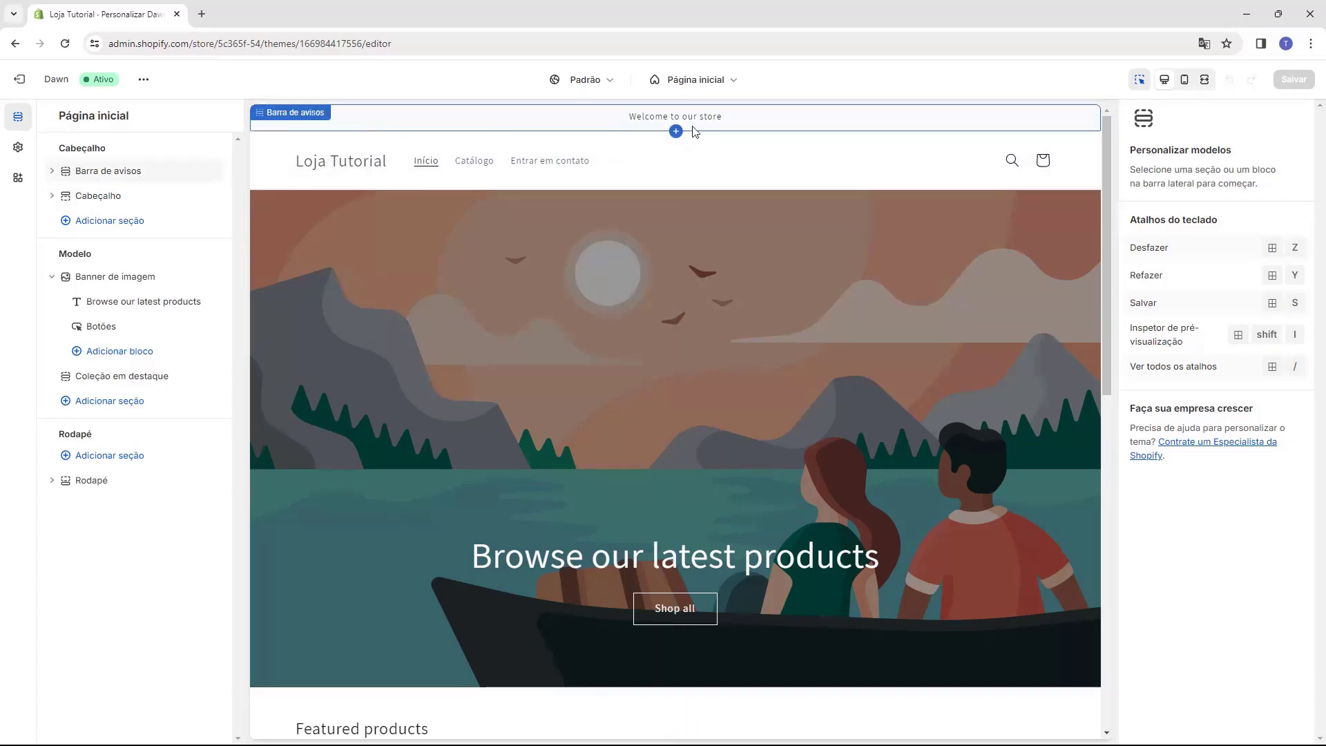
pyautogui.click(97, 172)
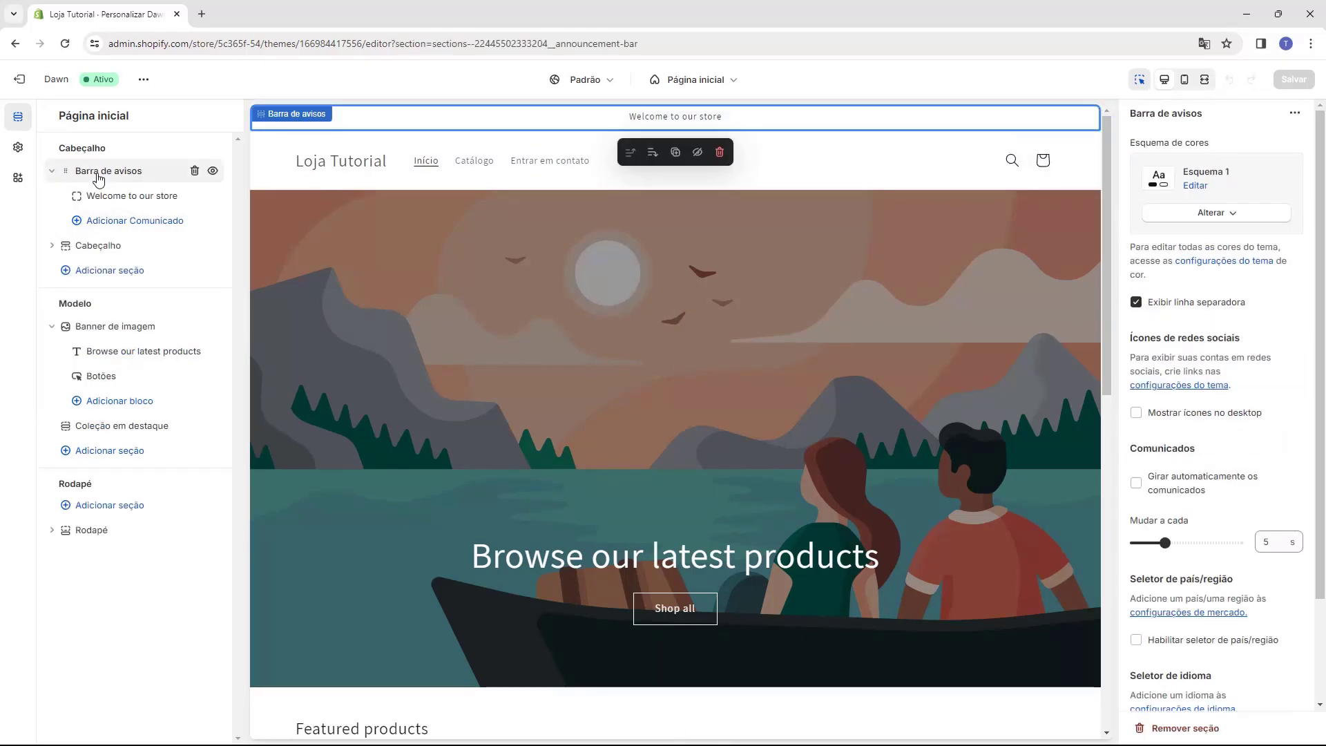
# Add a second announcement block to the Barra de avisos section and delete it again.
pyautogui.click(96, 221)
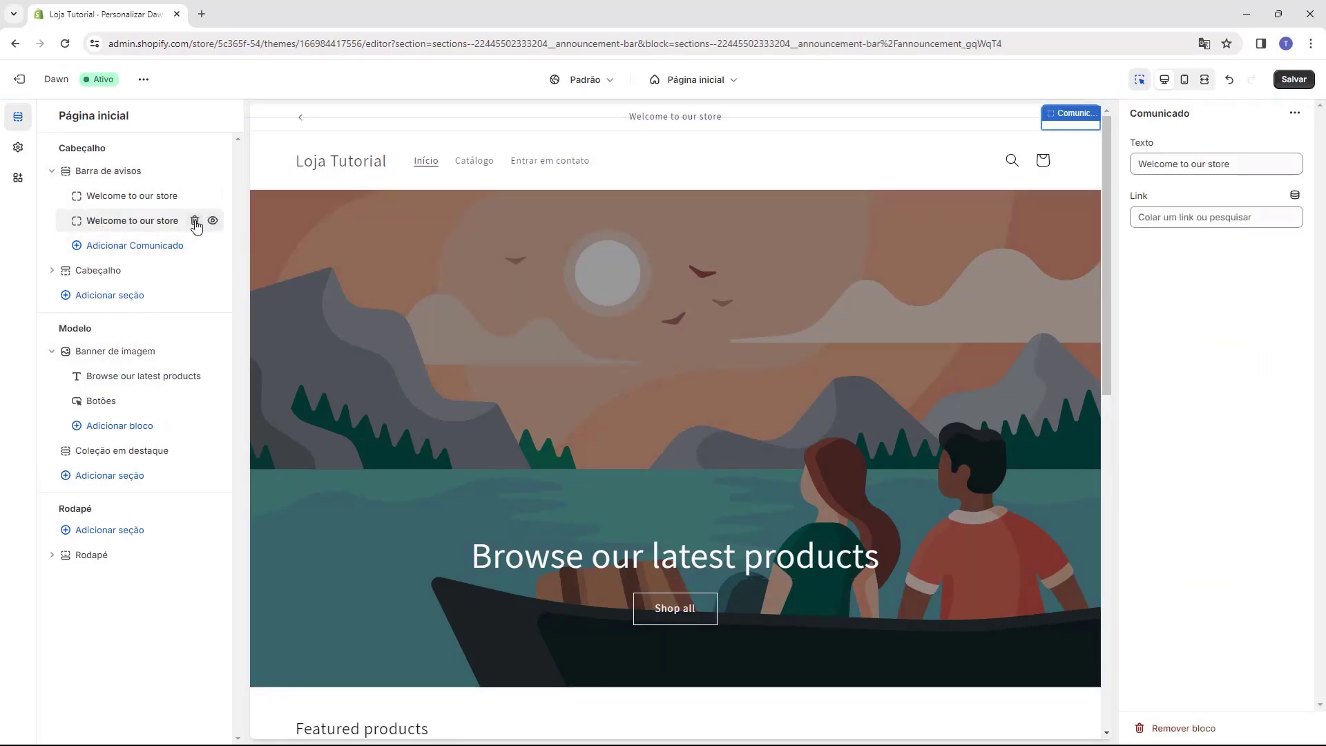
pyautogui.click(194, 221)
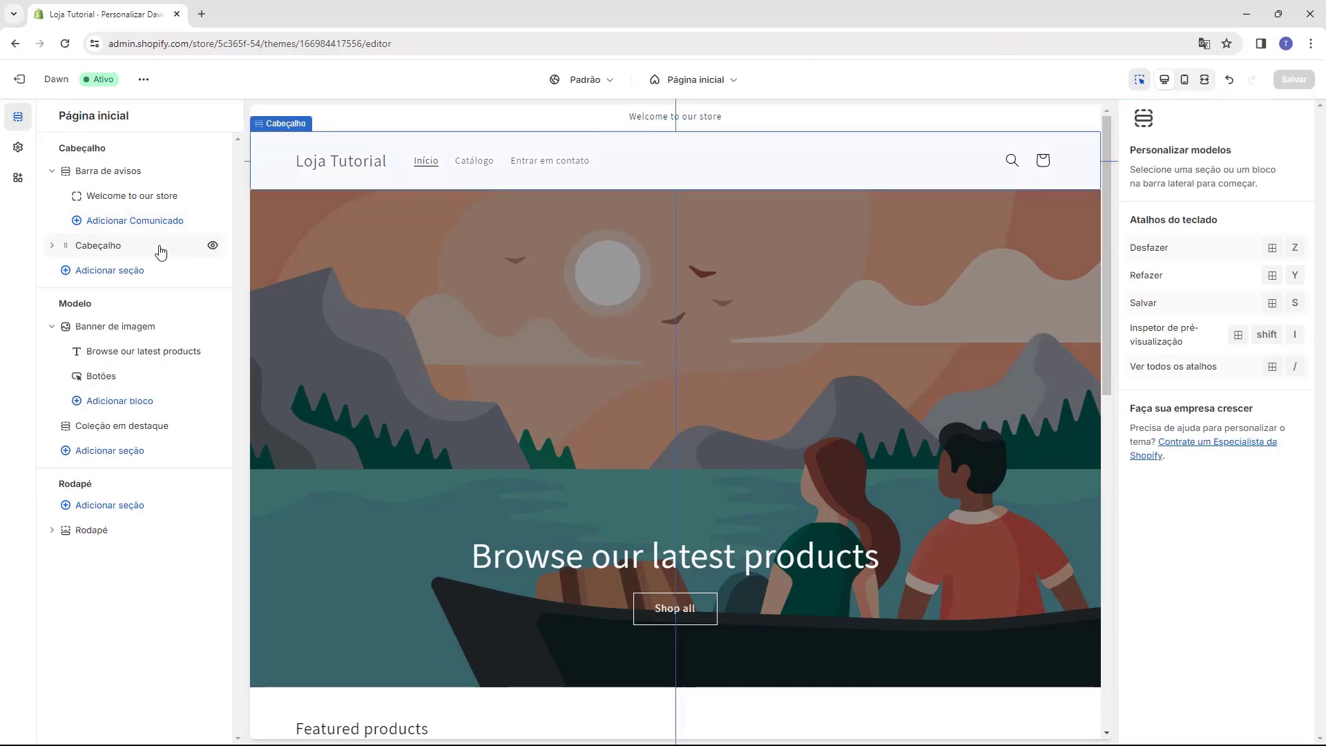
# Examine the settings of the Welcome to our store announcement and the Cabeçalho section, and collapse both header sections.
pyautogui.click(127, 201)
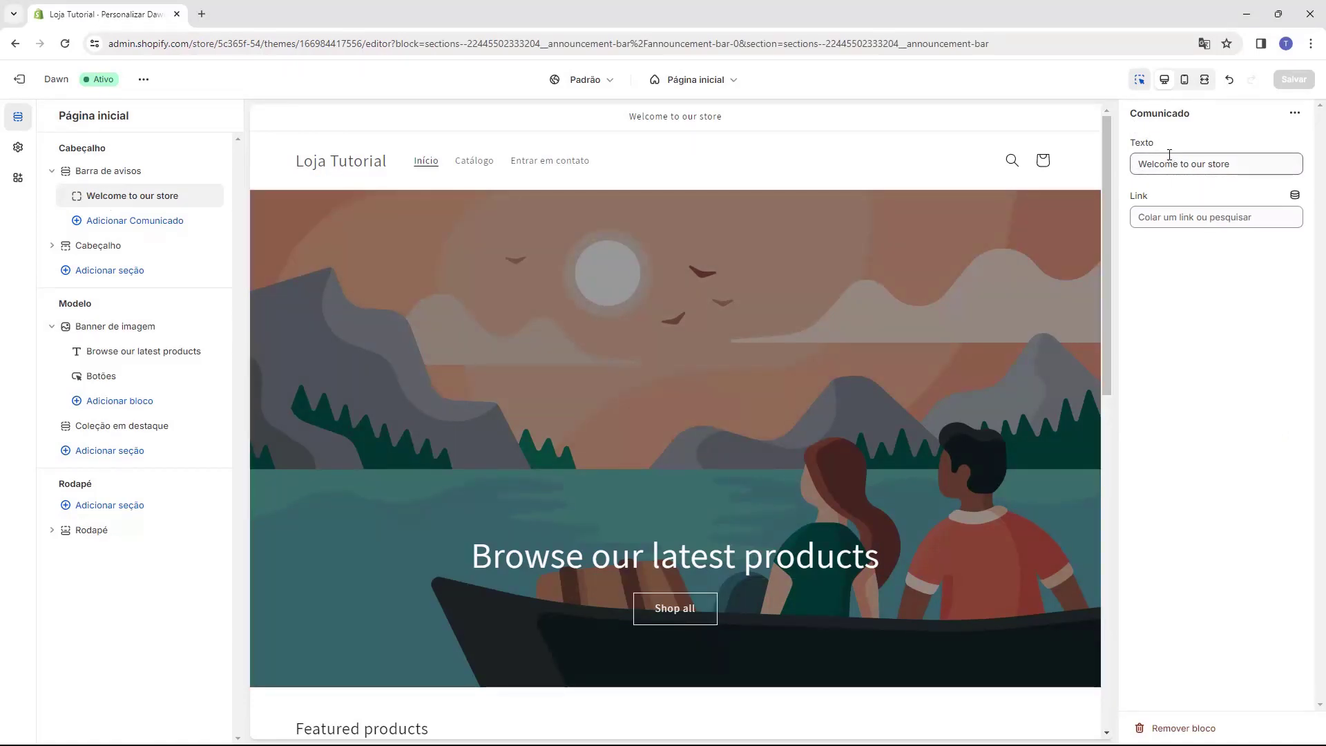
pyautogui.click(97, 250)
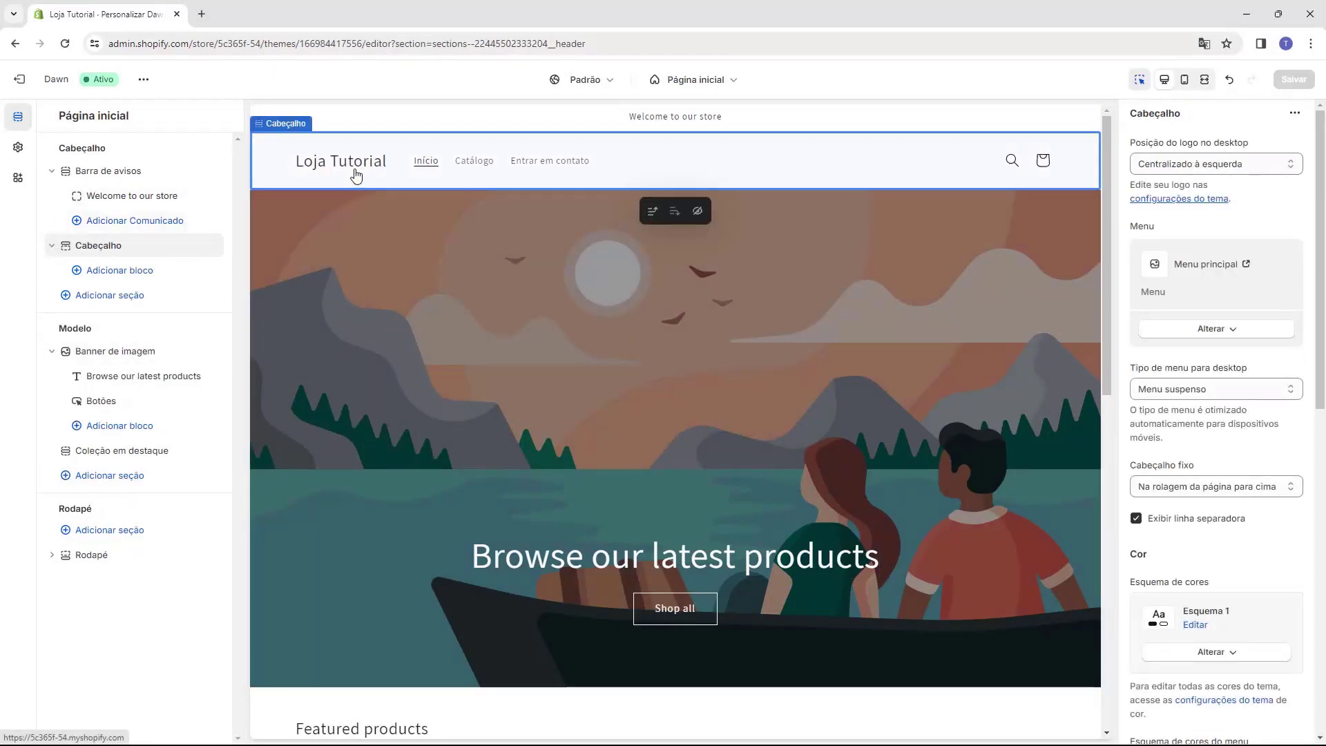
pyautogui.scroll(-5, 1181, 263)
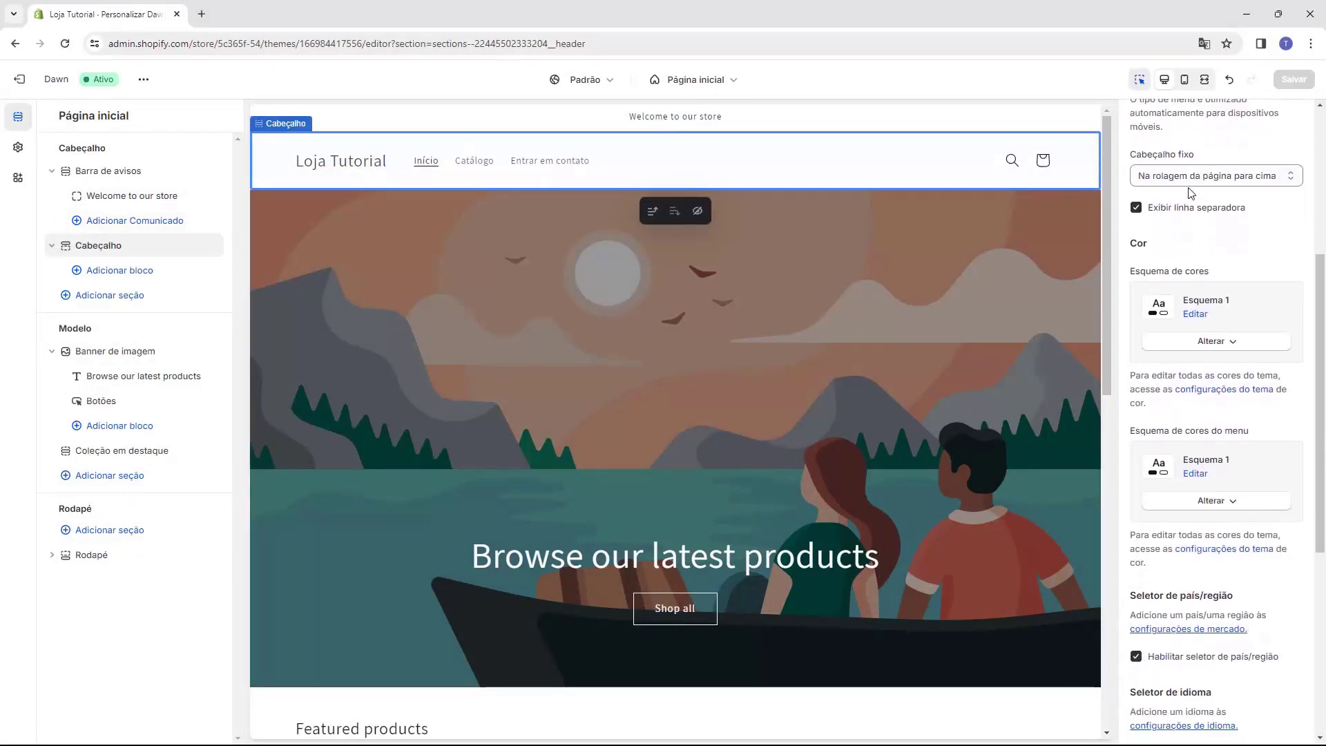
pyautogui.scroll(-6, 1191, 193)
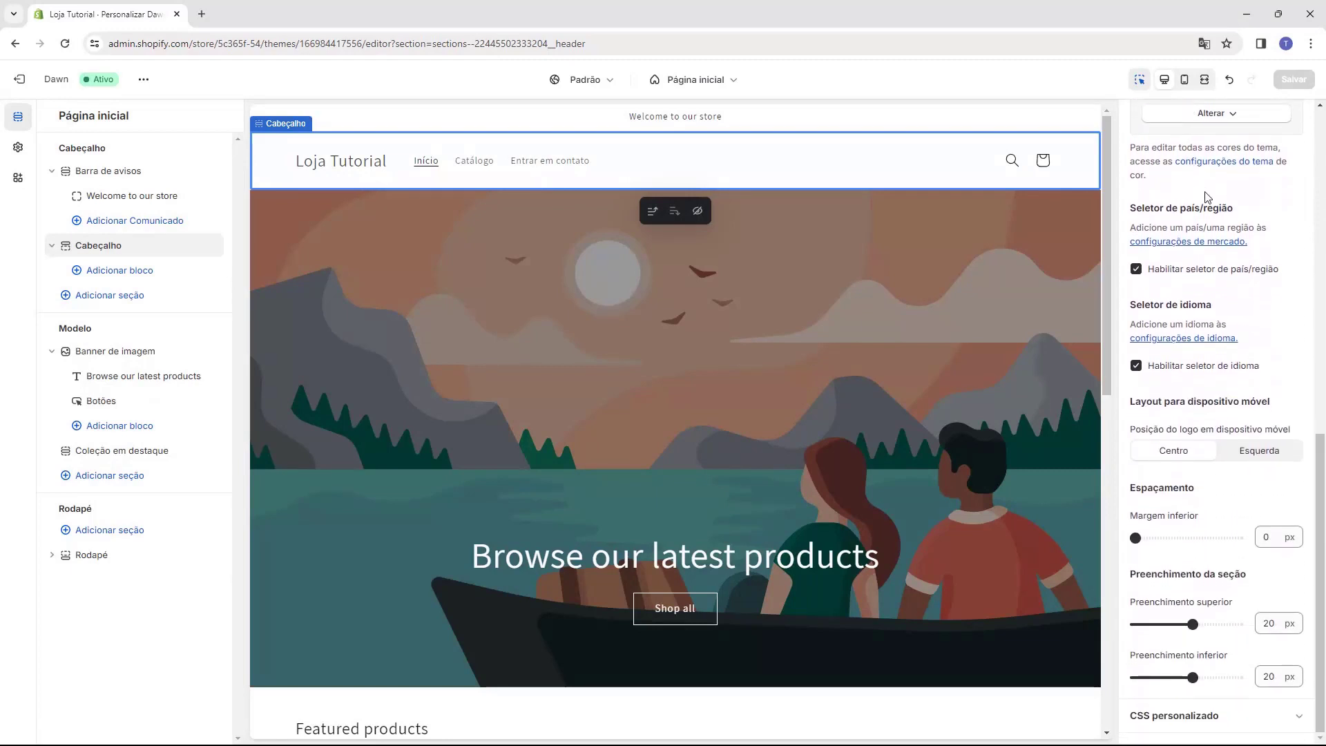
pyautogui.click(52, 245)
pyautogui.click(52, 172)
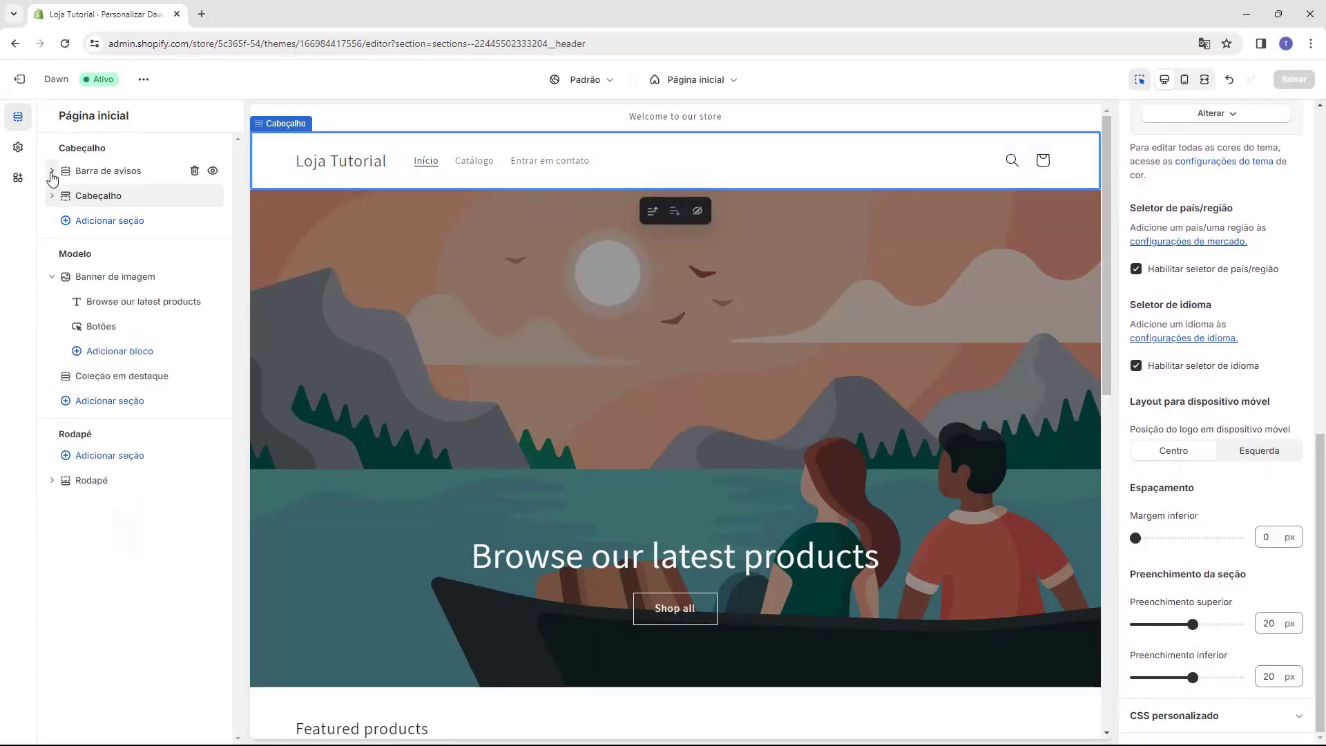
# Examine the Modelo sections in the home page preview and the option to add blocks to the Banner de imagem.
pyautogui.moveTo(55, 257); pyautogui.dragTo(90, 256)
pyautogui.click(75, 257)
pyautogui.scroll(-10, 410, 257)
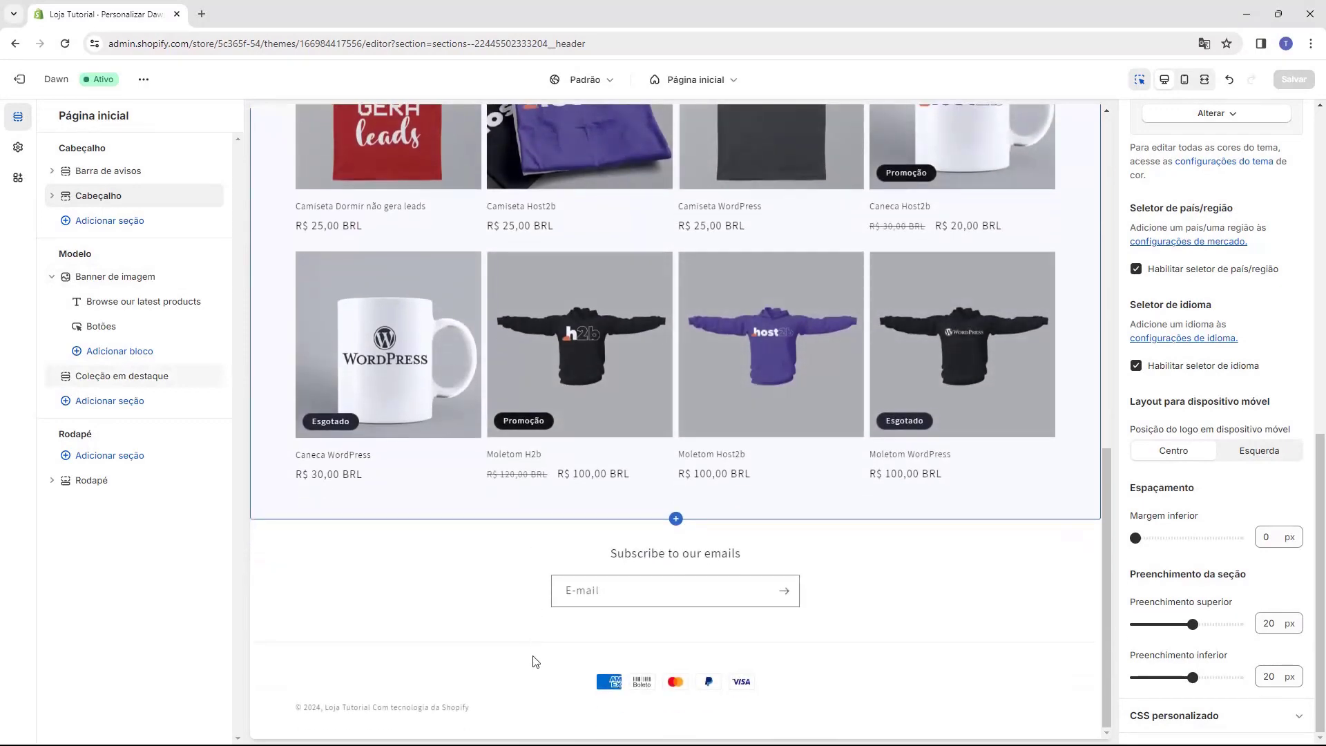
pyautogui.scroll(10, 550, 664)
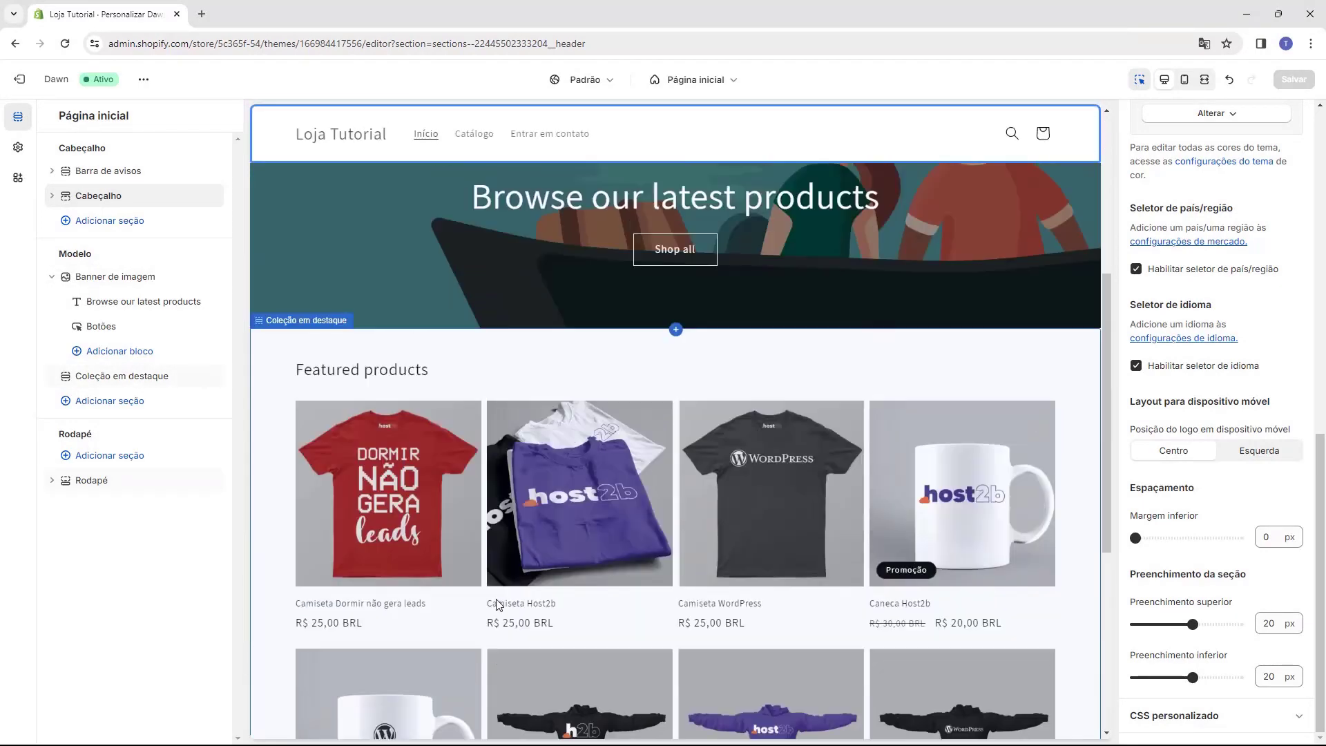
pyautogui.scroll(-2, 557, 596)
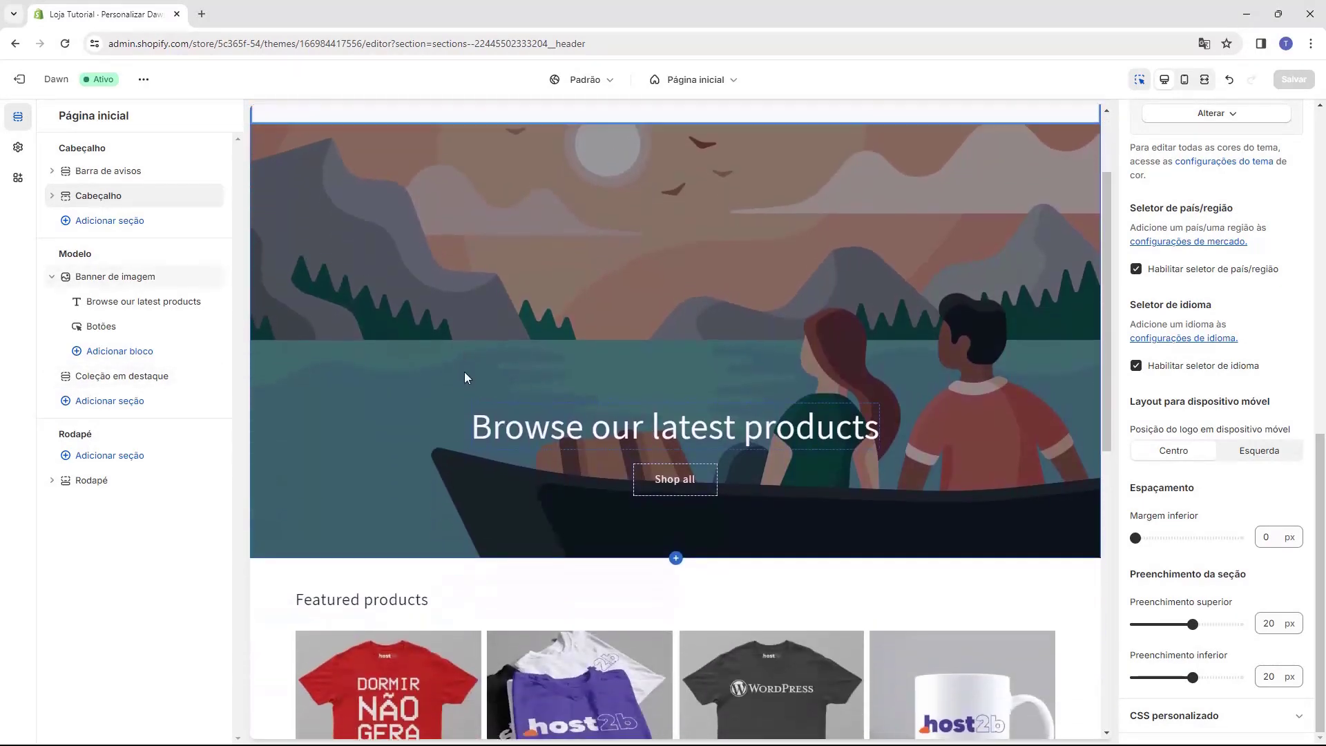
pyautogui.scroll(1, 465, 377)
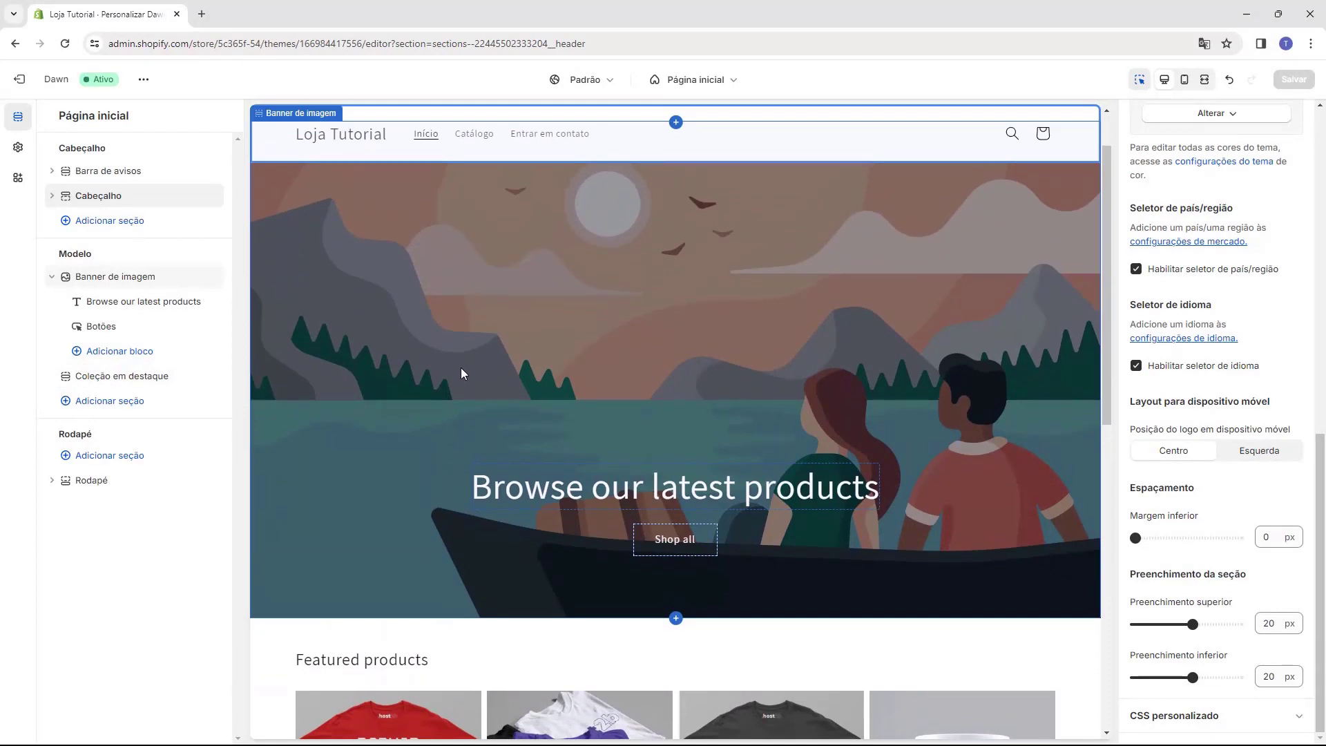
pyautogui.scroll(-1, 461, 368)
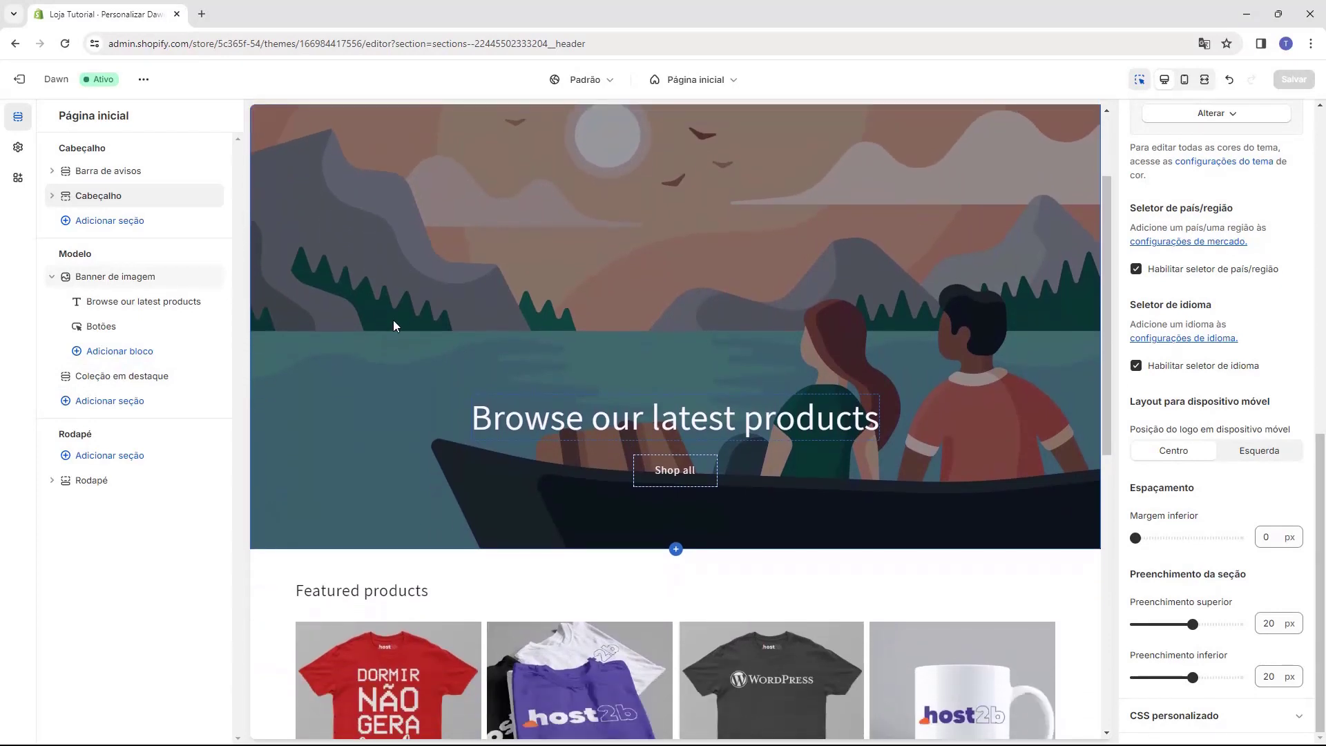
pyautogui.click(115, 351)
pyautogui.click(147, 353)
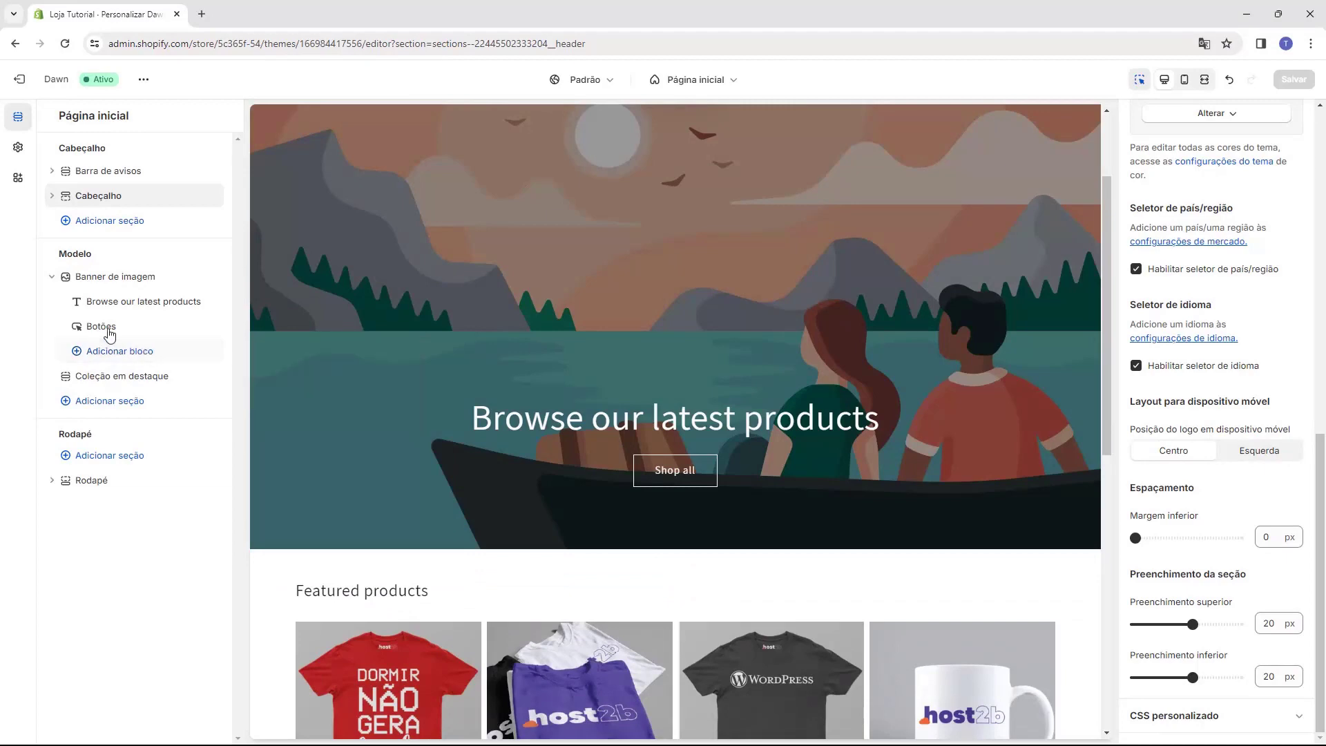
# Add a Rich text section to the Modelo area, below the Coleção em destaque section.
pyautogui.scroll(-4, 322, 275)
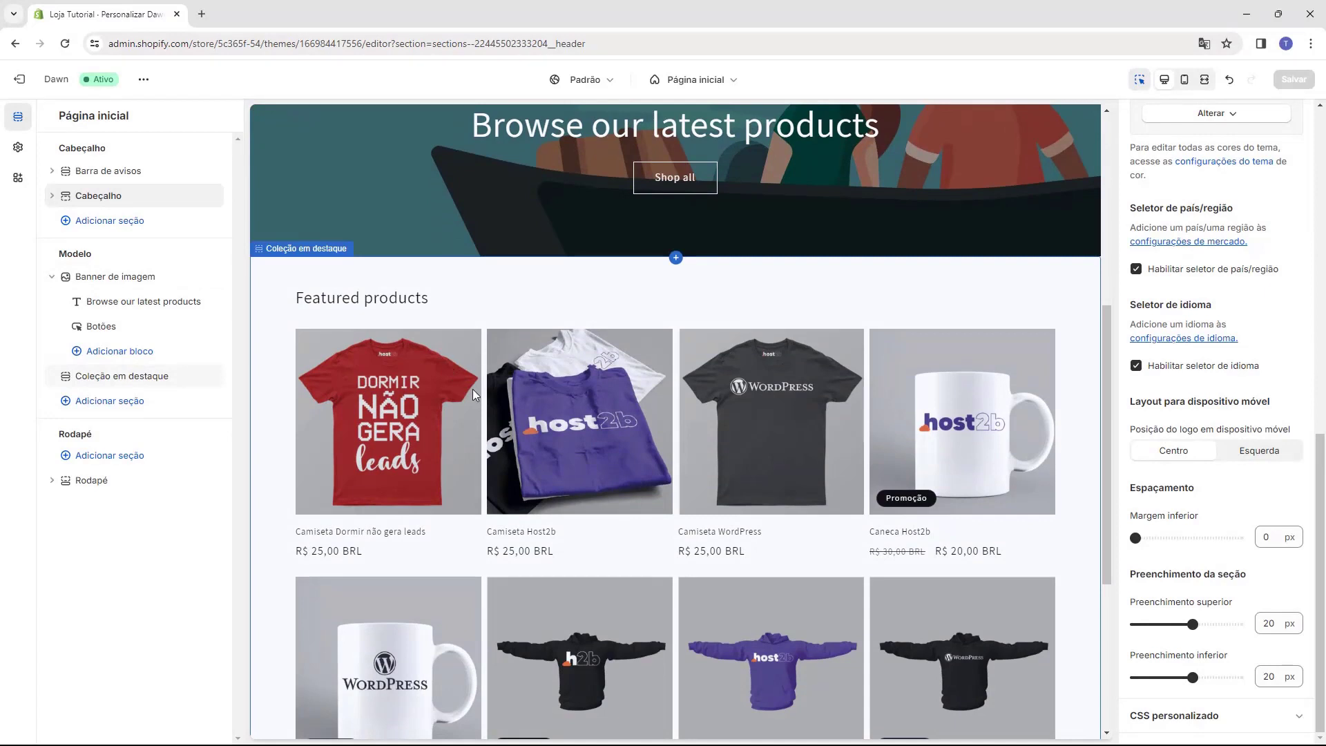
pyautogui.scroll(-1, 442, 367)
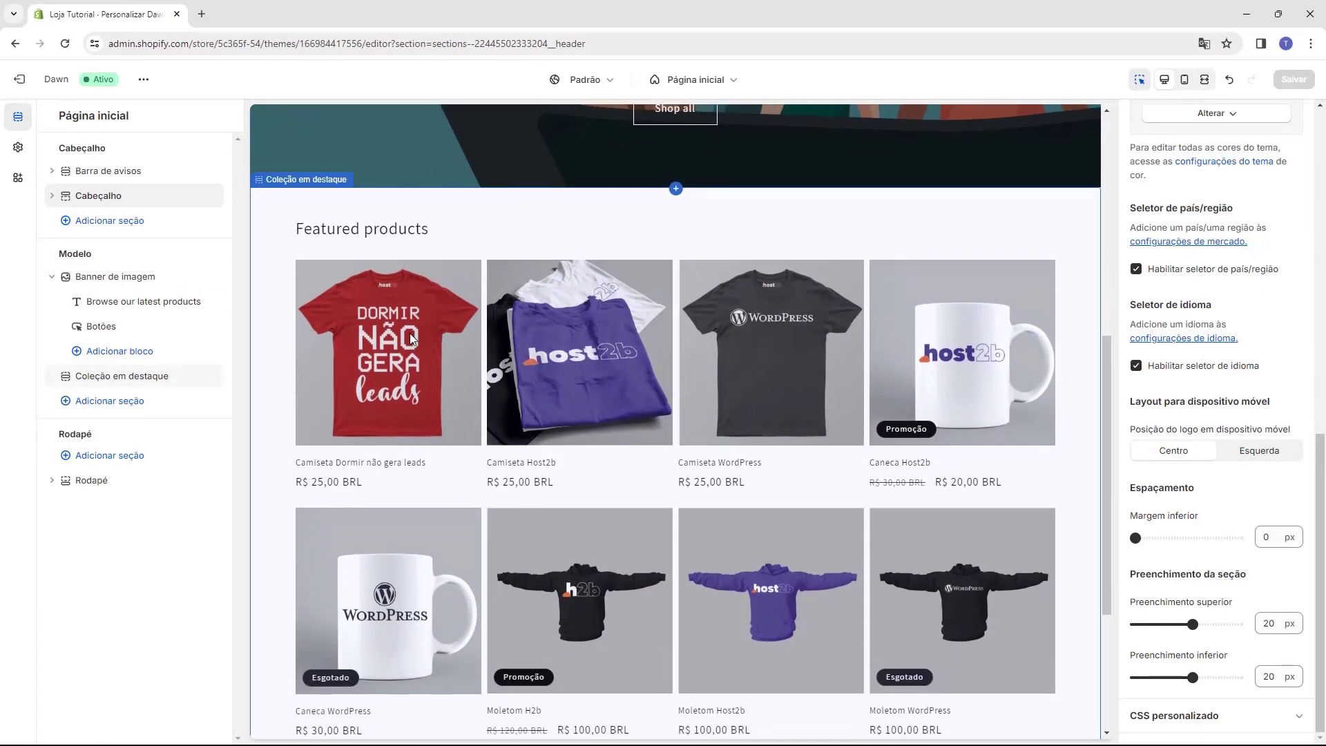
pyautogui.scroll(-2, 674, 281)
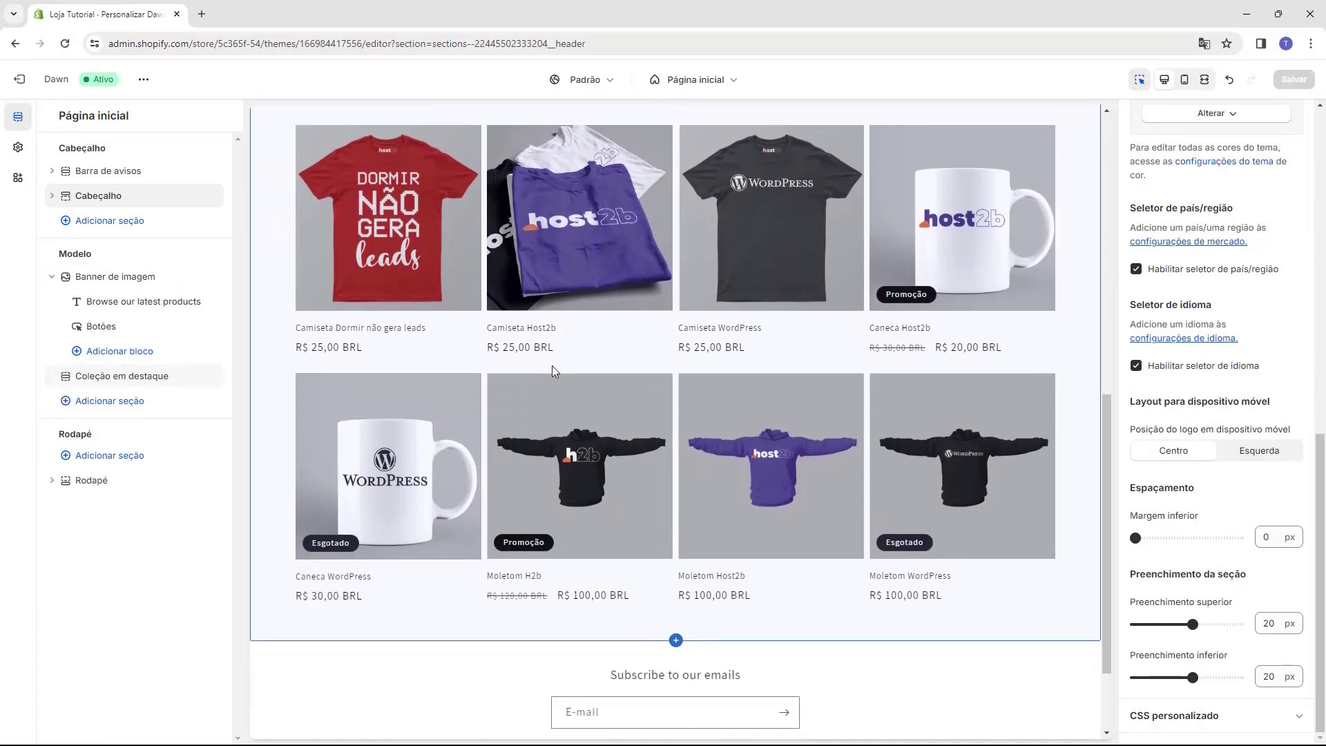
pyautogui.click(104, 405)
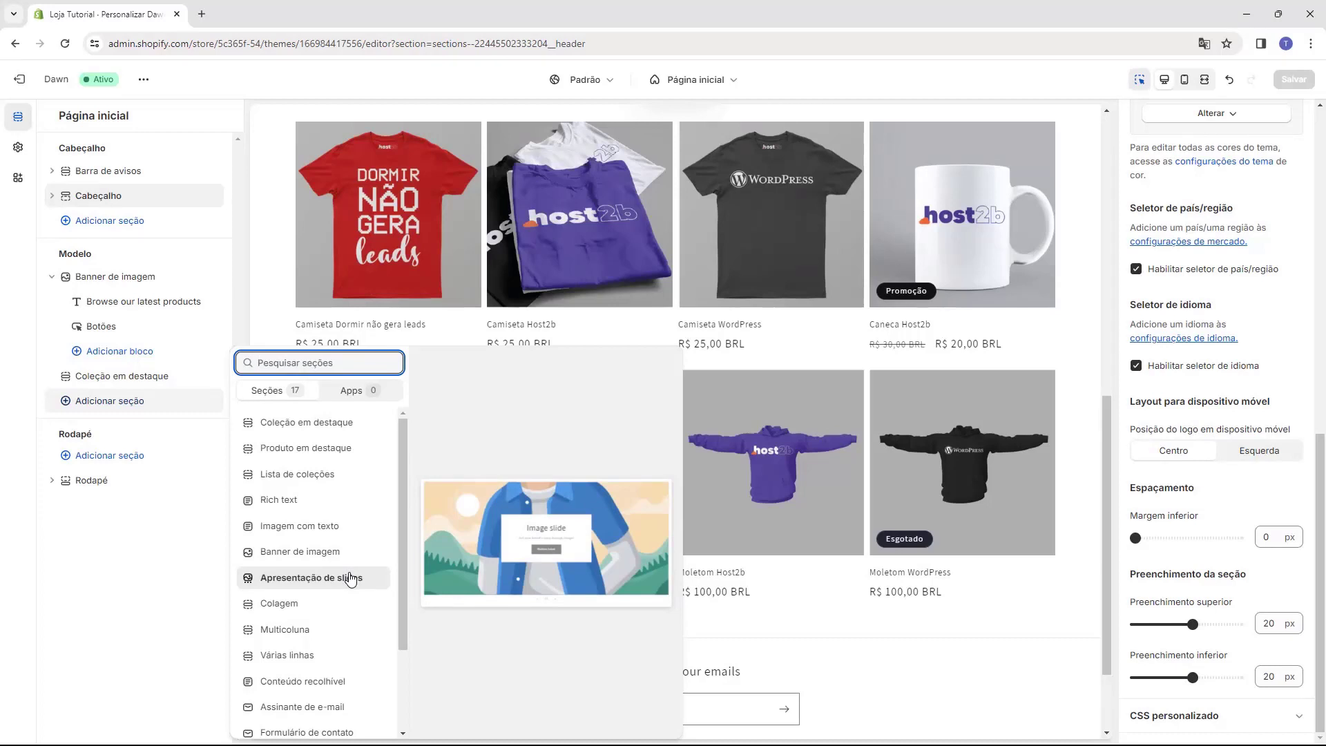
pyautogui.scroll(-1, 351, 579)
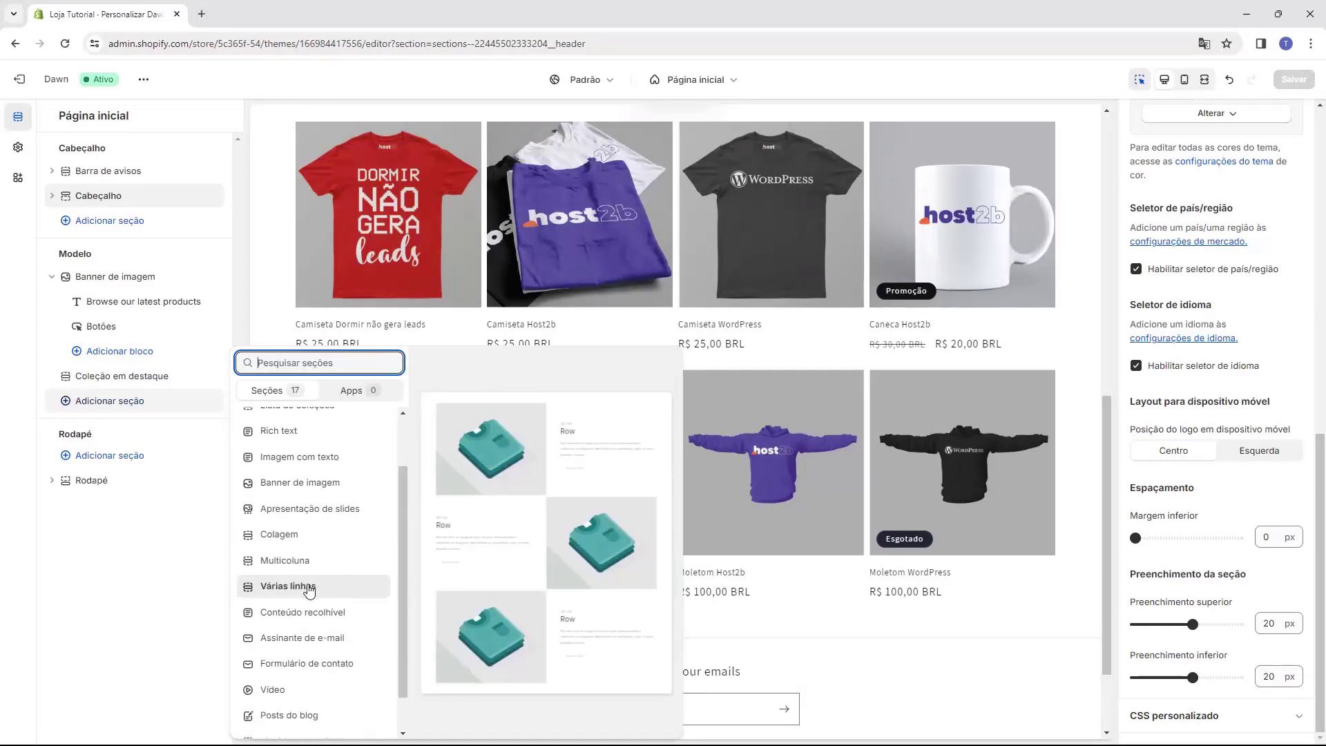
pyautogui.scroll(-1, 325, 584)
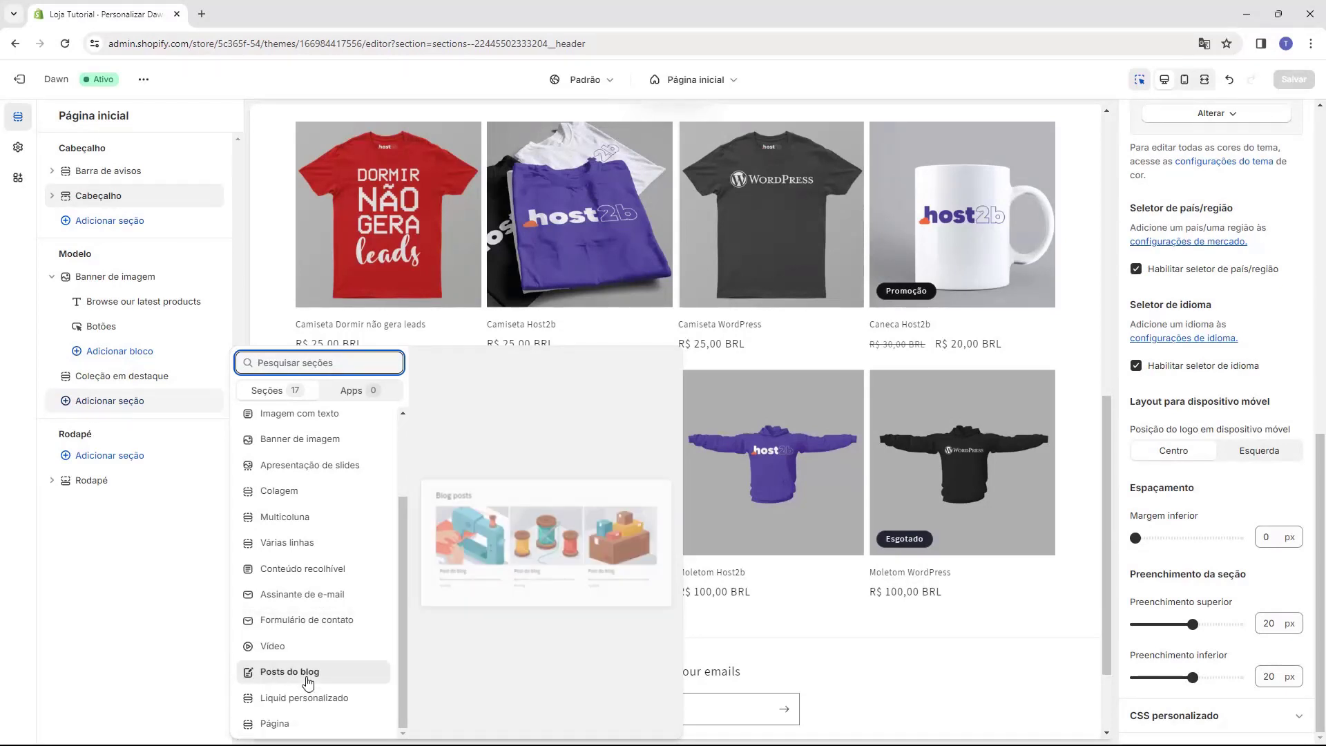
pyautogui.scroll(3, 308, 656)
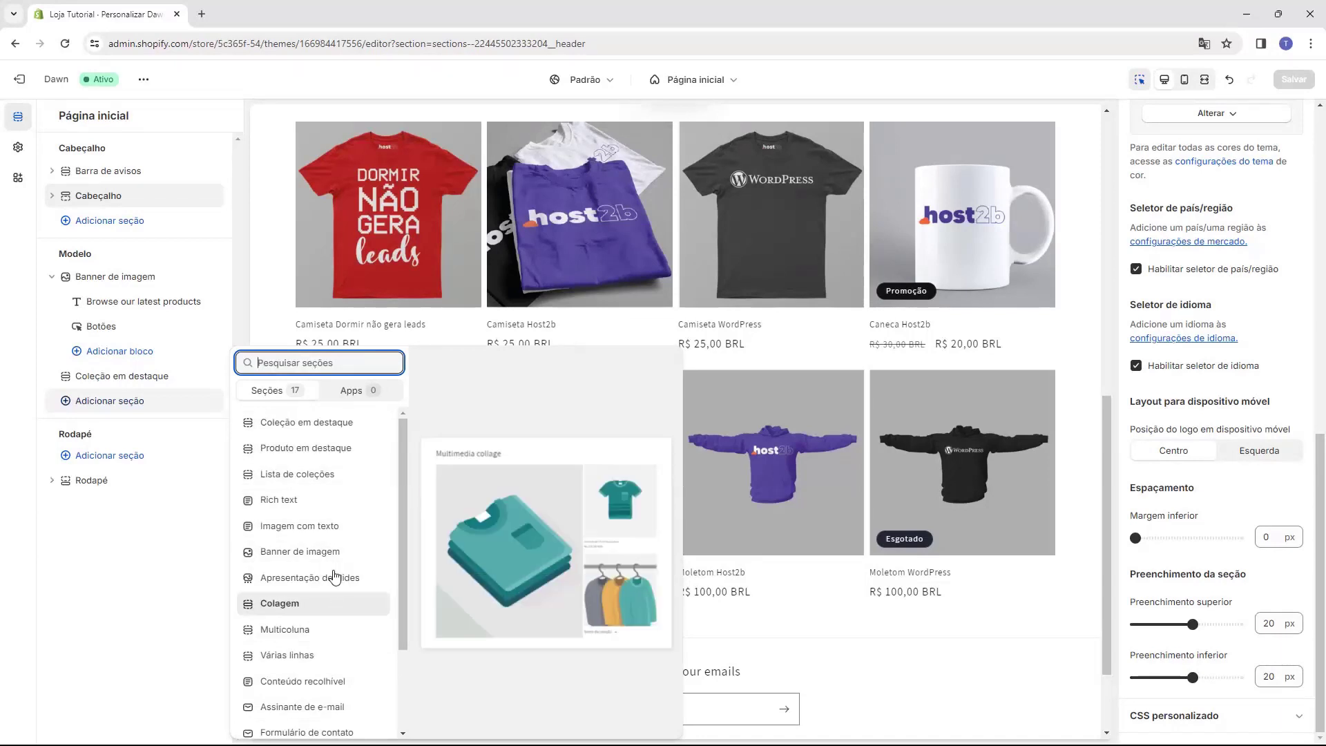
pyautogui.click(319, 513)
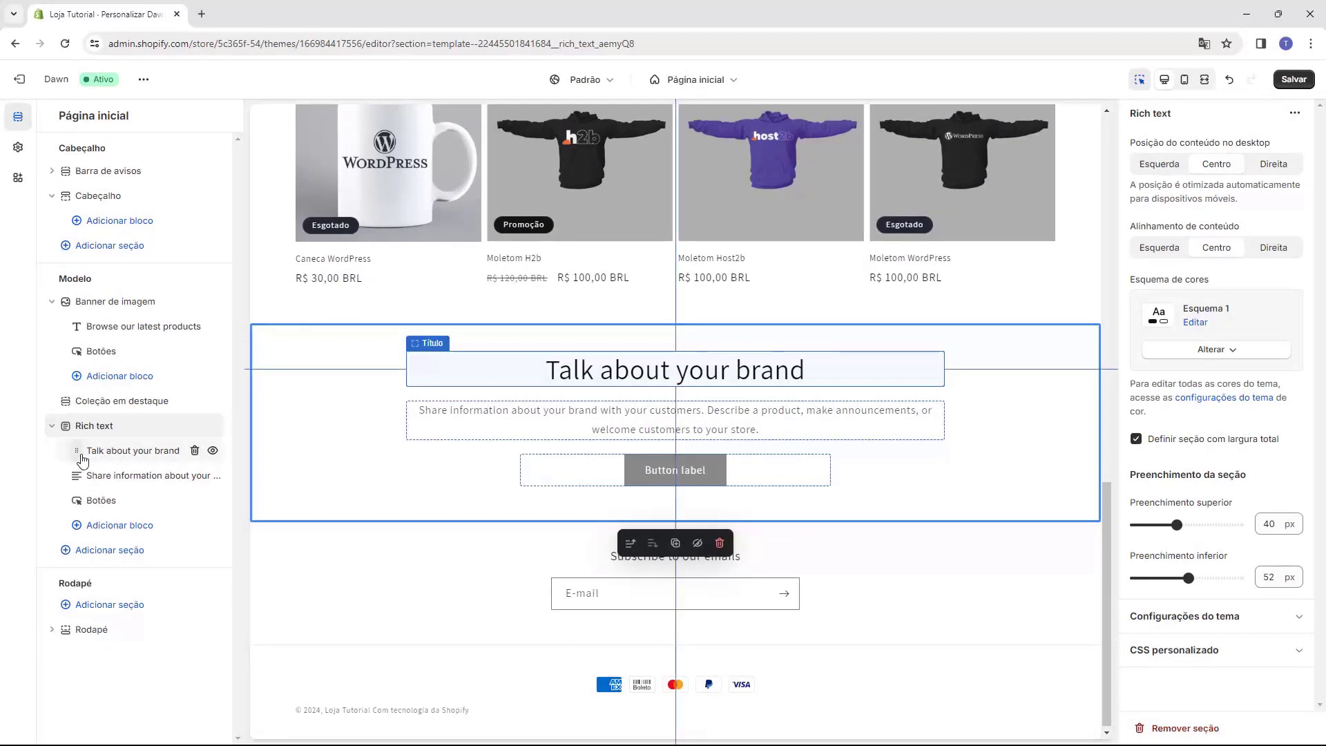
# Delete the Botões block from the Rich text section and add a new Botões block in its place.
pyautogui.click(146, 509)
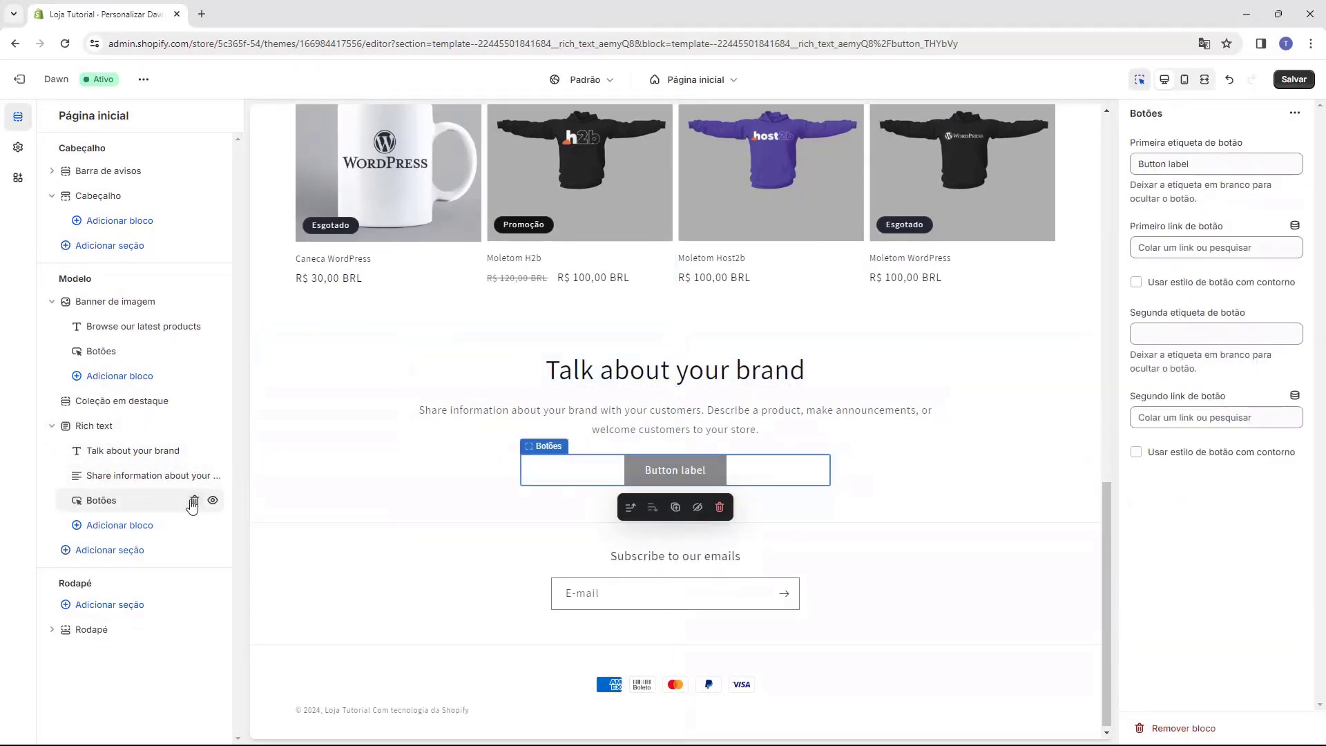
pyautogui.click(193, 501)
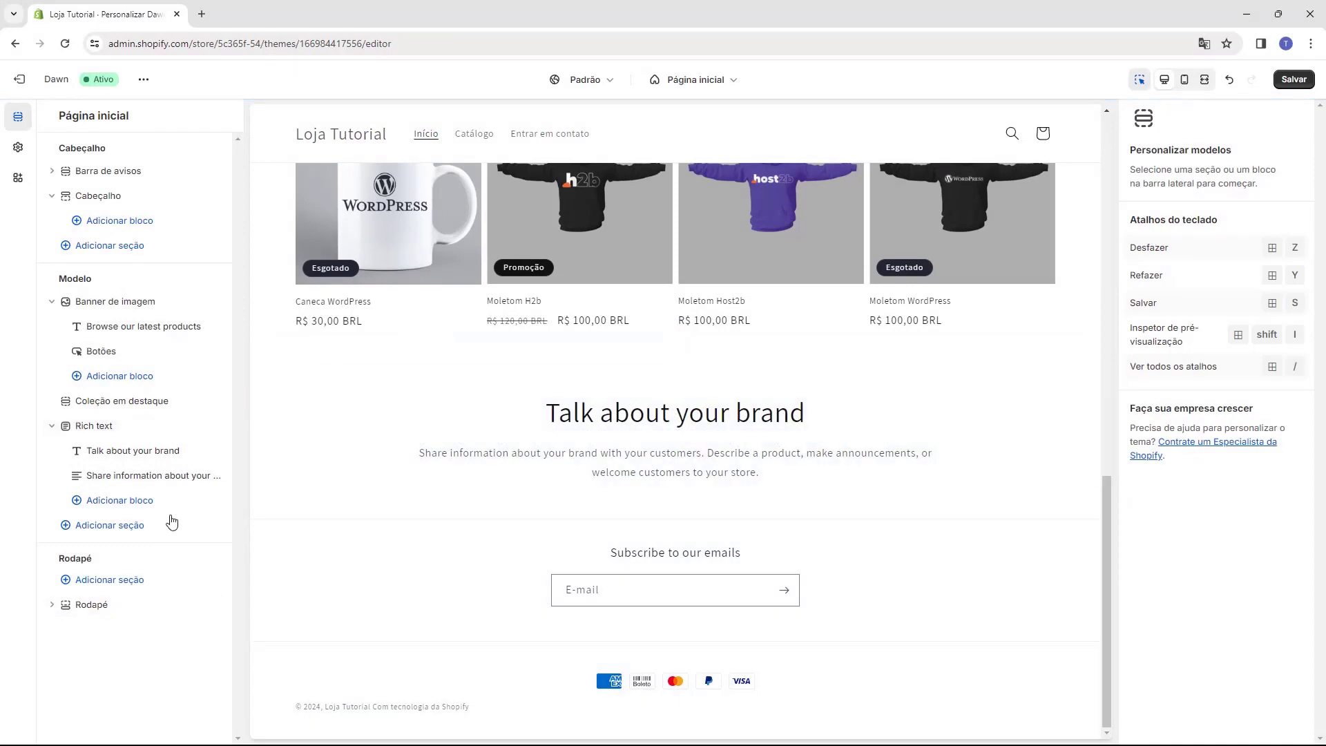
pyautogui.click(134, 502)
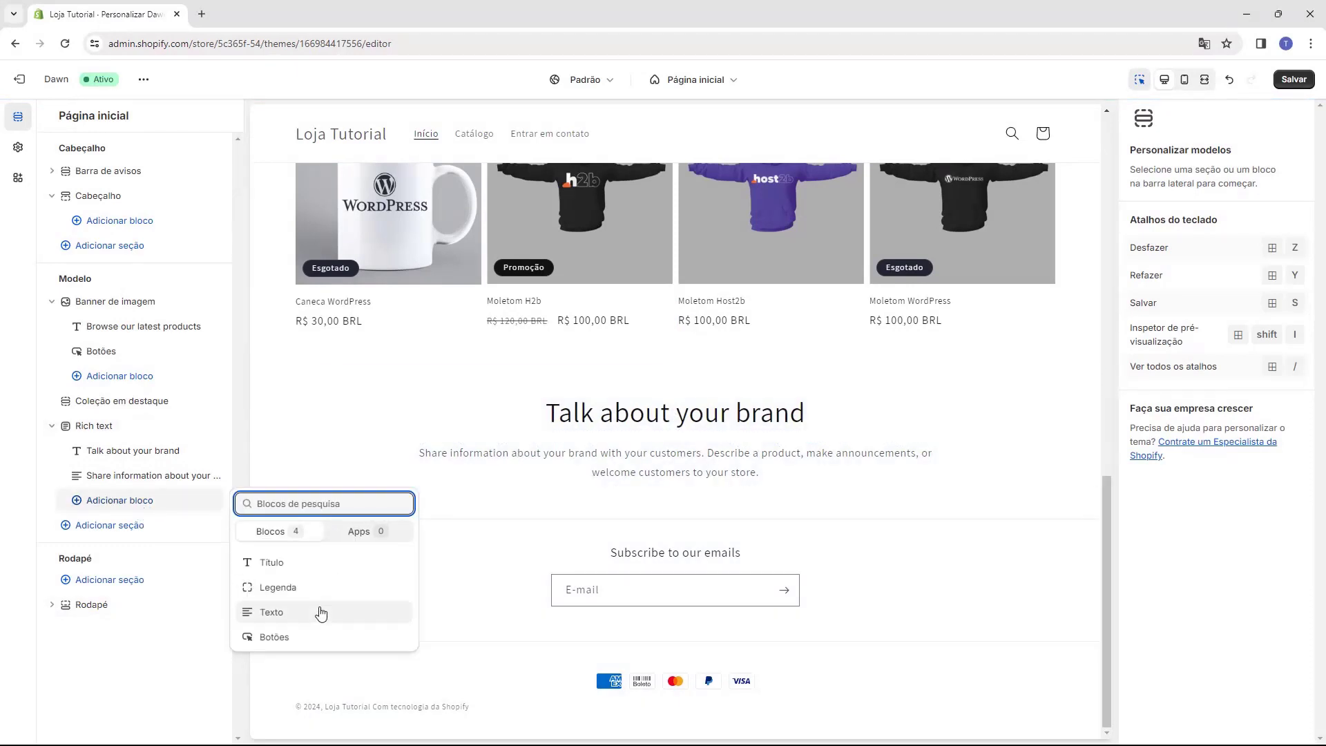
pyautogui.click(304, 636)
# Add a second Botões block and a Legenda block to the Rich text section, and delete both again.
pyautogui.click(157, 528)
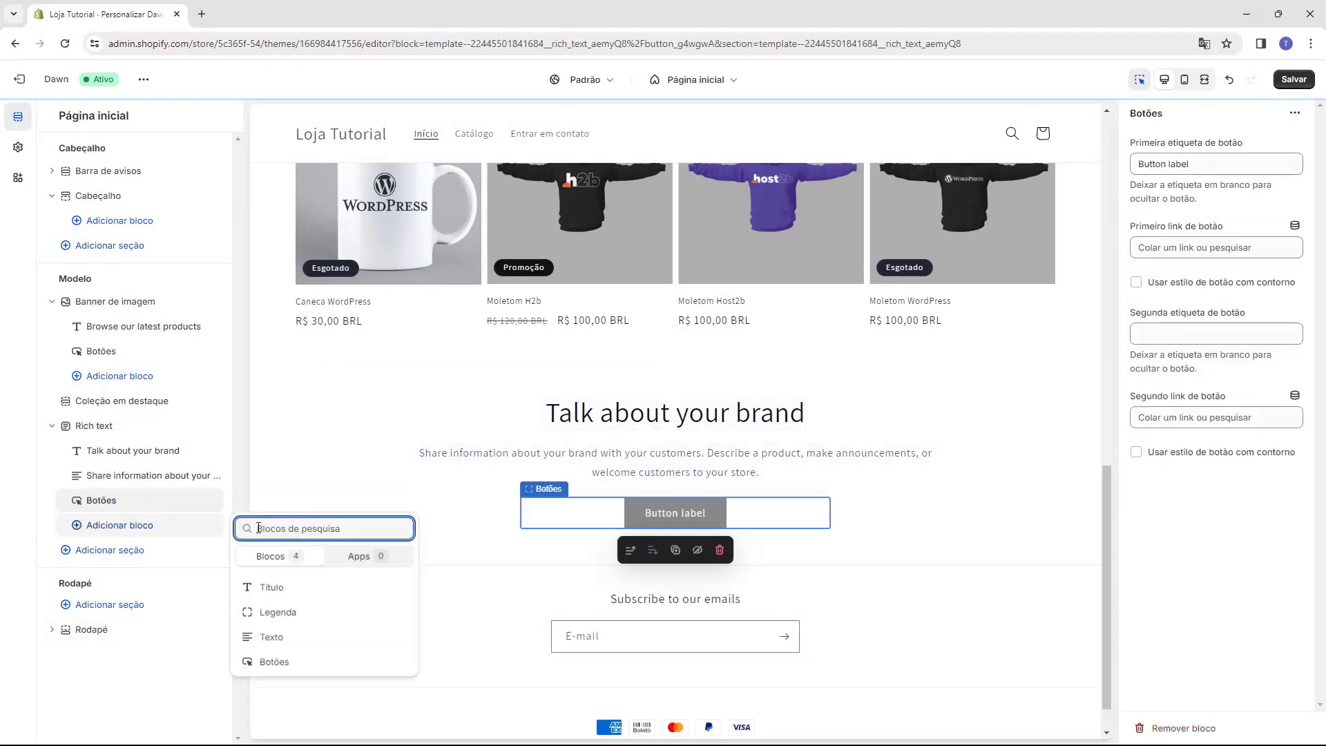
pyautogui.click(283, 662)
pyautogui.click(130, 574)
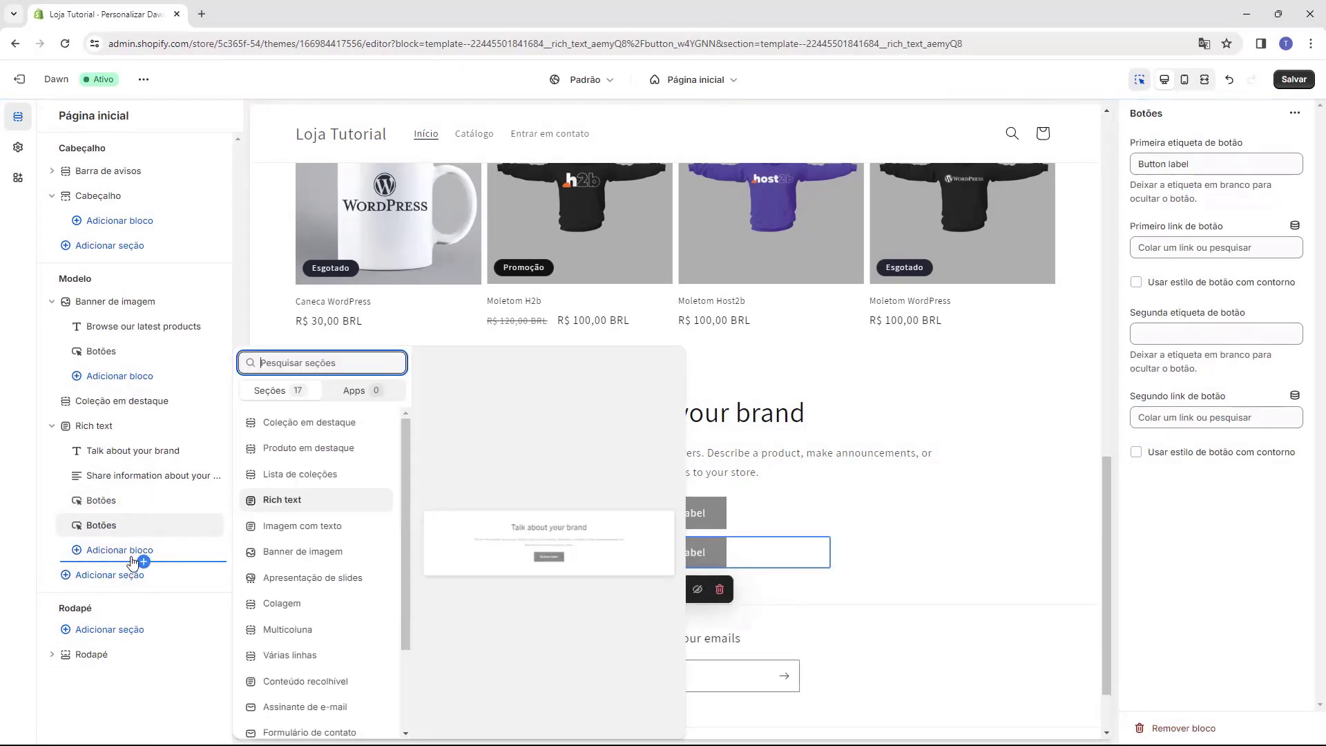
pyautogui.click(131, 550)
pyautogui.click(278, 637)
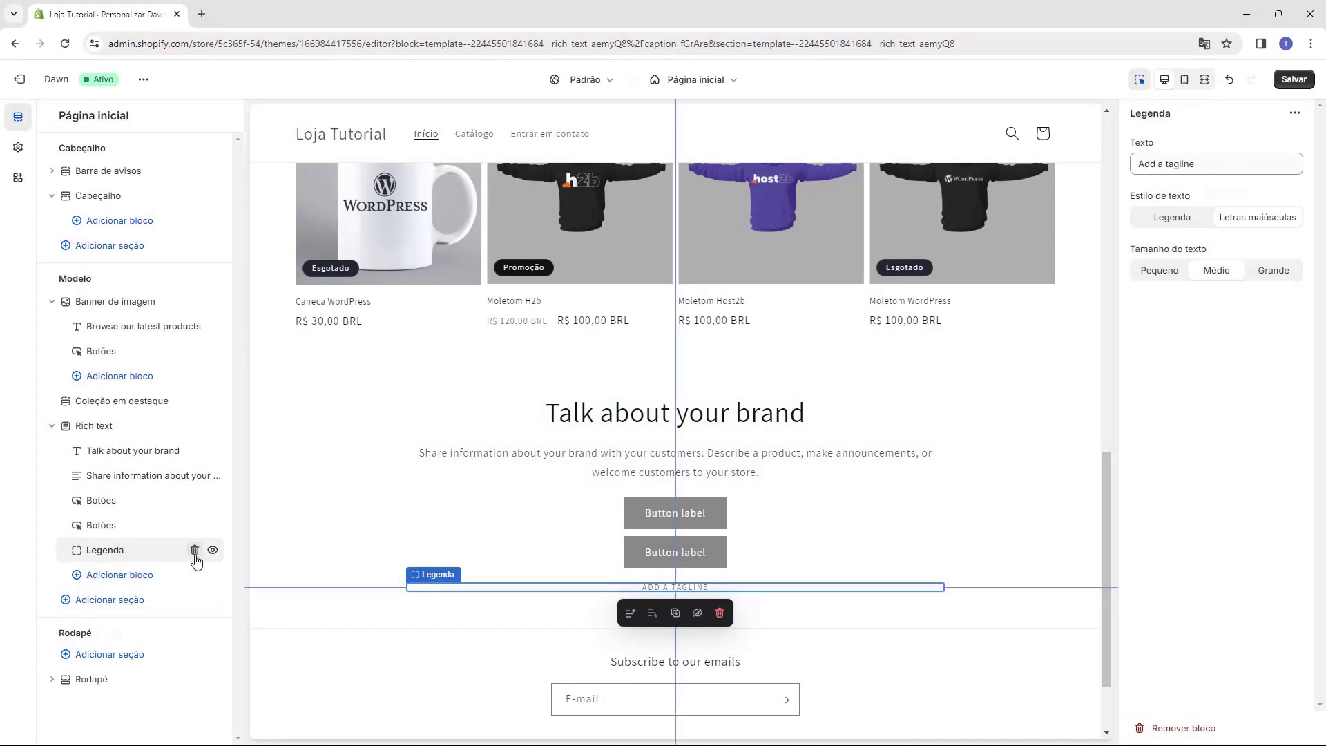
pyautogui.click(195, 551)
pyautogui.click(194, 526)
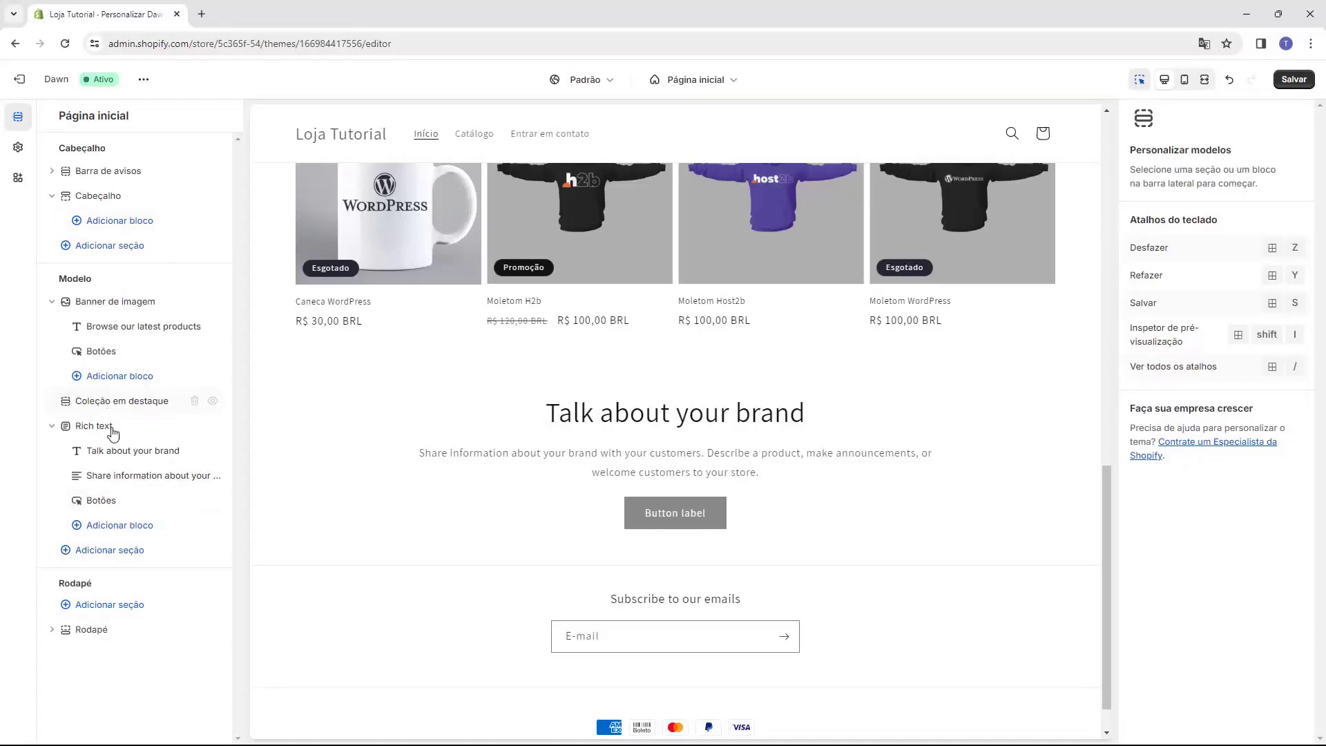
# Add a Menu block and an Informações da marca block to the Rodapé section.
pyautogui.click(51, 630)
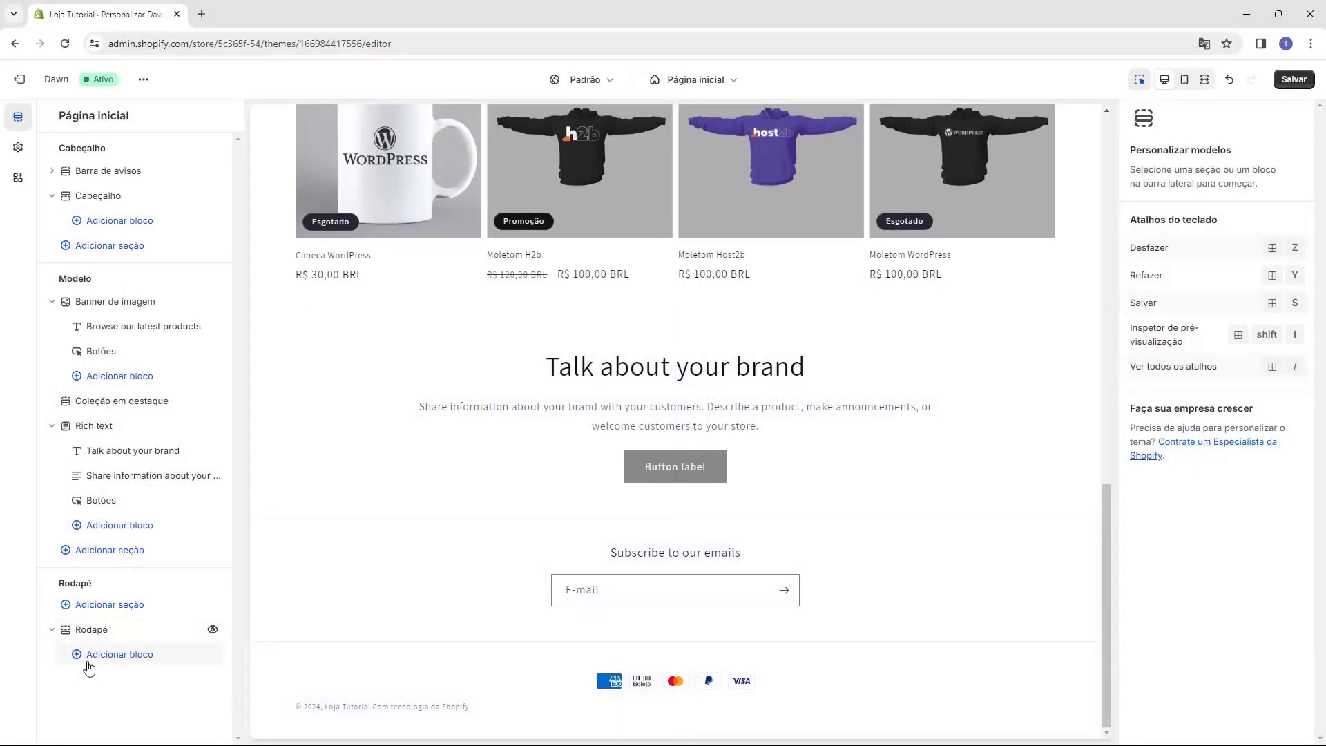
pyautogui.click(90, 656)
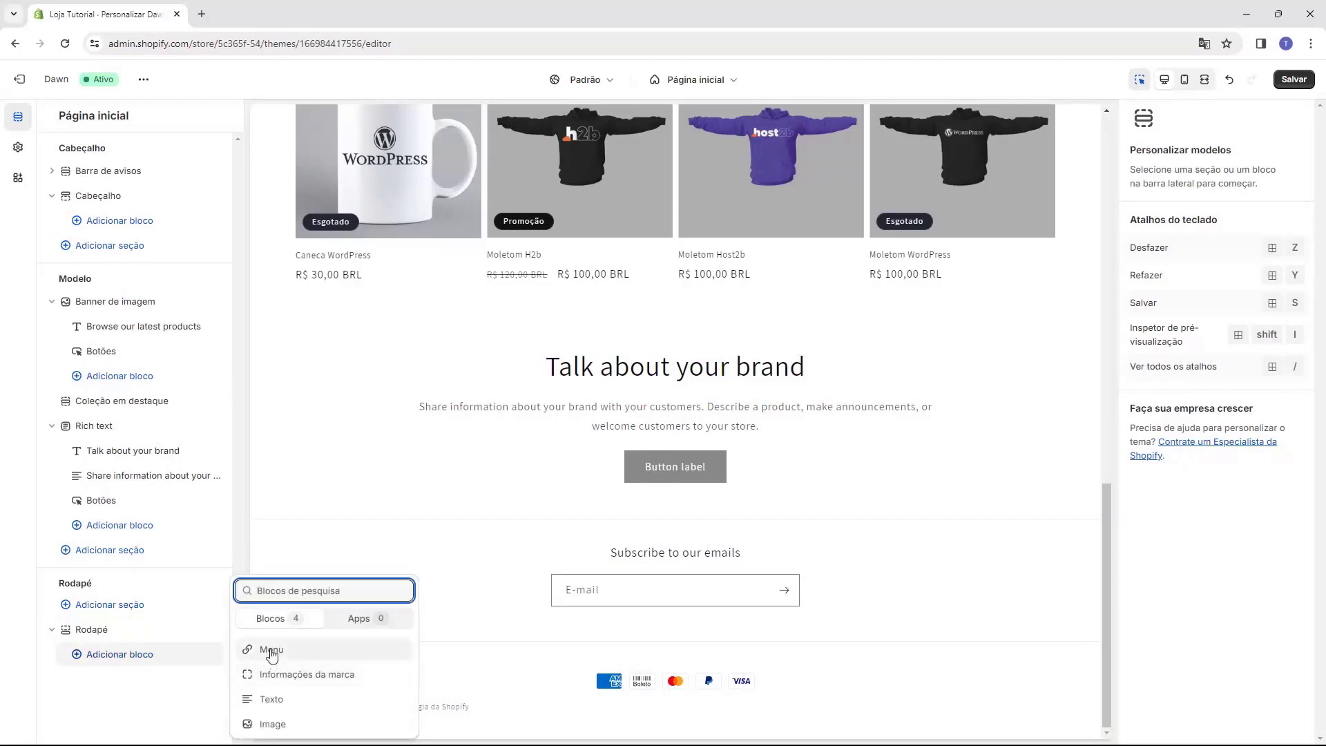
pyautogui.click(268, 648)
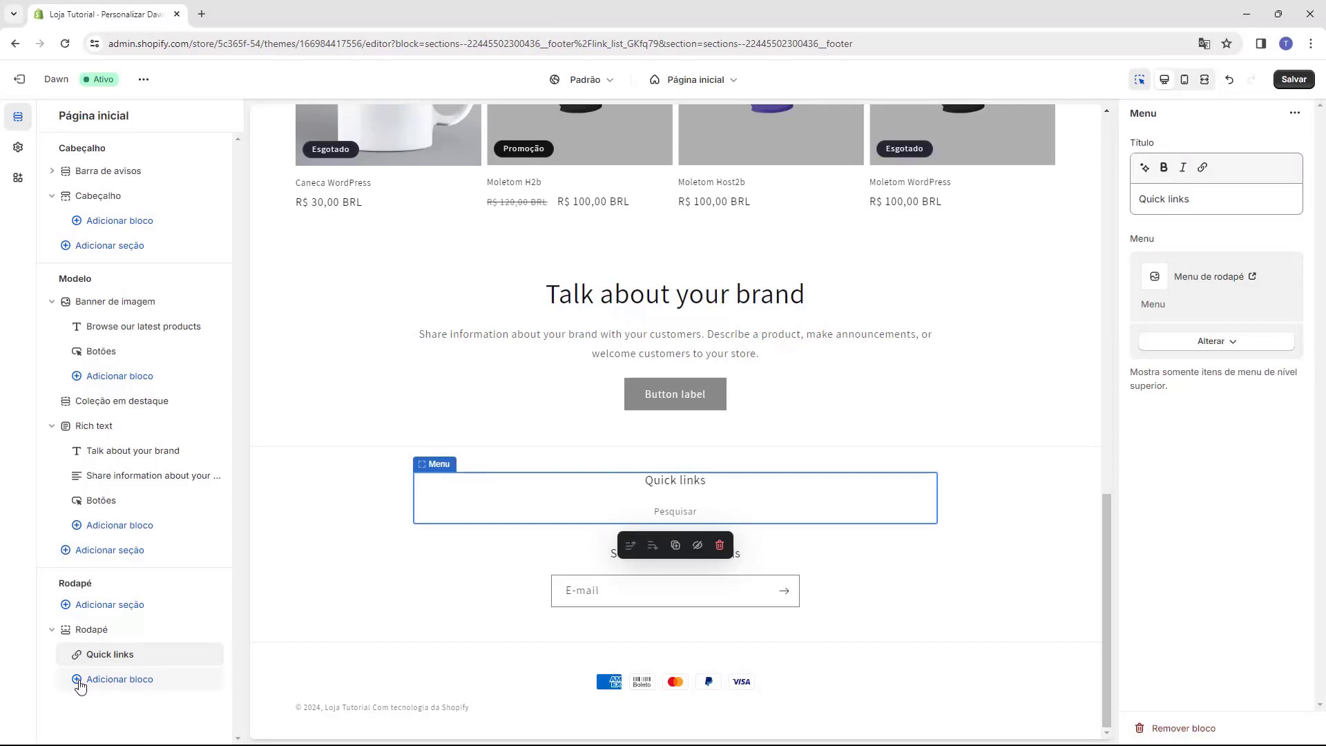
pyautogui.click(80, 684)
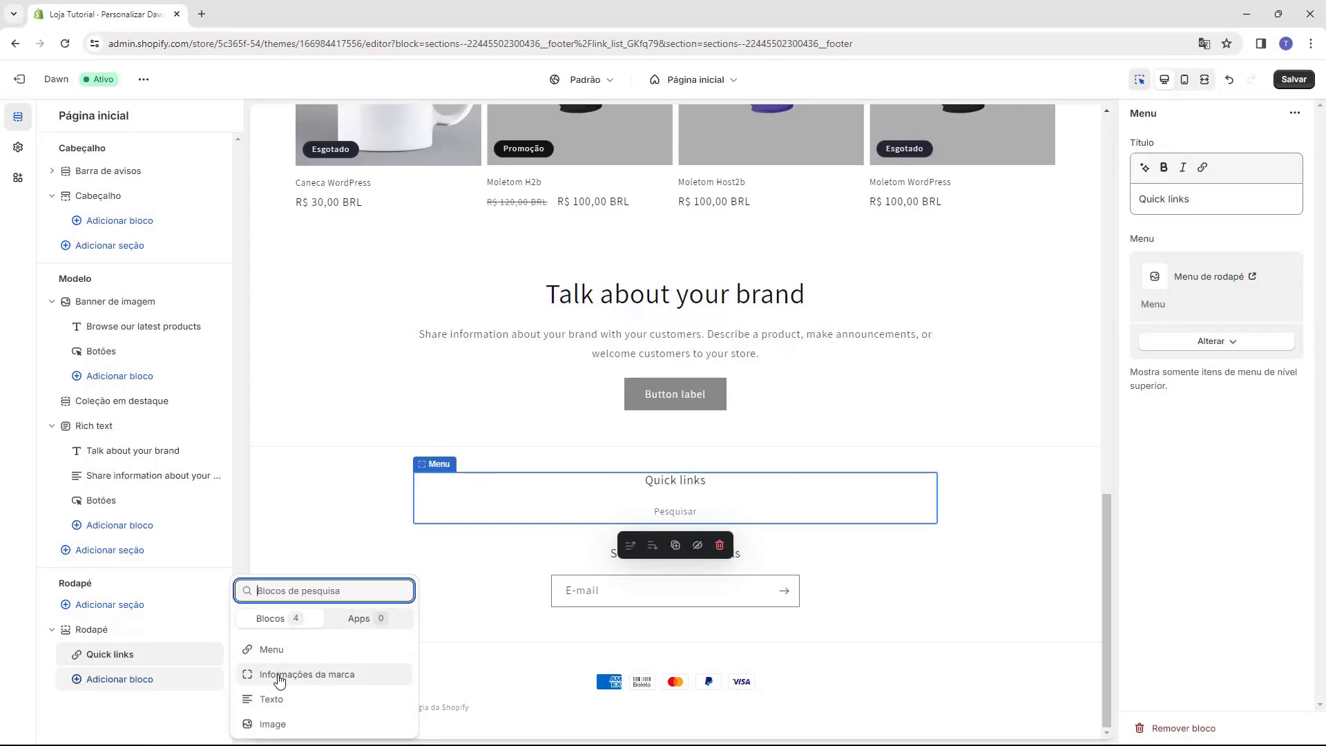
pyautogui.click(280, 675)
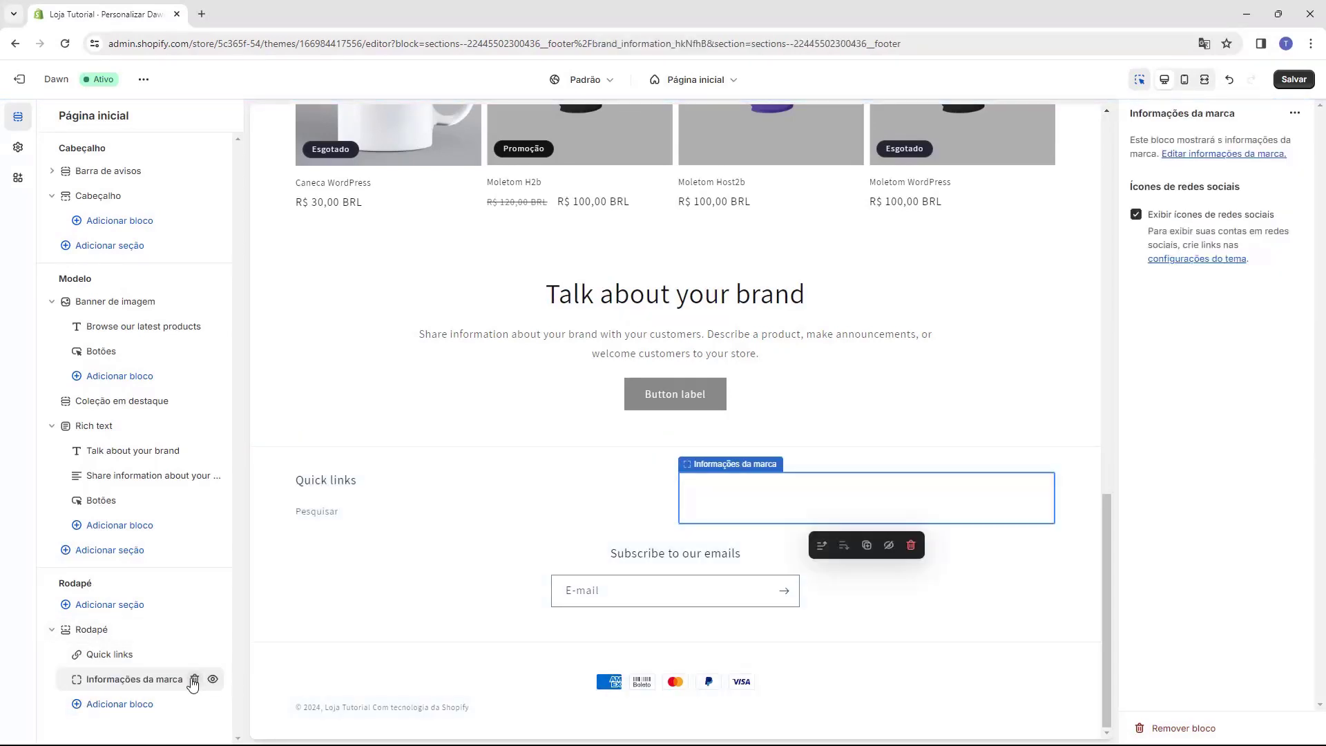
# Add a Texto block and an Image block to the Rodapé section.
pyautogui.click(136, 704)
pyautogui.click(243, 699)
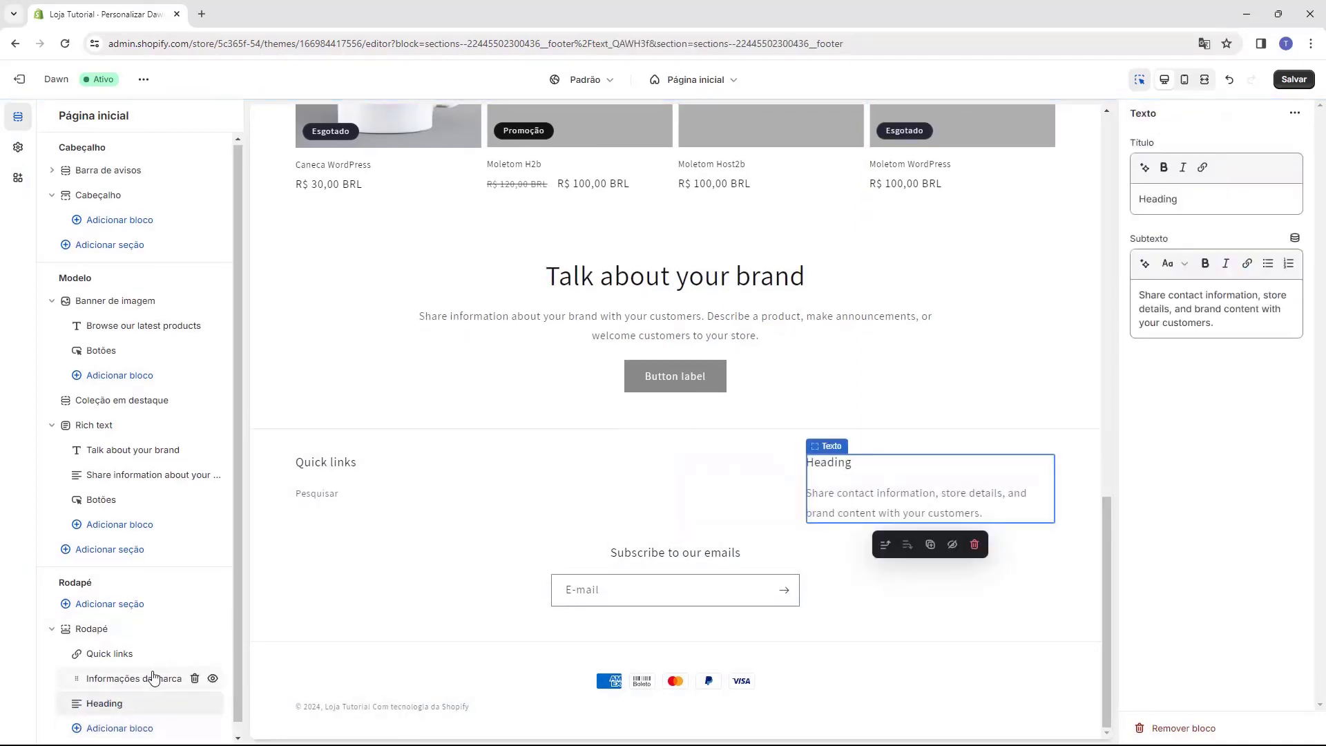
pyautogui.click(128, 715)
pyautogui.click(271, 723)
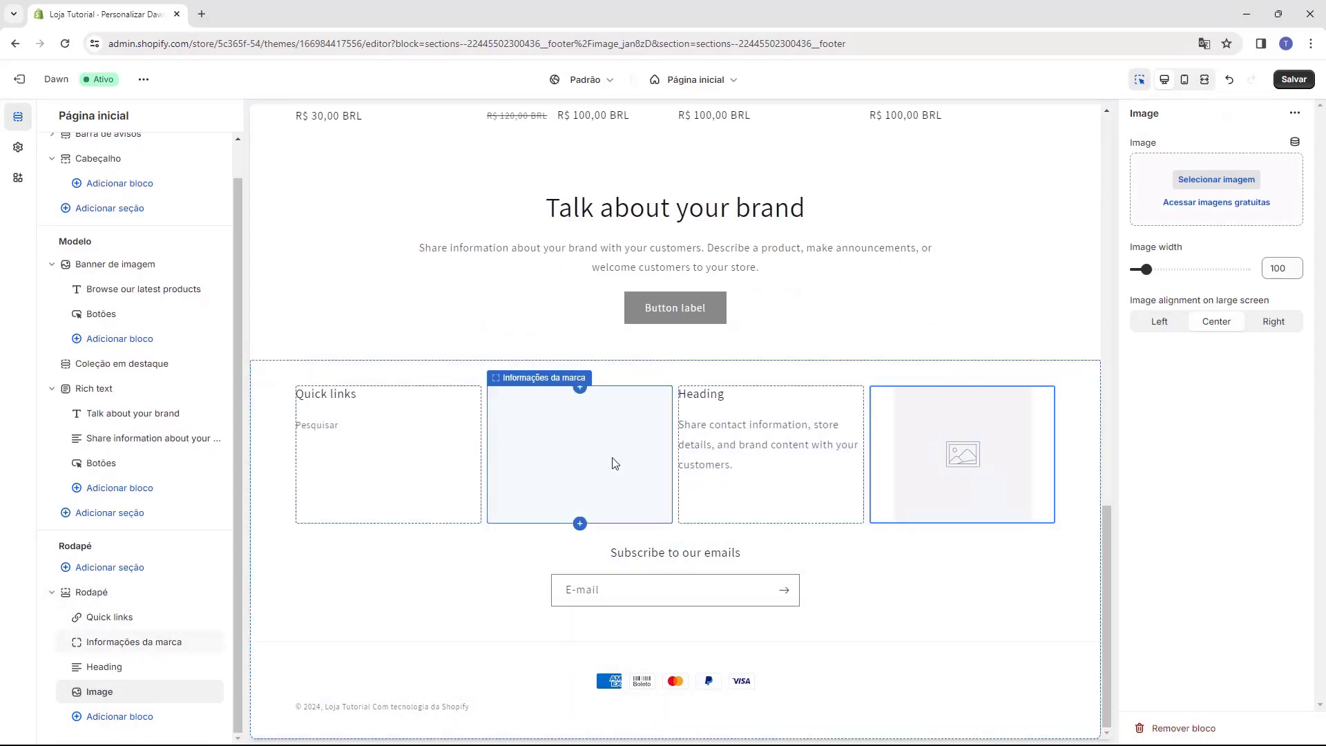
pyautogui.moveTo(923, 468)
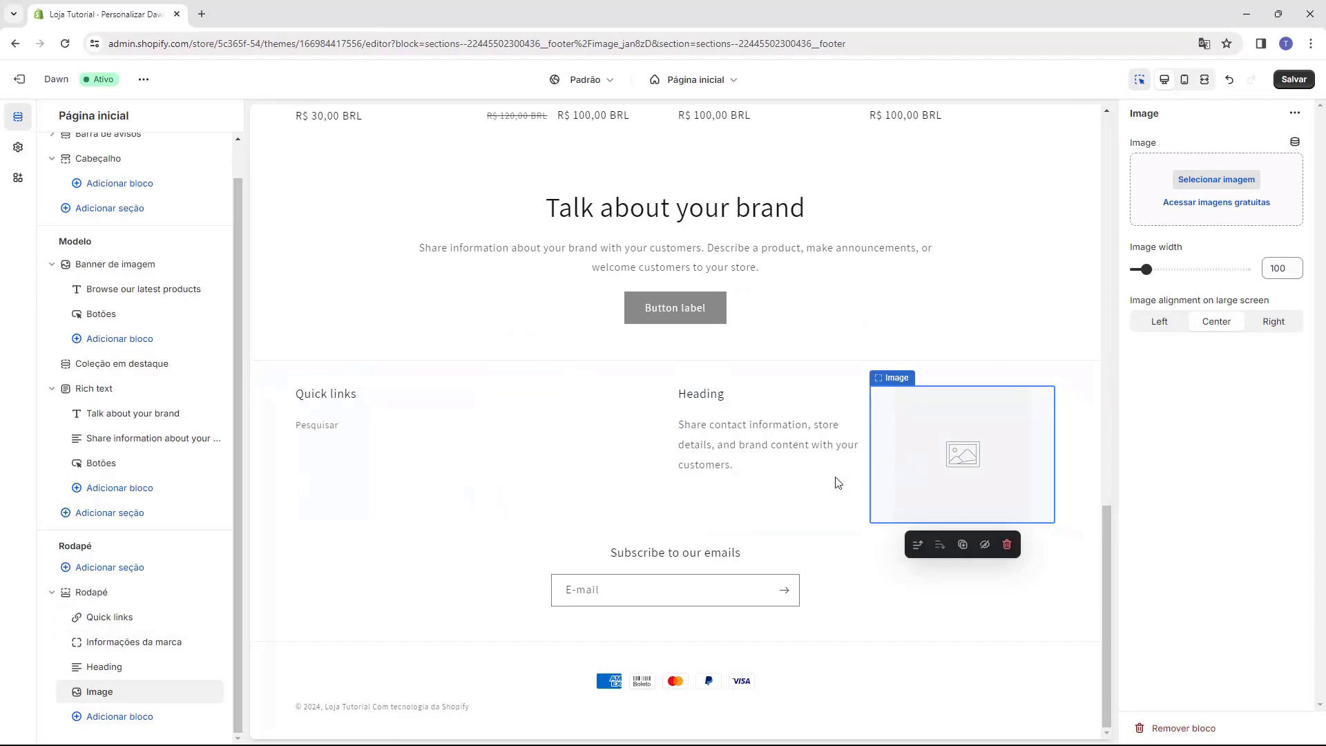
# Turn off the email subscriber form in the Rodapé section and review its remaining settings down to Preenchimento da seção.
pyautogui.click(98, 593)
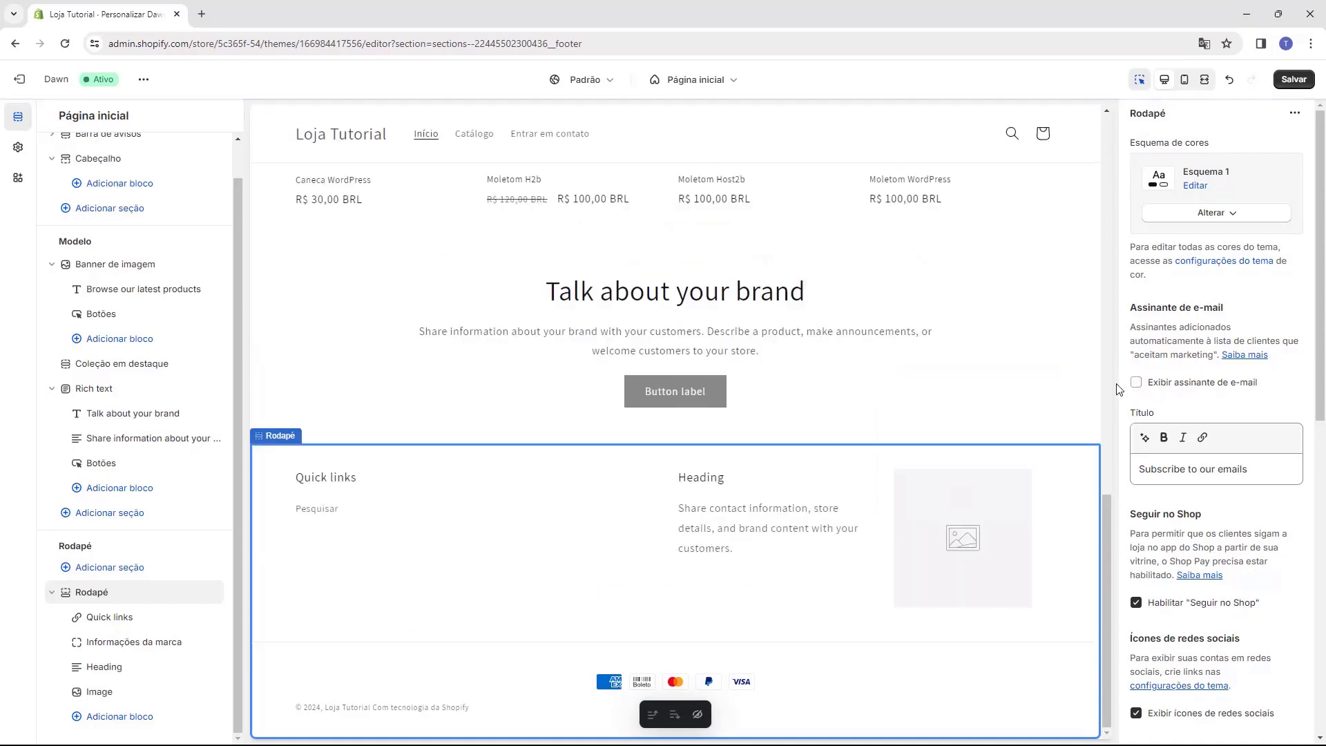
pyautogui.click(1135, 382)
pyautogui.click(1135, 382)
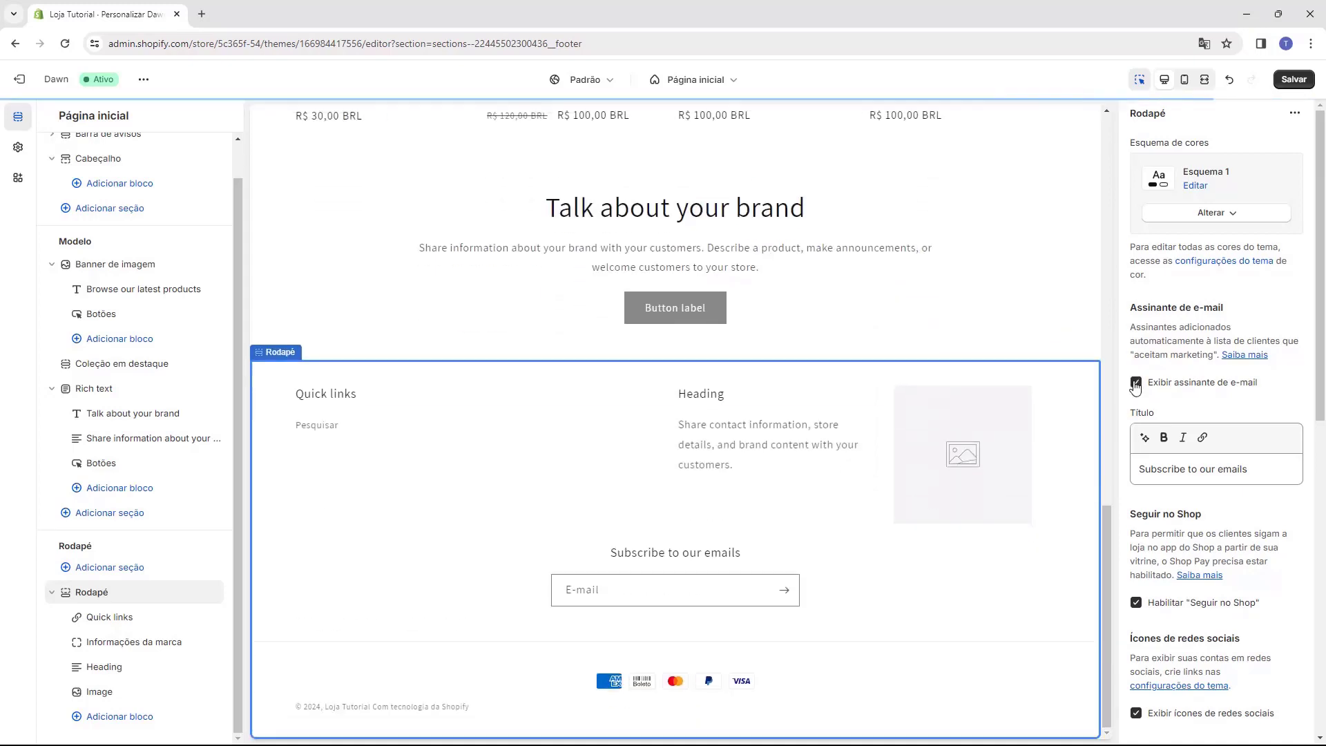
pyautogui.scroll(-2, 1165, 386)
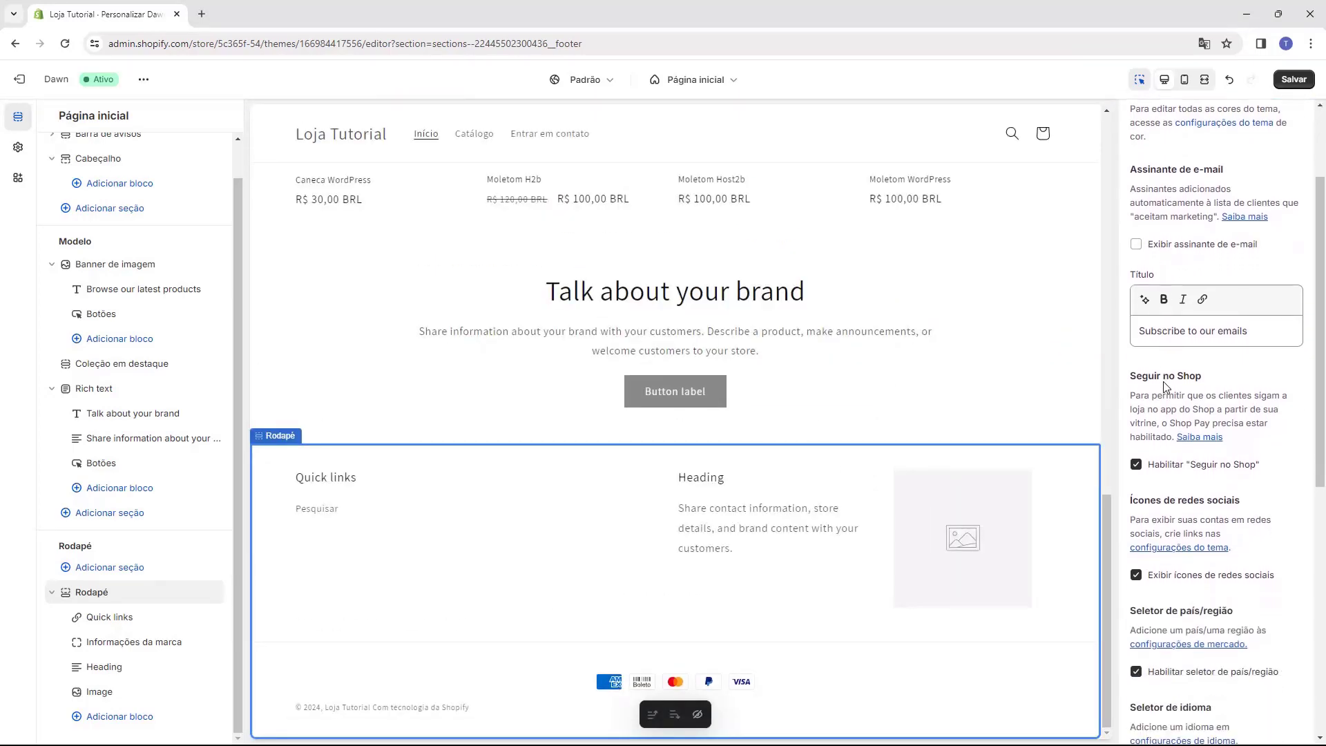
pyautogui.scroll(-4, 1163, 381)
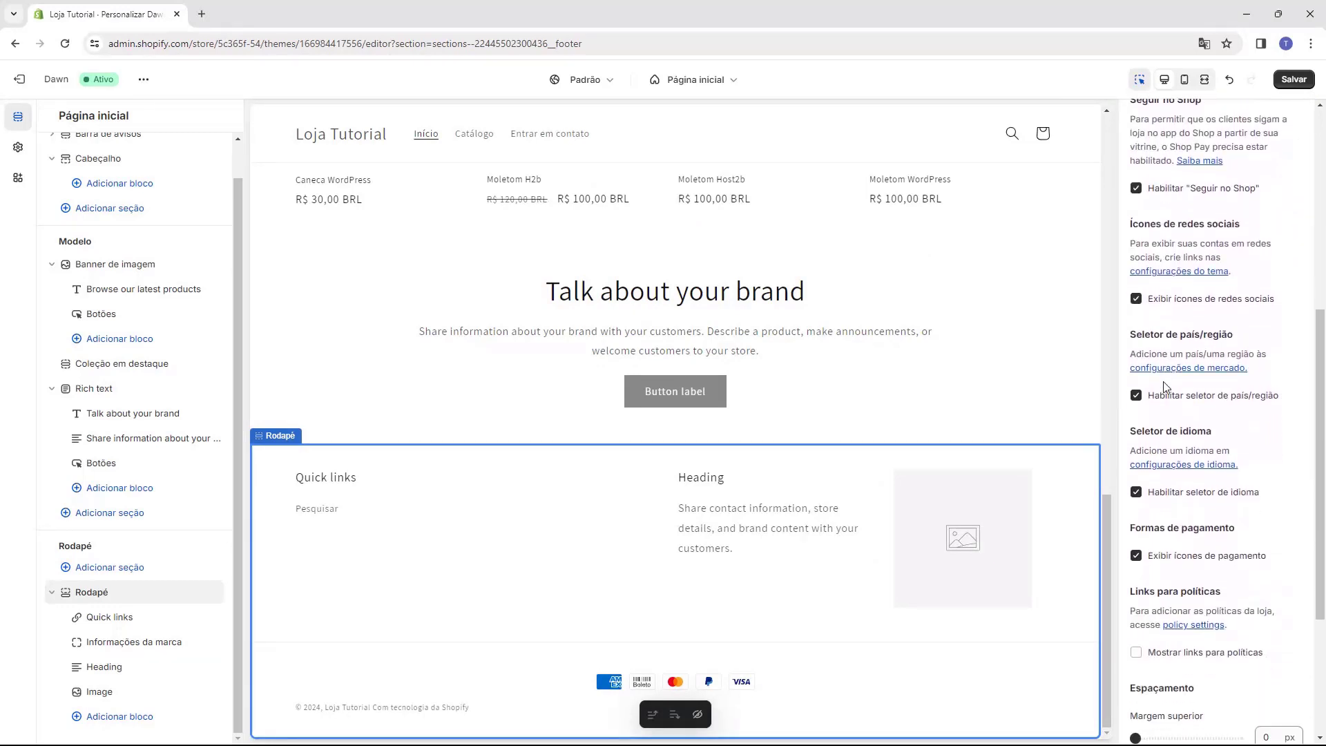
pyautogui.scroll(-3, 1163, 381)
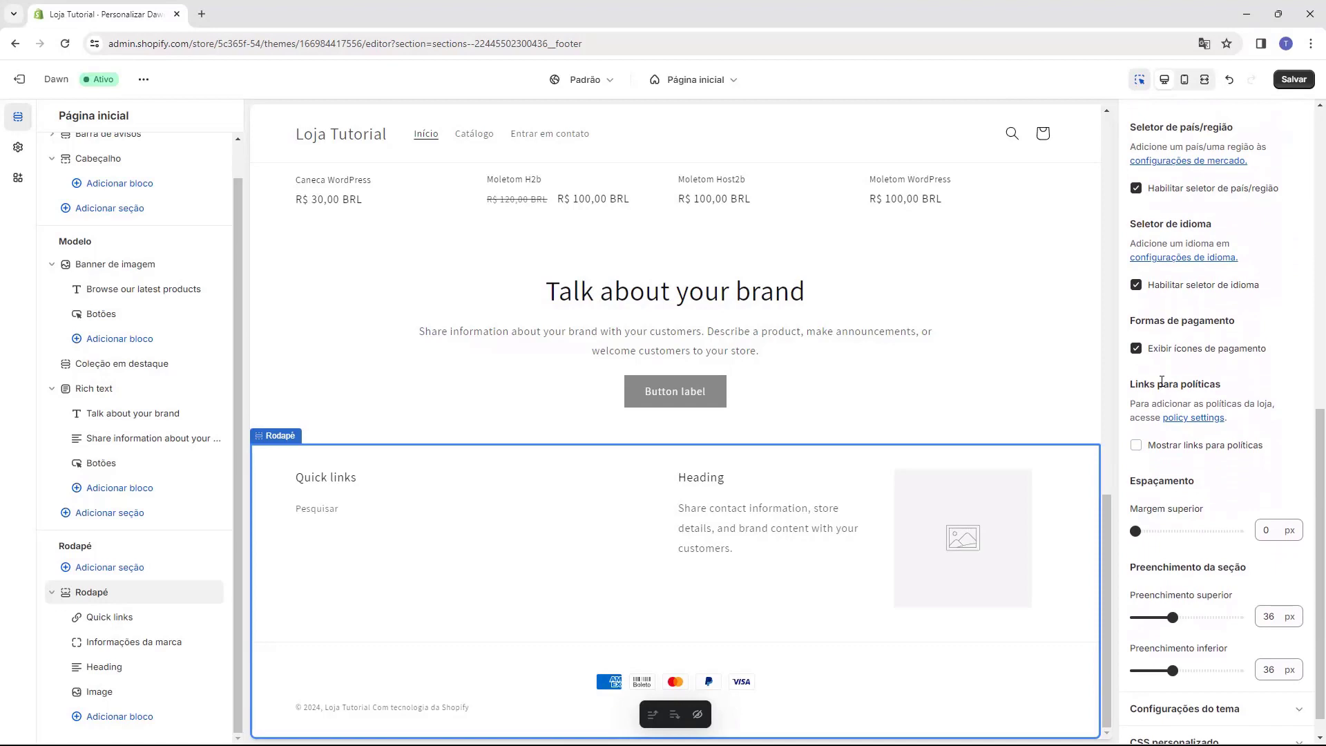
pyautogui.scroll(-1, 1162, 381)
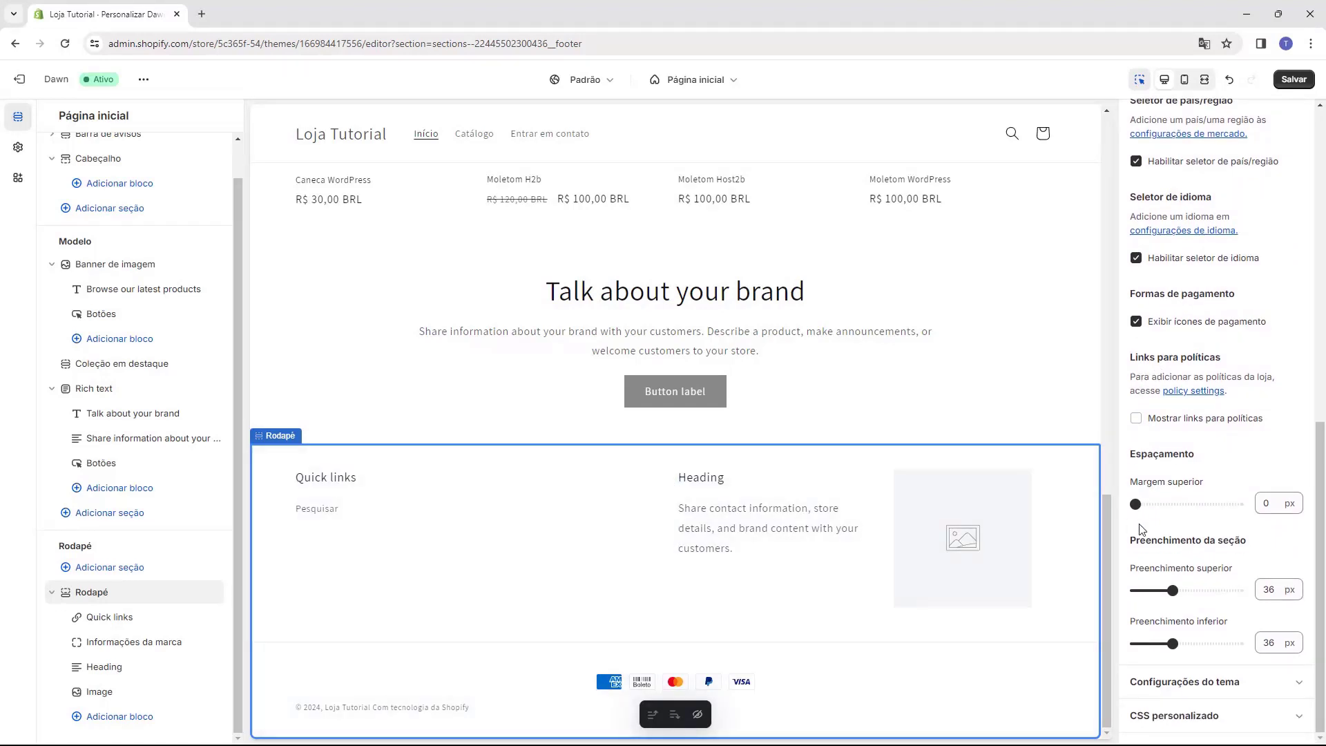
# Examine the settings of the Coleção em destaque section and its place in the home page preview.
pyautogui.click(129, 366)
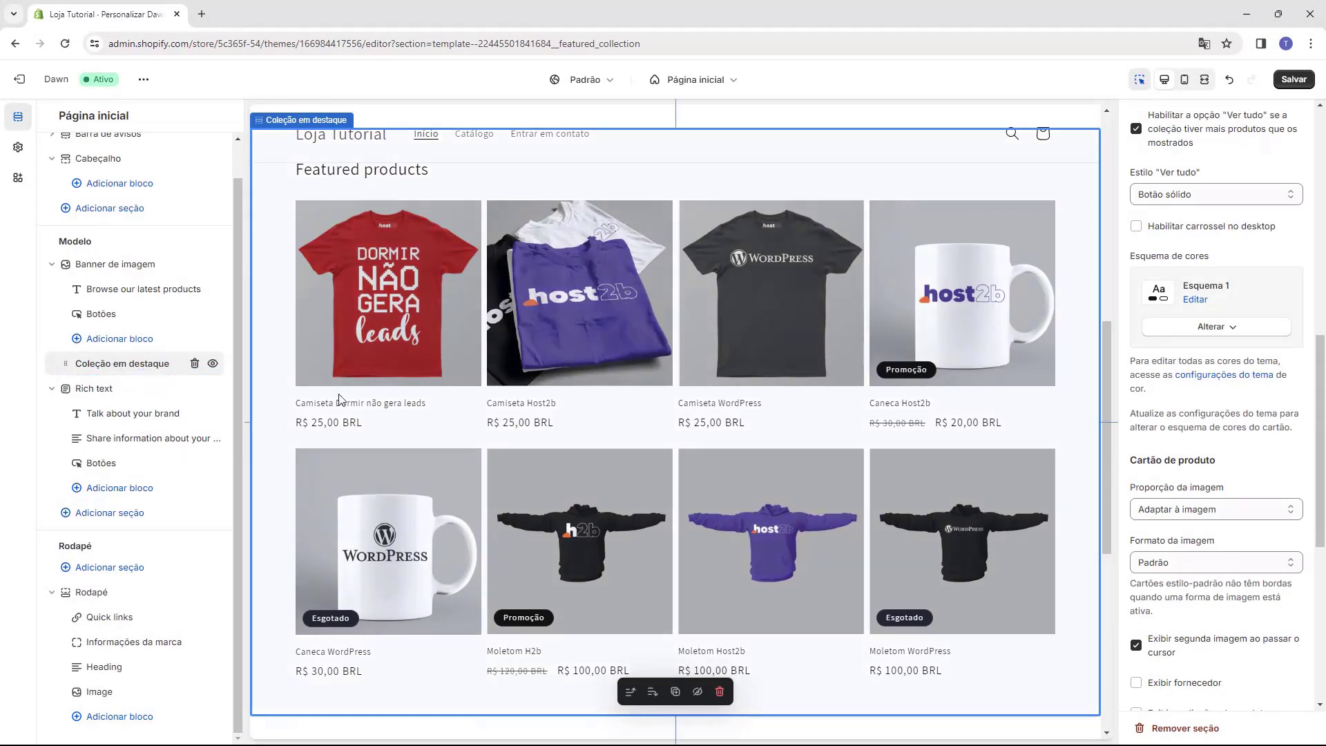
pyautogui.scroll(9, 1197, 343)
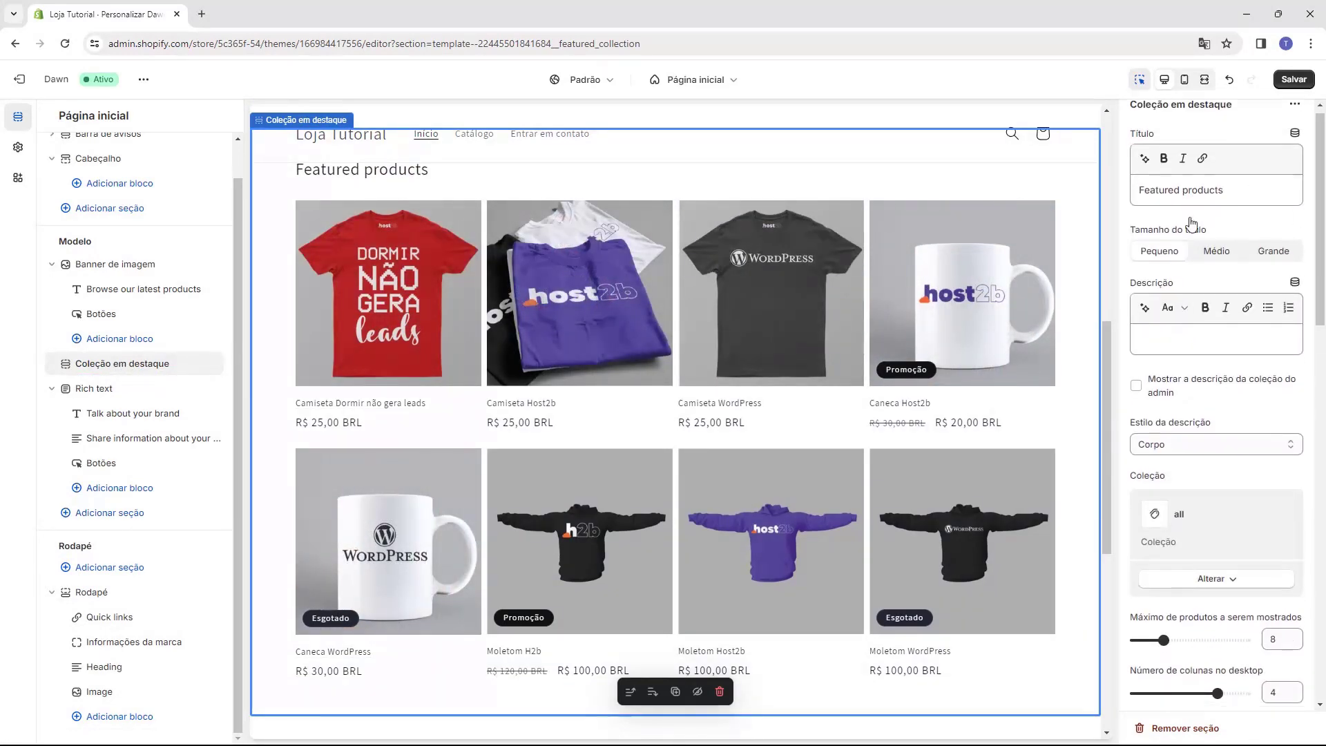
pyautogui.scroll(-15, 1175, 311)
pyautogui.scroll(8, 675, 382)
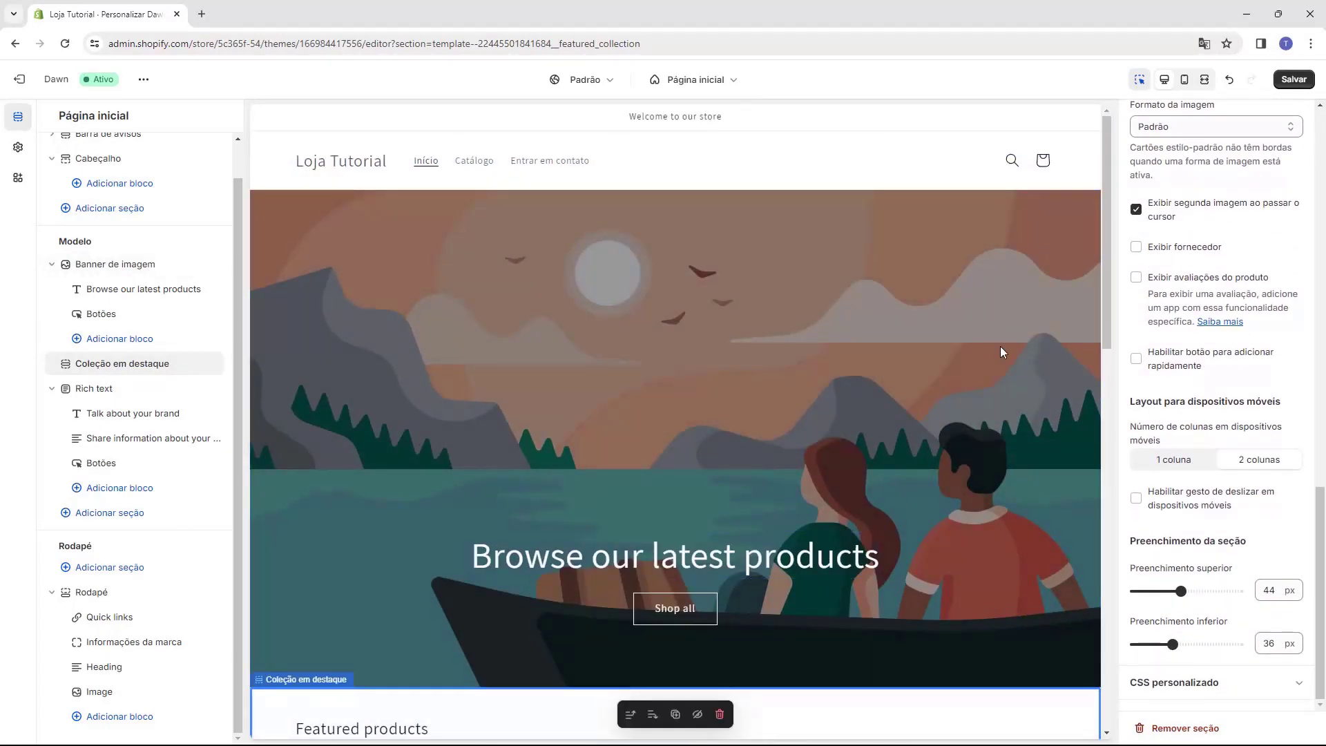
# Switch the theme editor from the home page to the Produto-padrão product template.
pyautogui.click(701, 82)
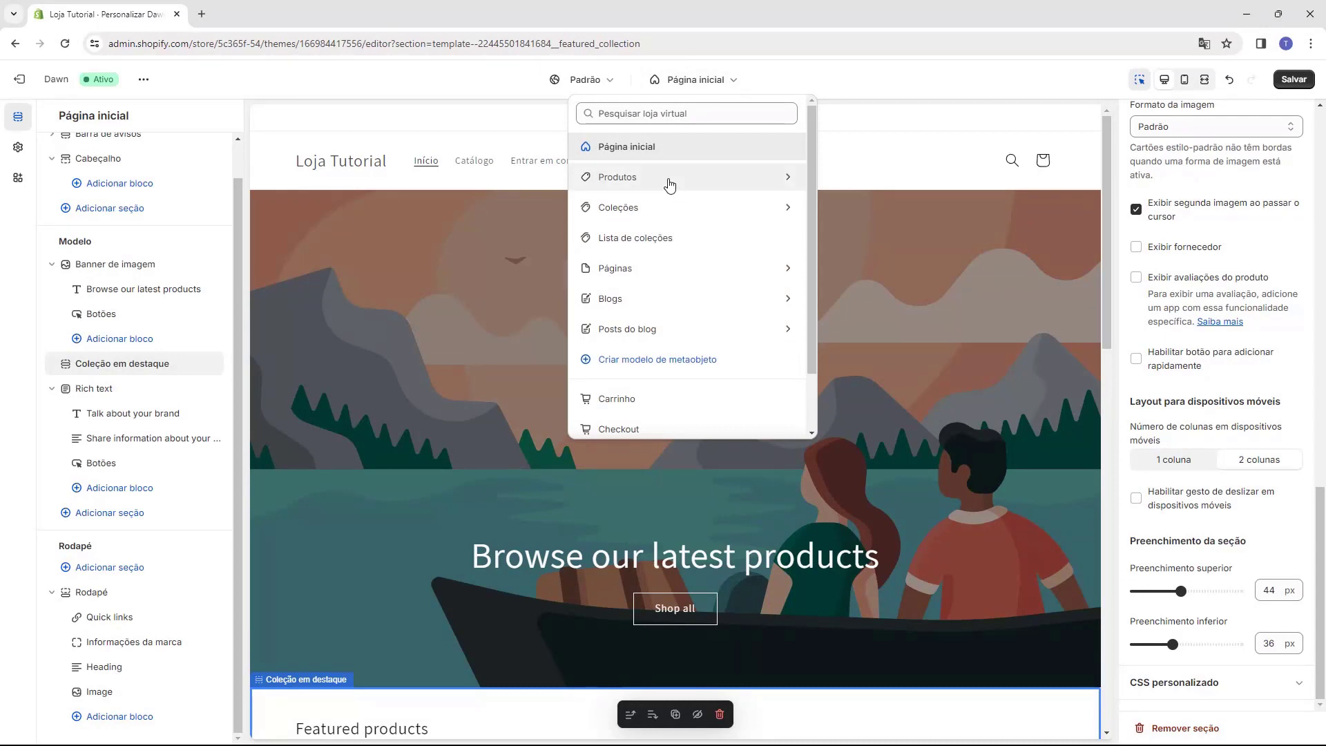
pyautogui.click(635, 180)
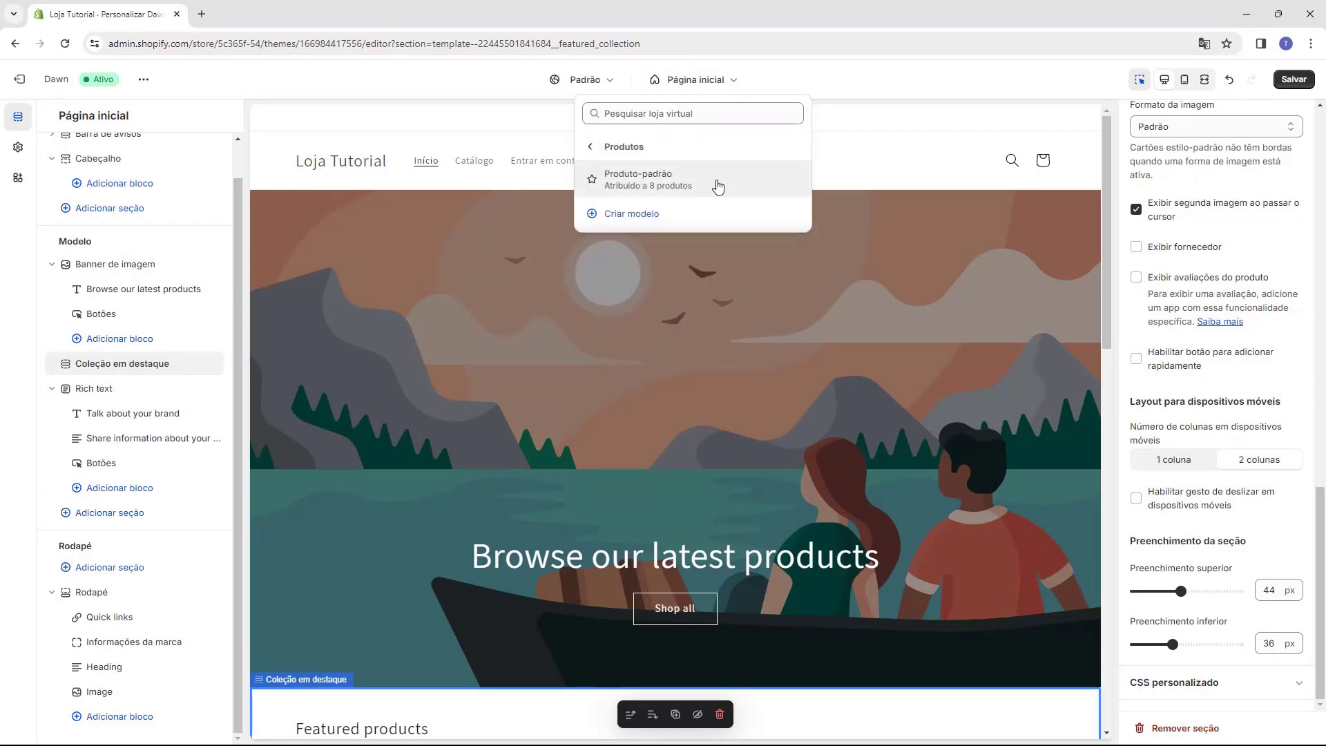
pyautogui.click(719, 191)
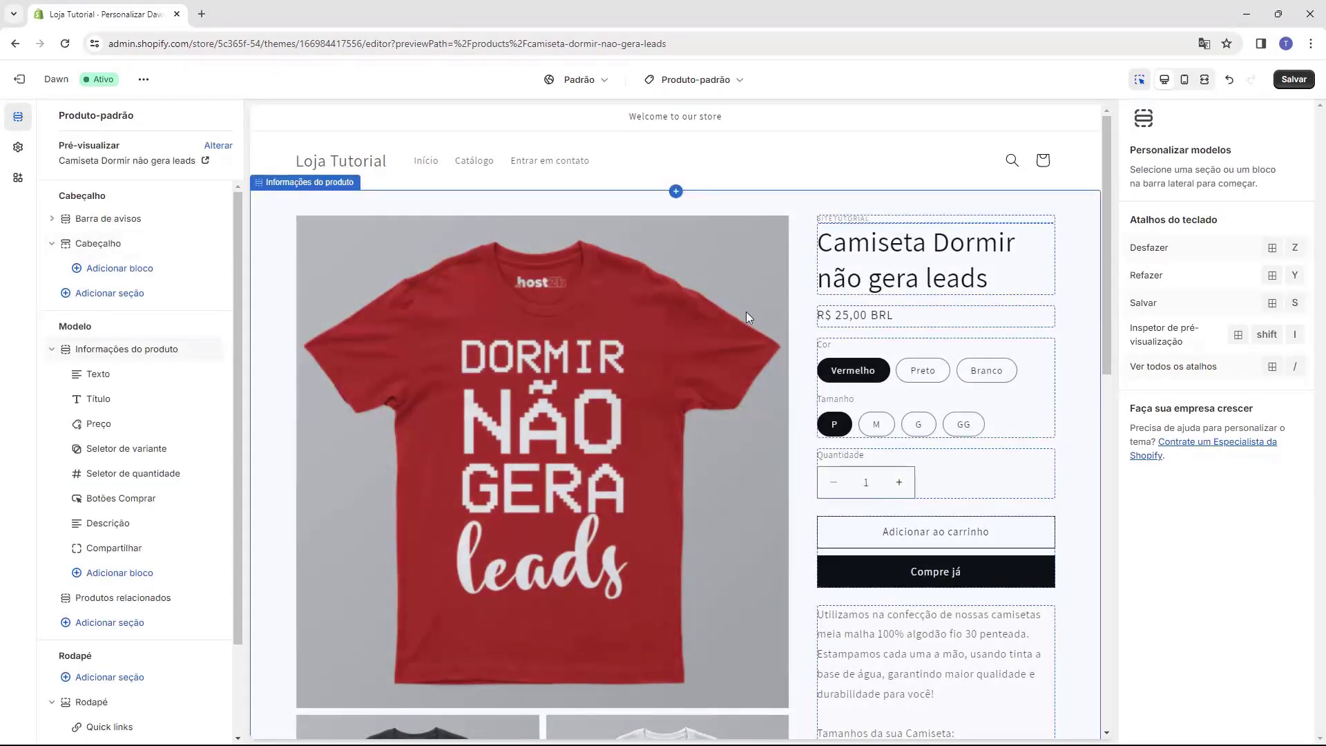
# Try Duas colunas and Miniaturas as the desktop media layout of the Informações do produto section, and settle on Carrossel de miniaturas.
pyautogui.scroll(-2, 570, 365)
pyautogui.scroll(1, 544, 411)
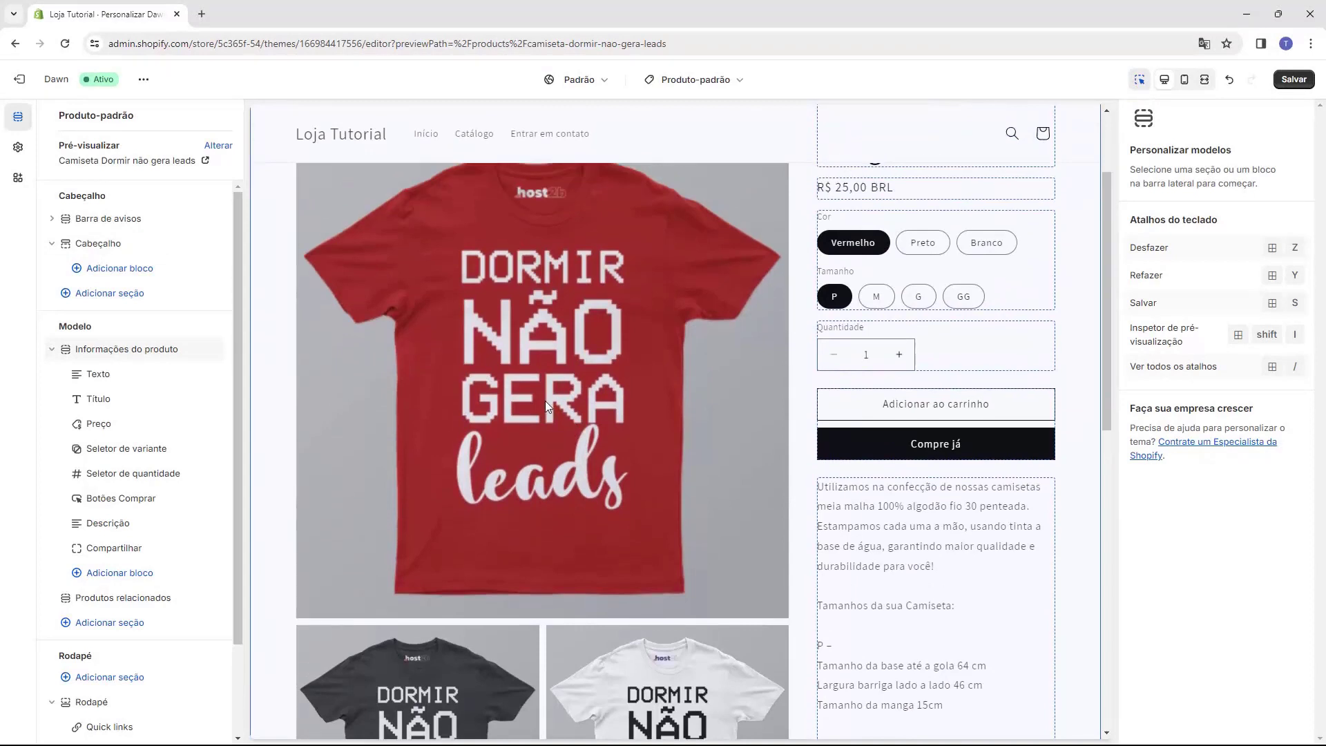
pyautogui.click(104, 354)
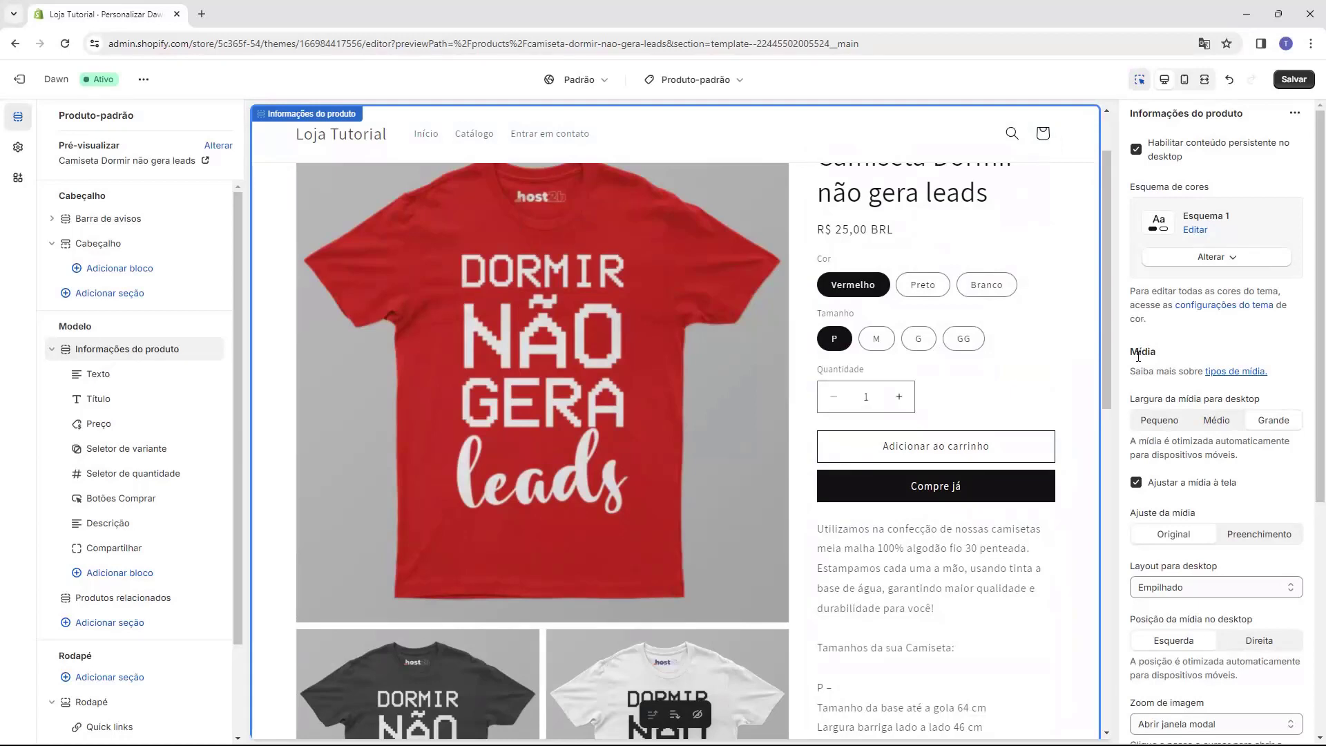
pyautogui.scroll(-1, 1161, 362)
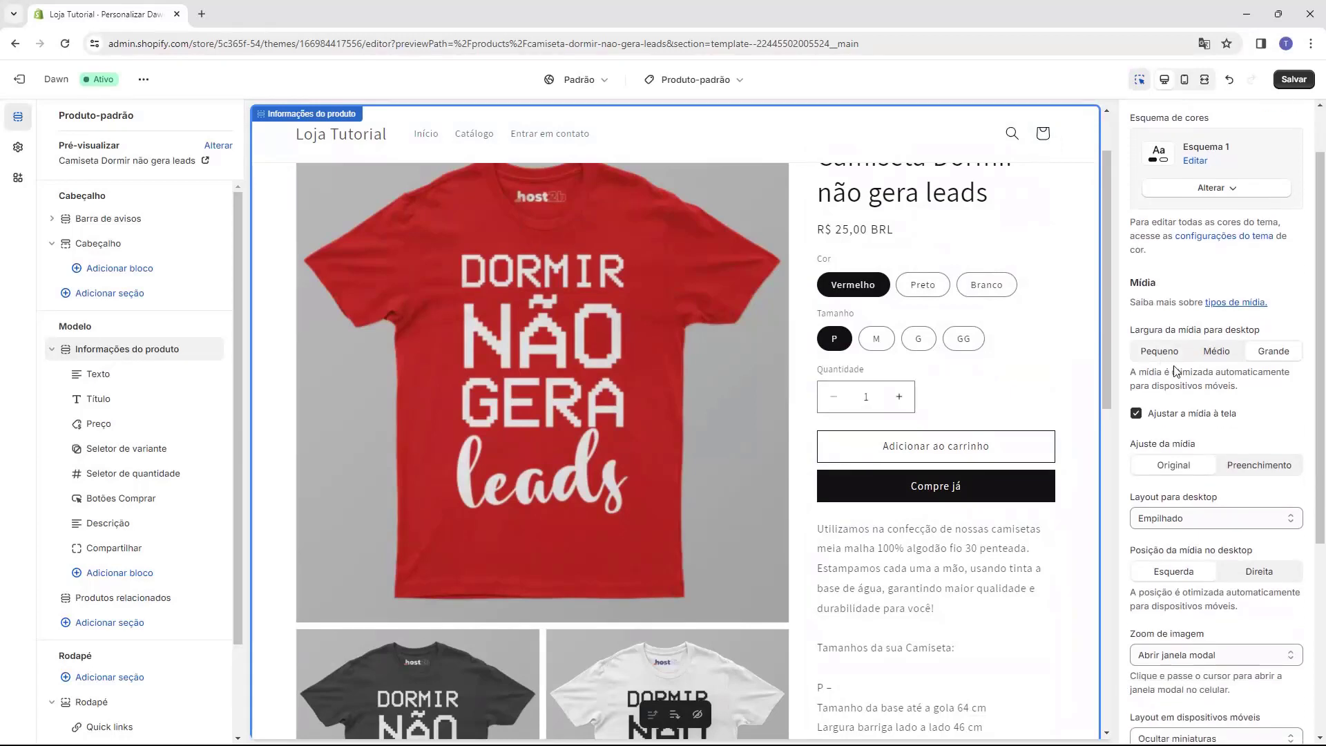
pyautogui.scroll(-1, 1217, 422)
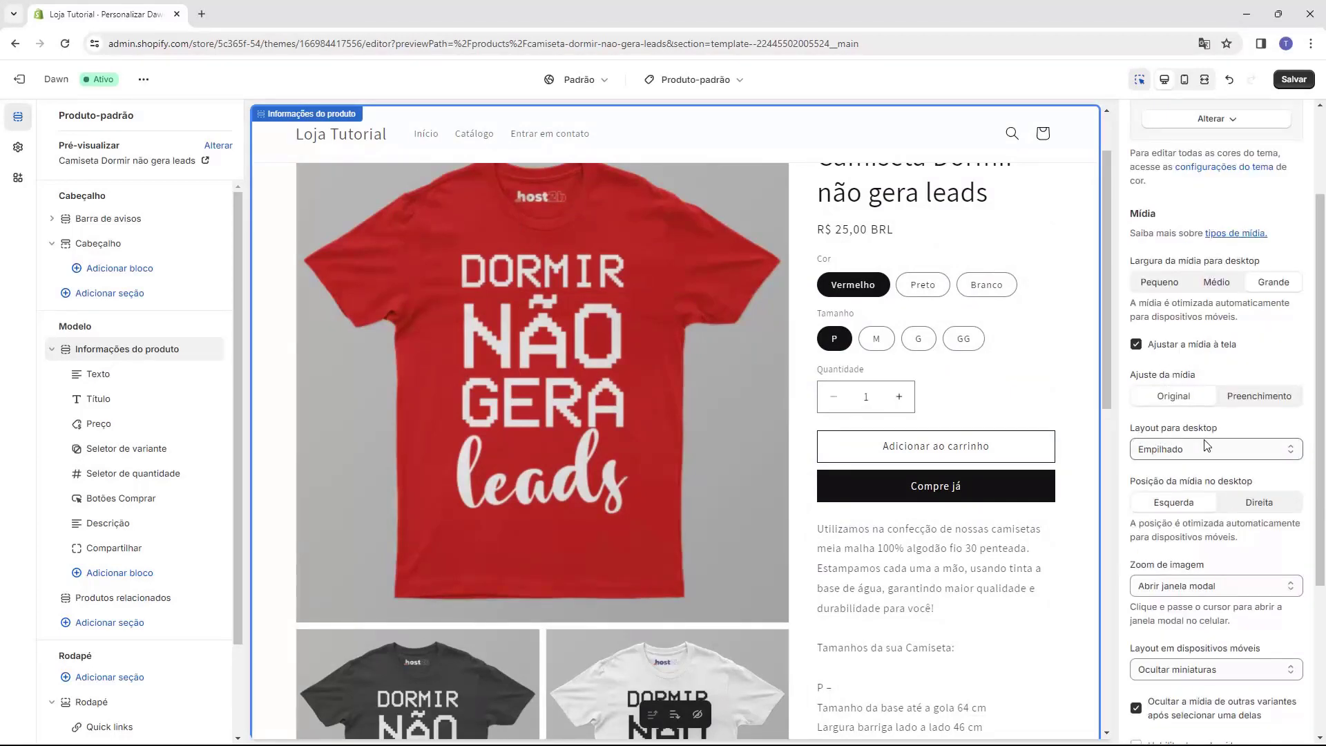
pyautogui.click(1184, 449)
pyautogui.click(1217, 480)
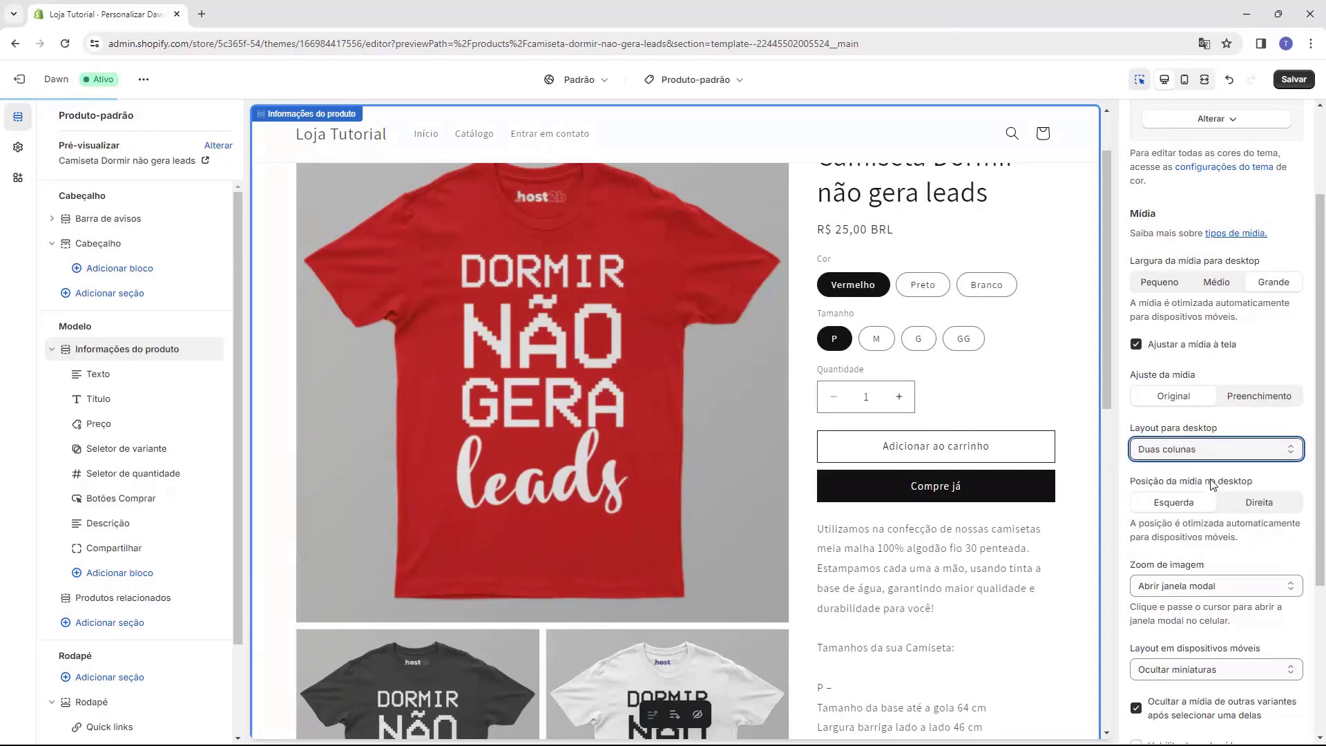
pyautogui.click(1215, 449)
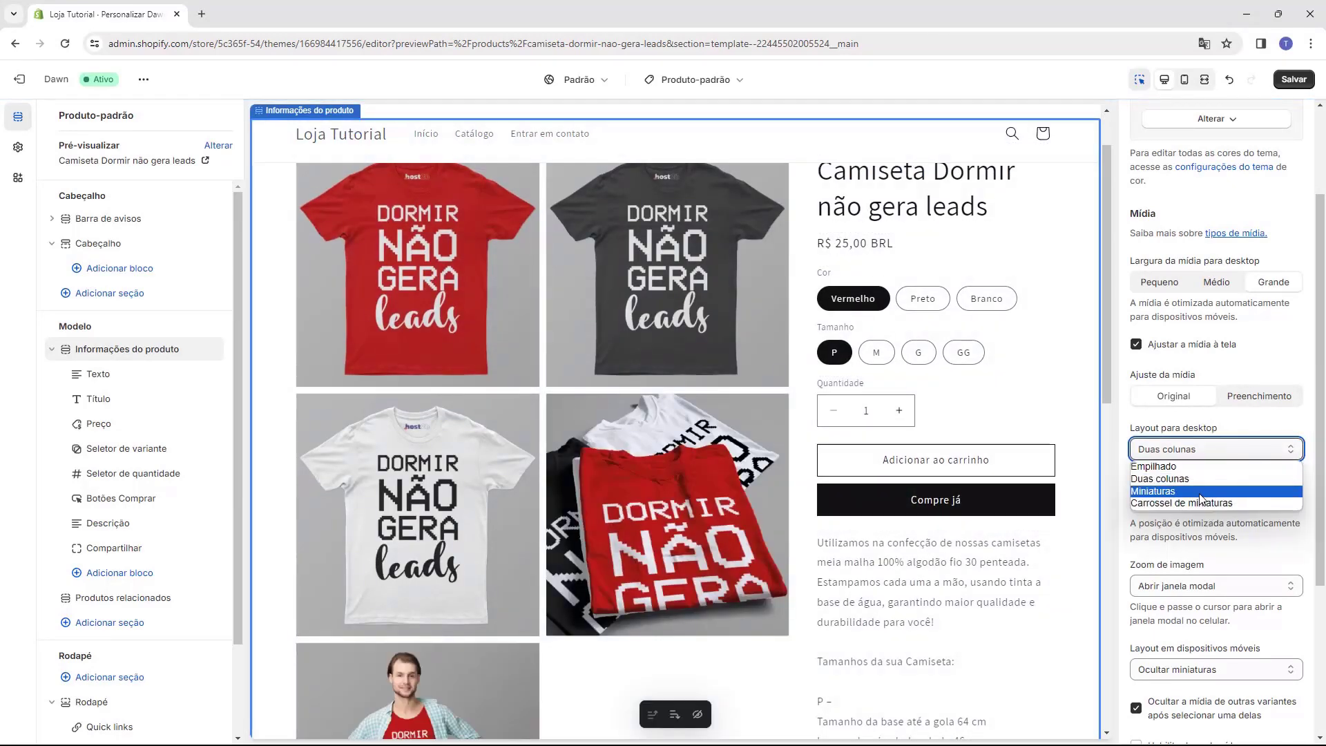
pyautogui.click(1206, 495)
pyautogui.click(1209, 503)
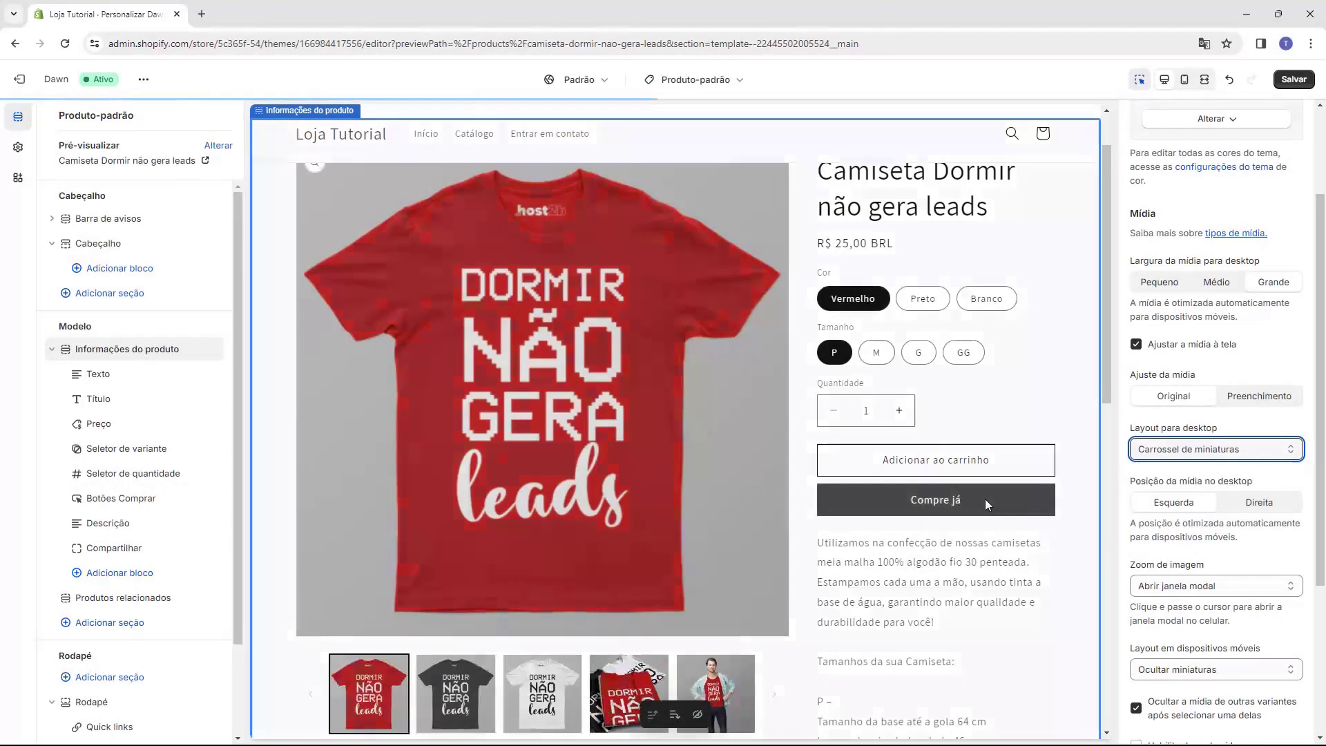
pyautogui.scroll(-3, 1199, 473)
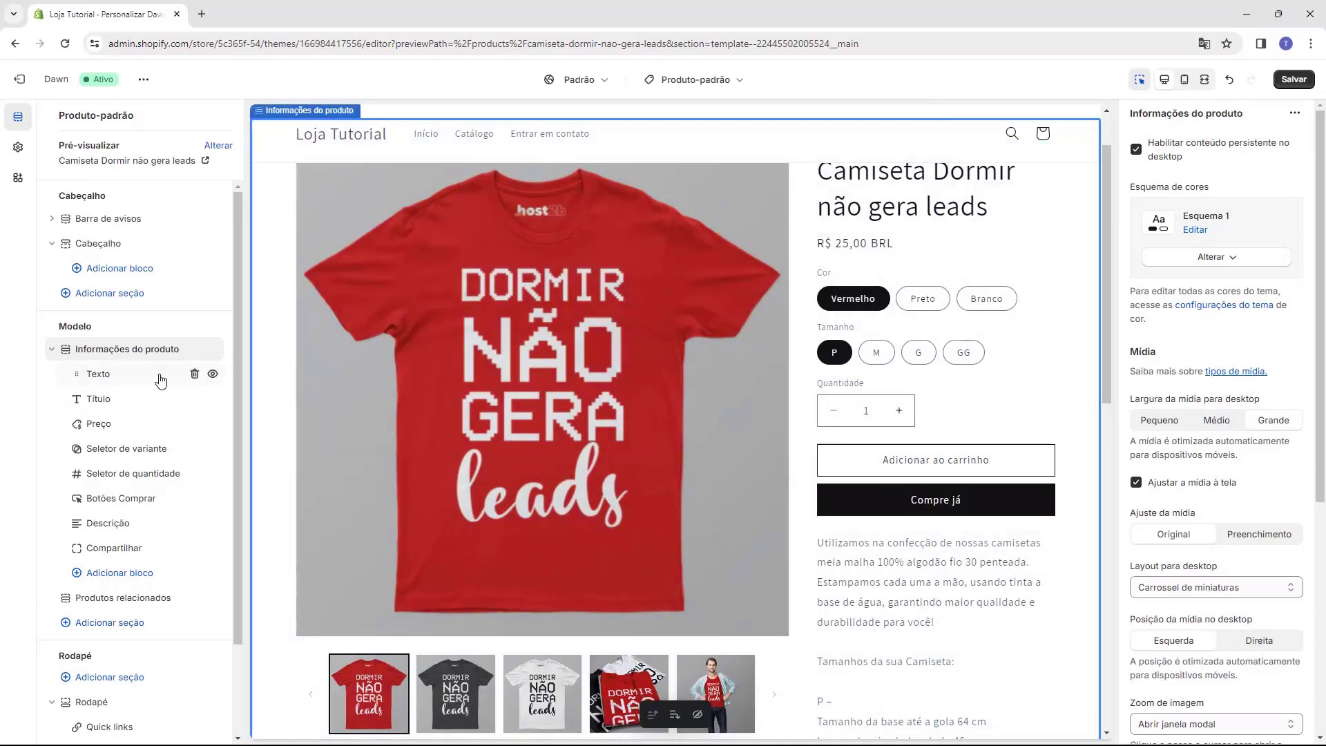
# Examine the settings of the Seletor de variante, Seletor de quantidade and Botões Comprar blocks in Informações do produto.
pyautogui.click(142, 454)
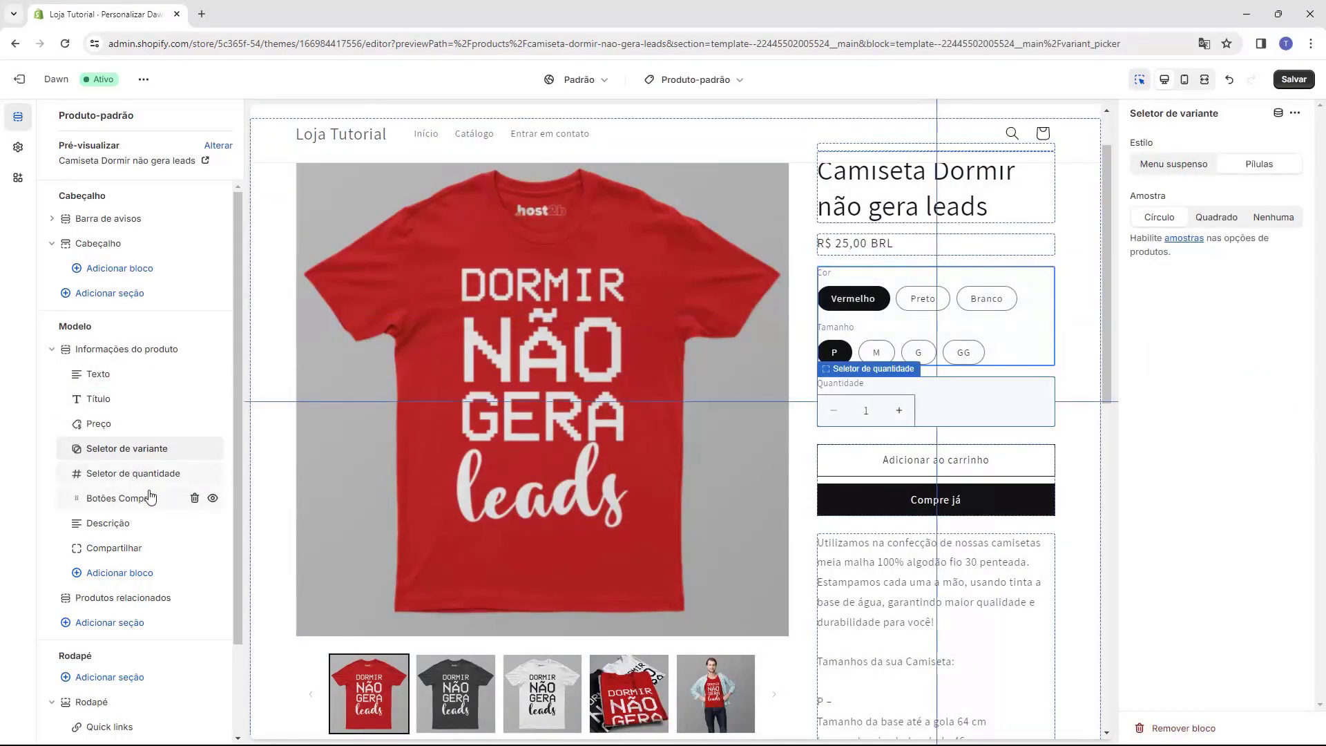
pyautogui.click(148, 486)
pyautogui.click(114, 477)
pyautogui.click(109, 476)
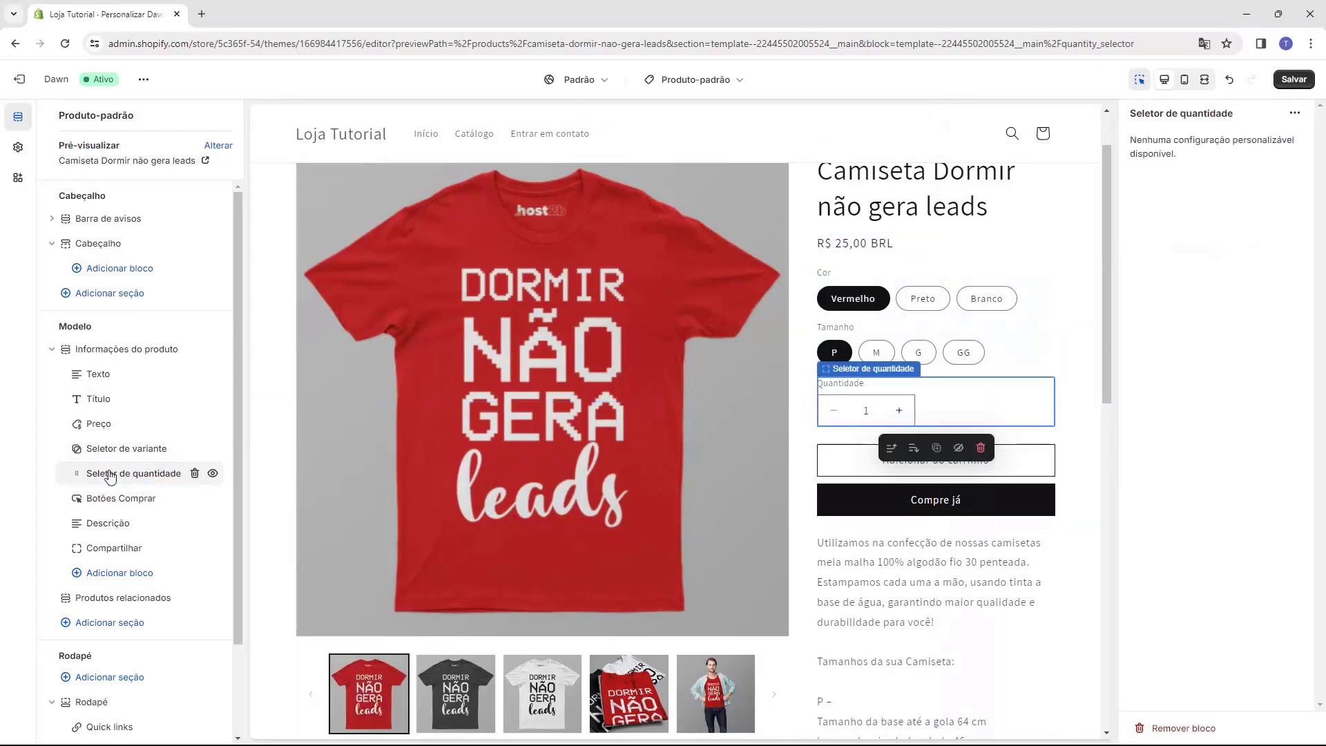
pyautogui.click(121, 501)
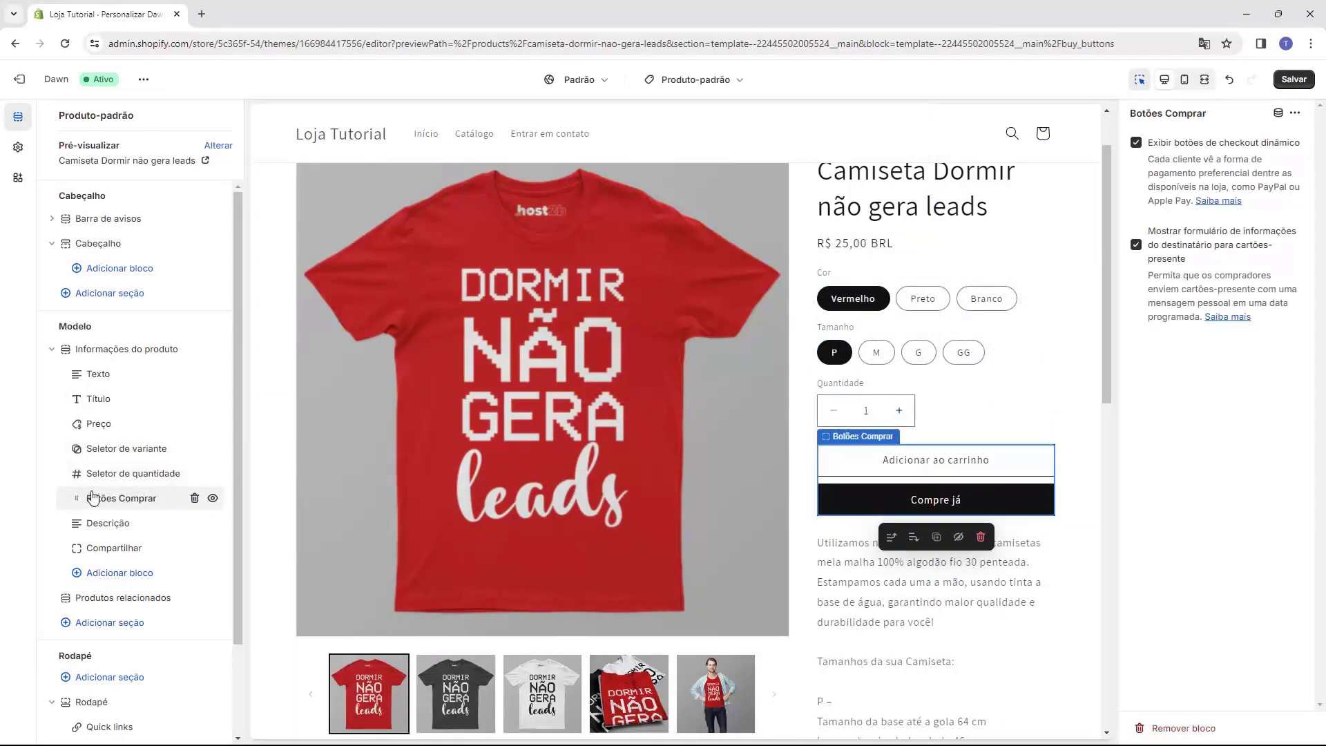
pyautogui.moveTo(103, 511)
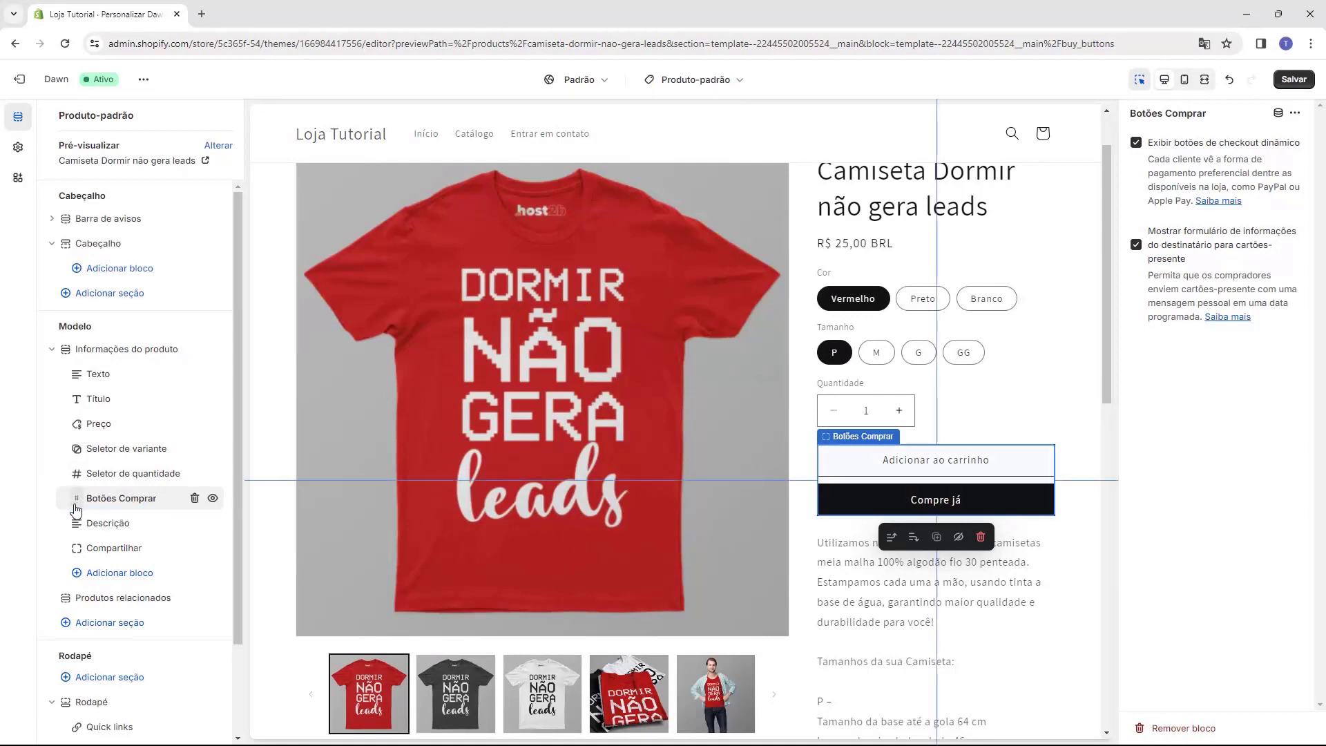
pyautogui.moveTo(75, 503)
pyautogui.mouseDown()
pyautogui.moveTo(78, 435)
pyautogui.moveTo(63, 505)
pyautogui.mouseUp()
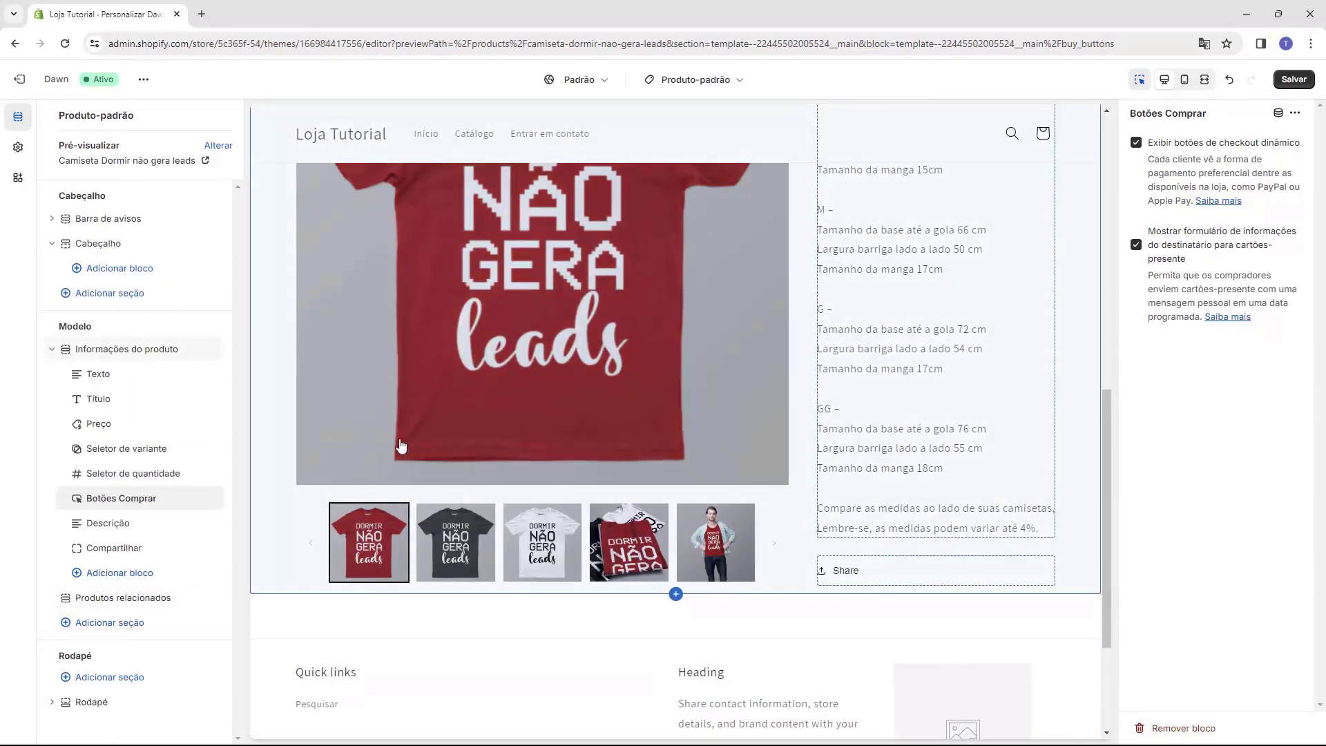
# Review the sections available for the product template's Modelo area, and close the list without adding one.
pyautogui.click(110, 626)
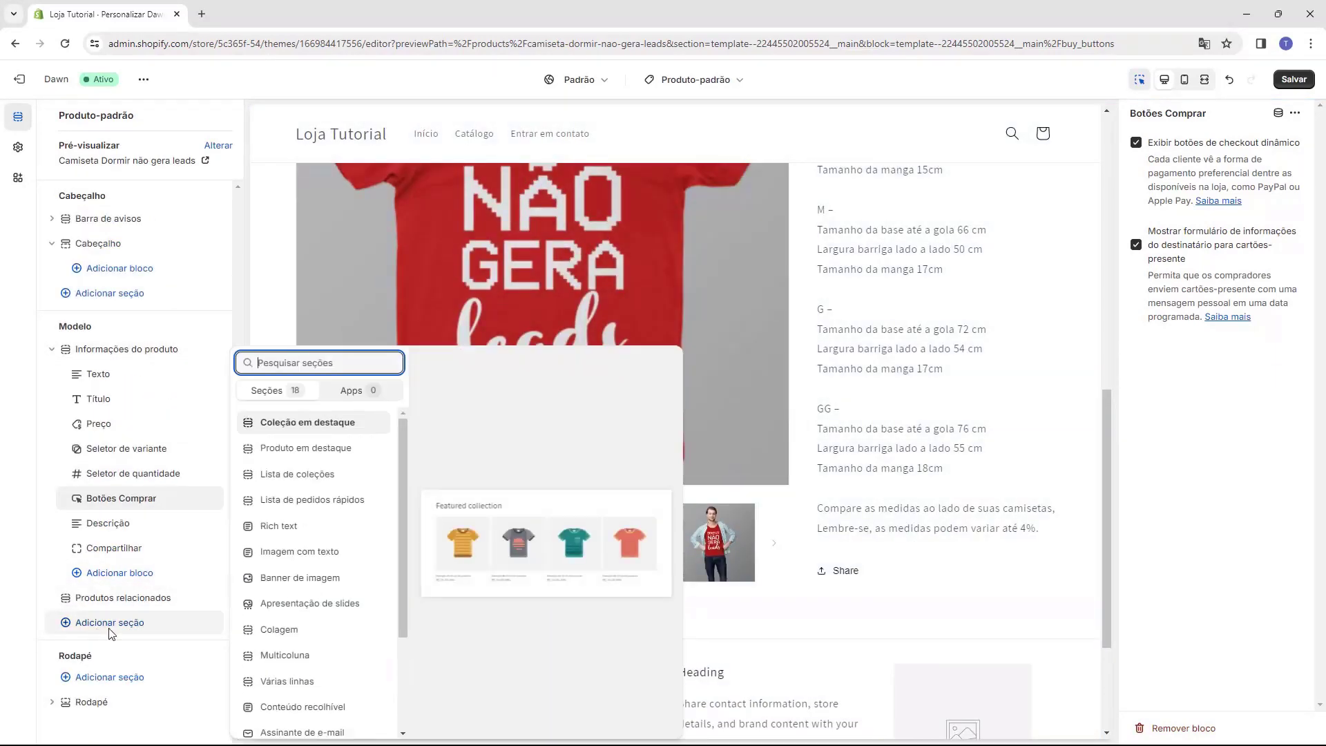
pyautogui.scroll(-1, 347, 617)
pyautogui.scroll(-2, 347, 617)
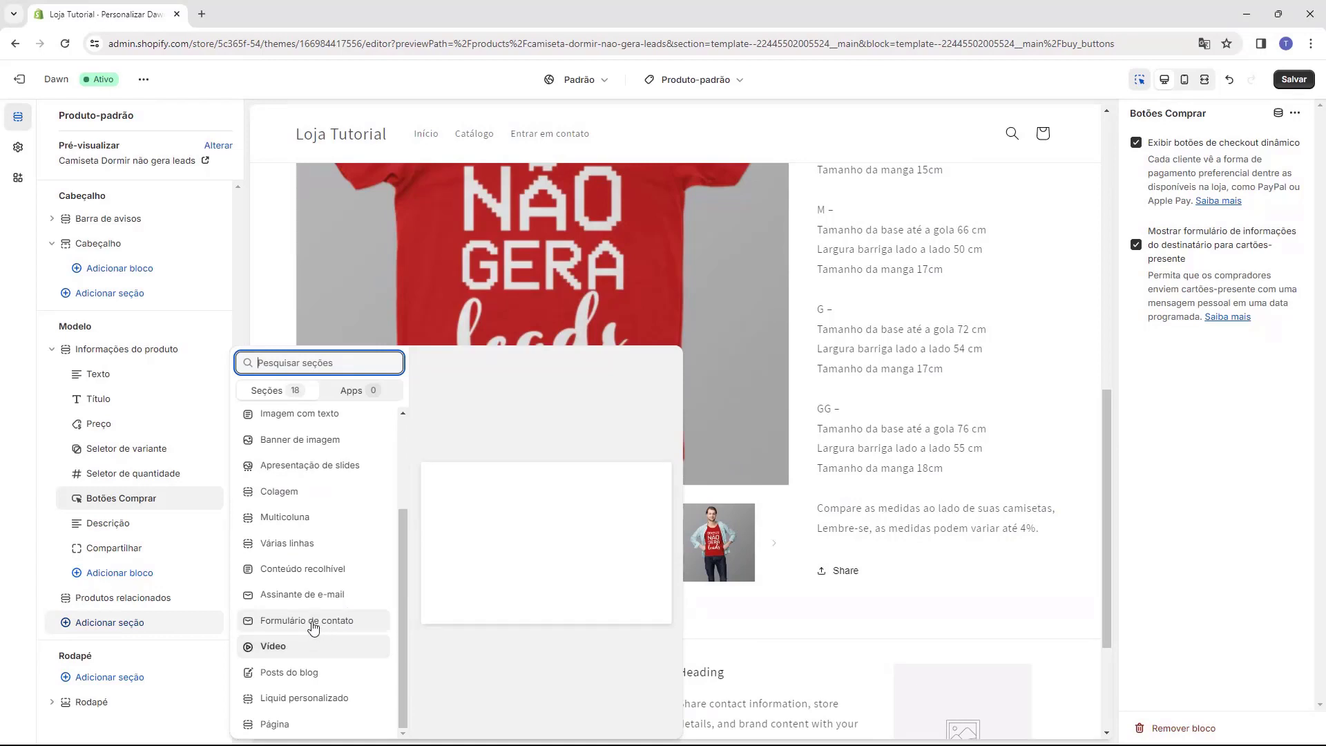
pyautogui.click(891, 631)
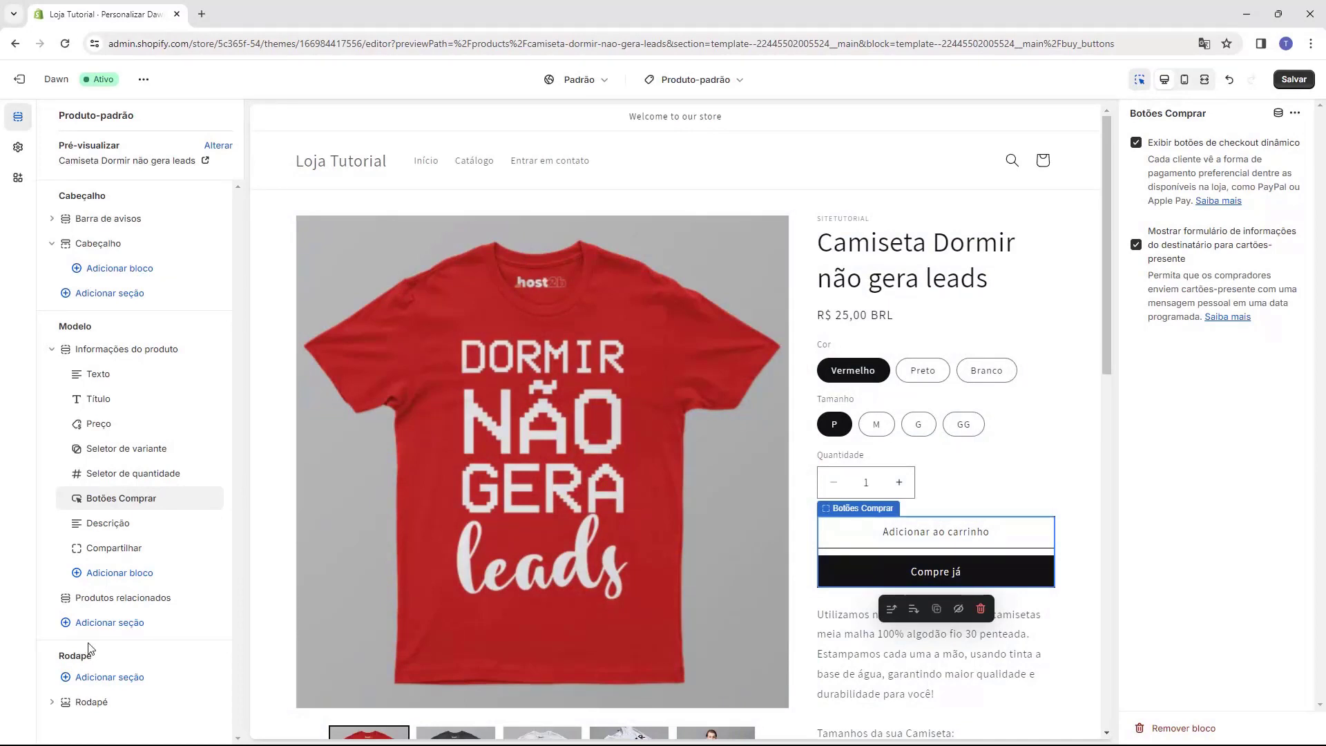
# Switch the theme editor to the Coleção-padrão template to view the collection page.
pyautogui.click(690, 80)
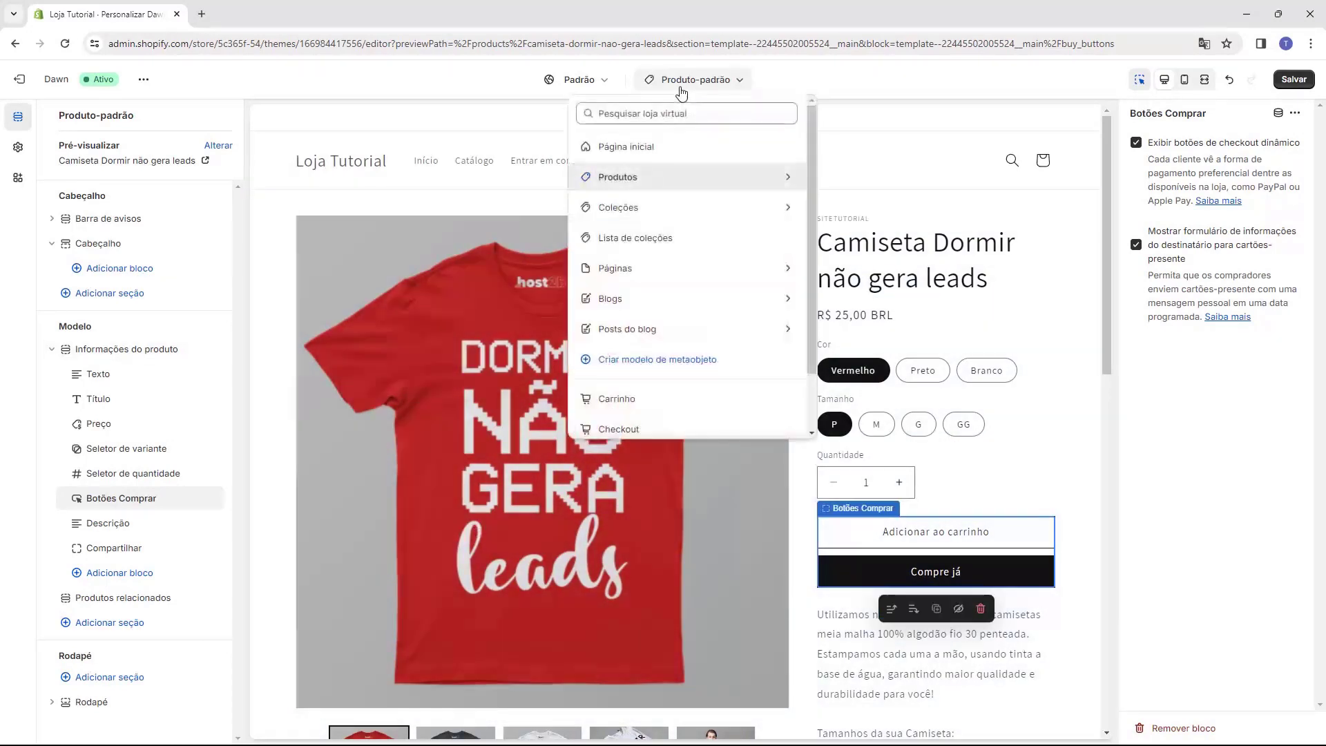
pyautogui.click(685, 205)
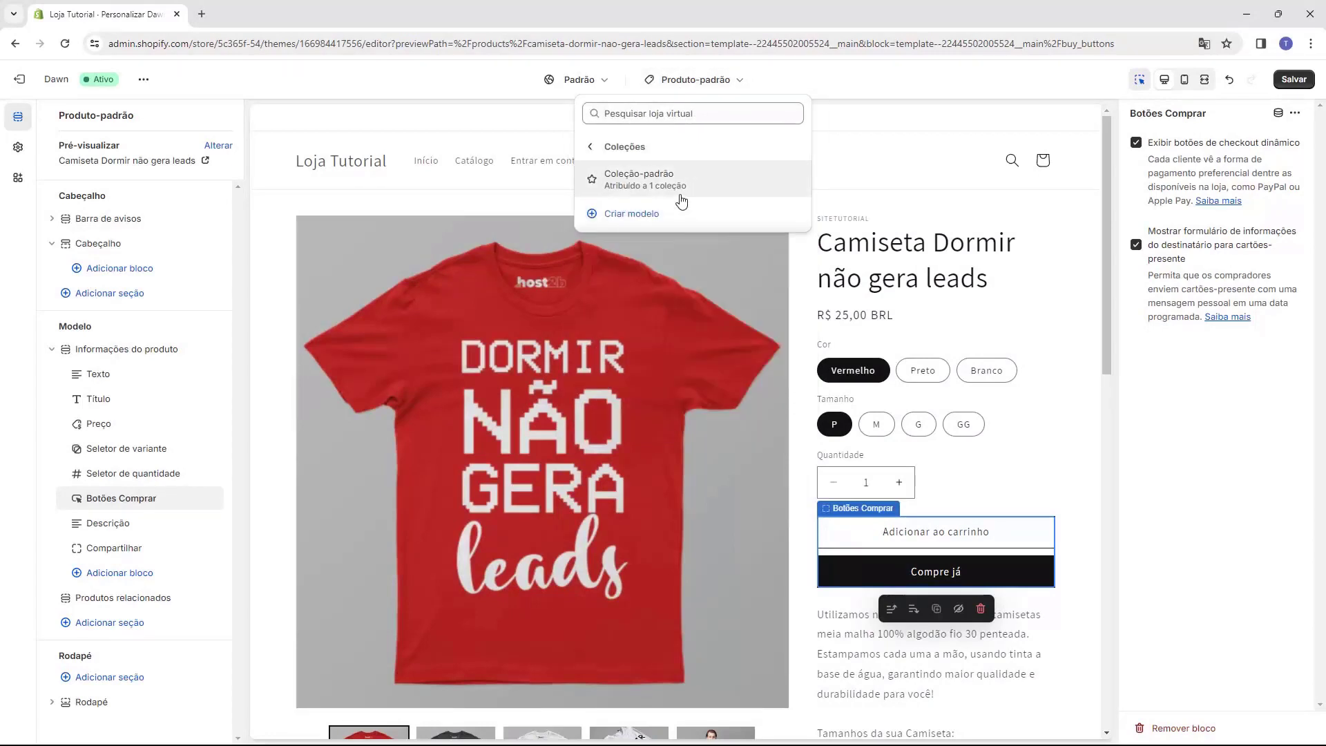
pyautogui.click(682, 201)
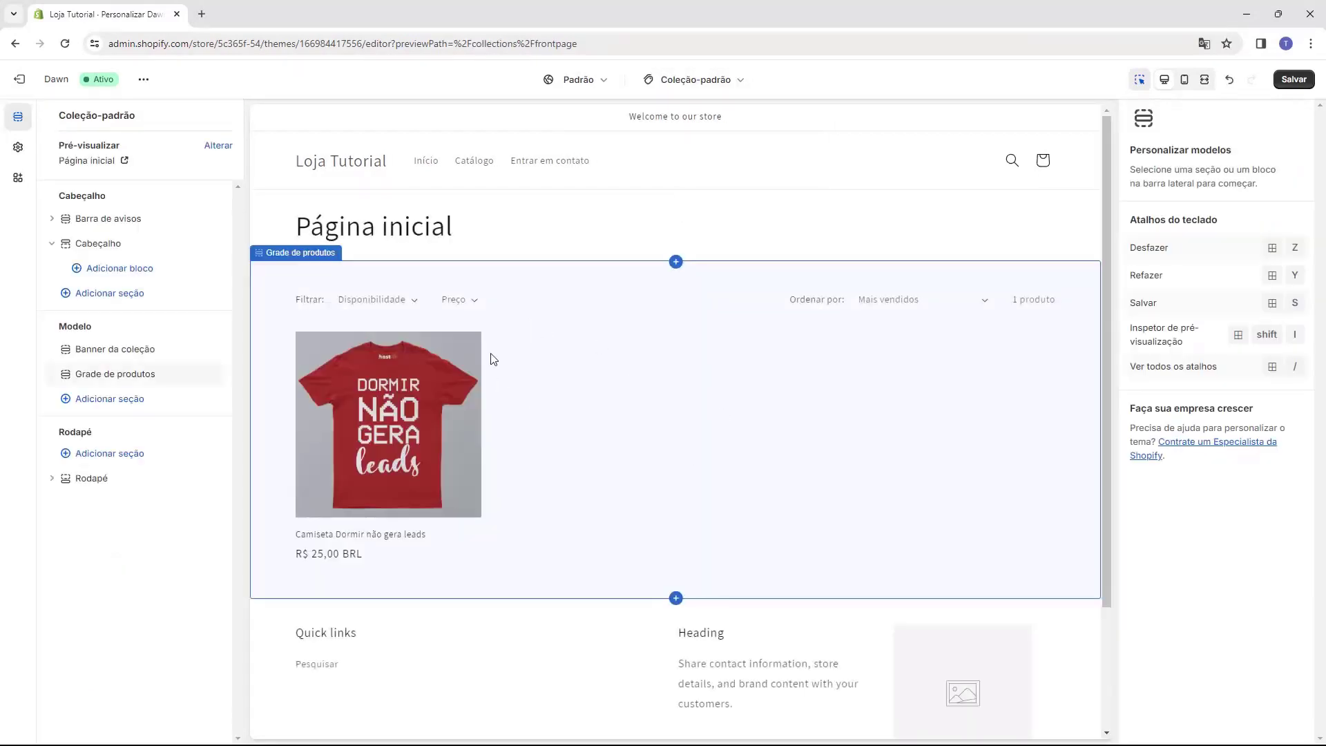
# Check the templates available for Páginas, and switch the theme editor to the Blog-padrão template.
pyautogui.click(701, 81)
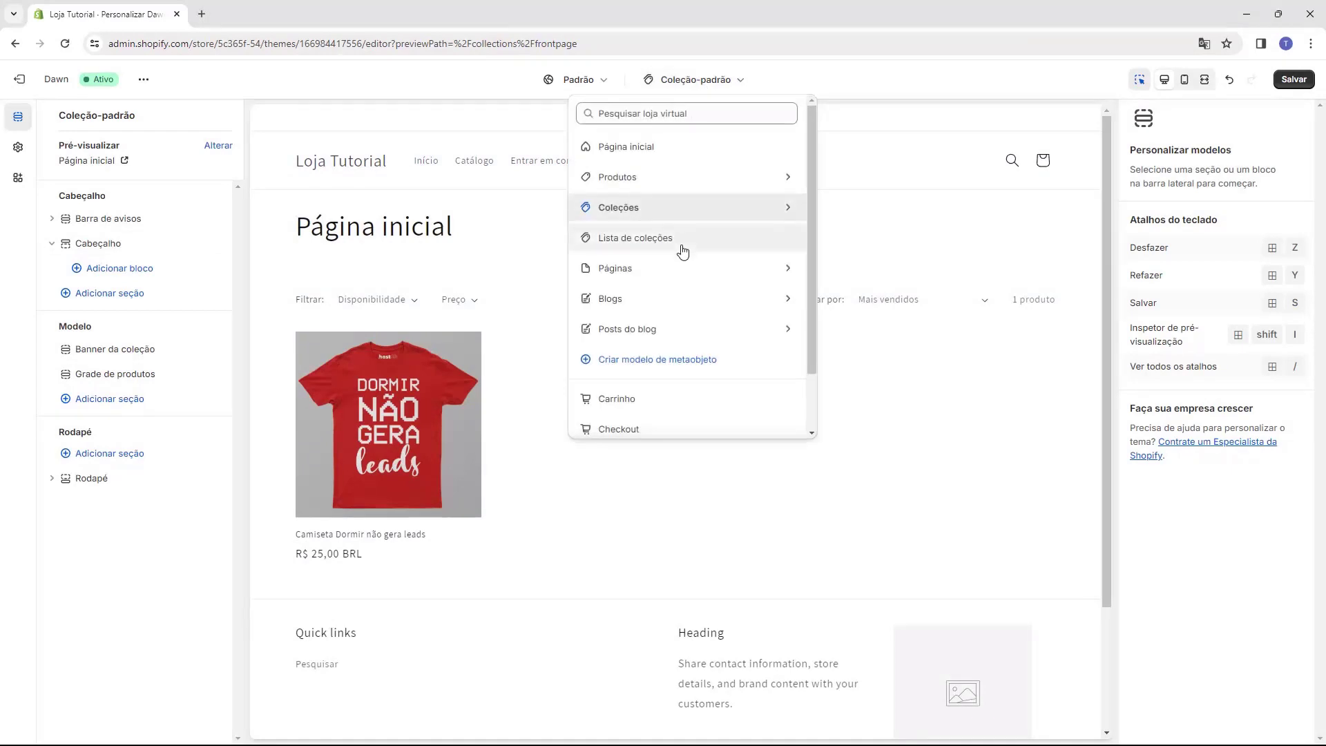
pyautogui.click(653, 264)
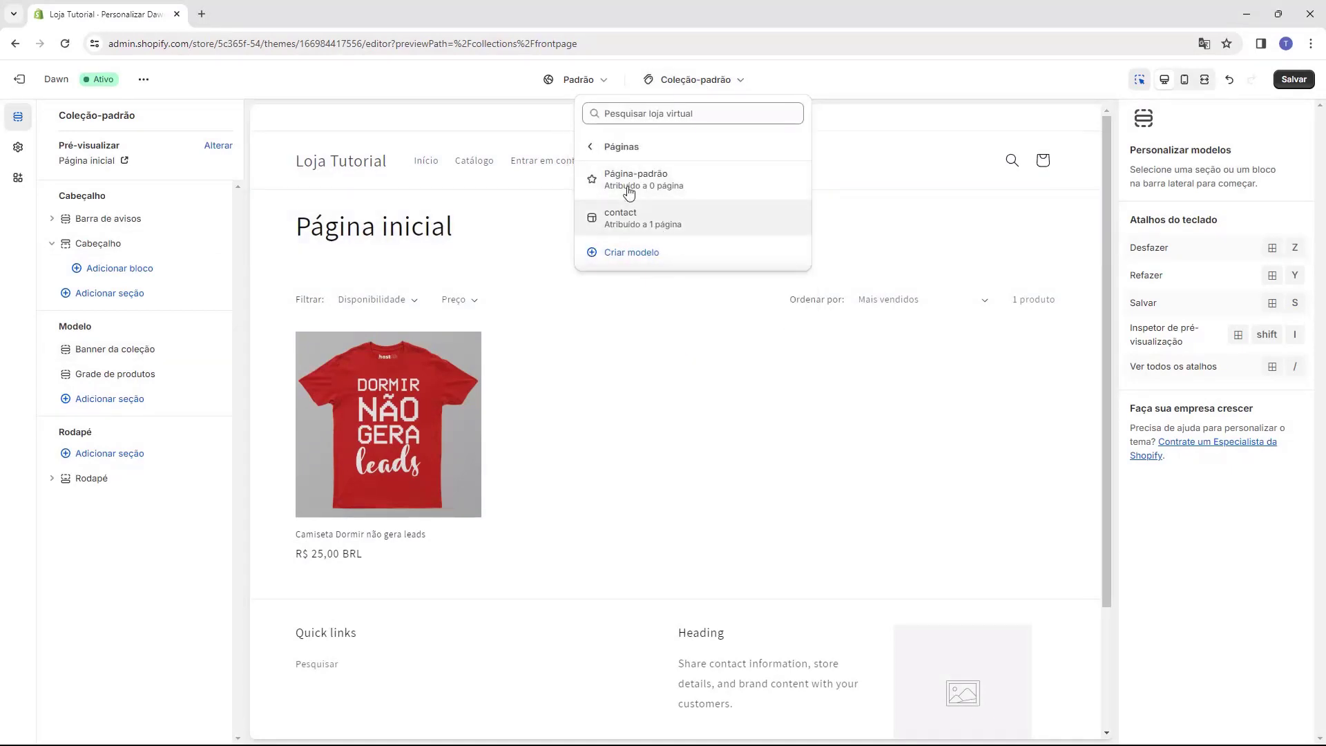
pyautogui.click(600, 149)
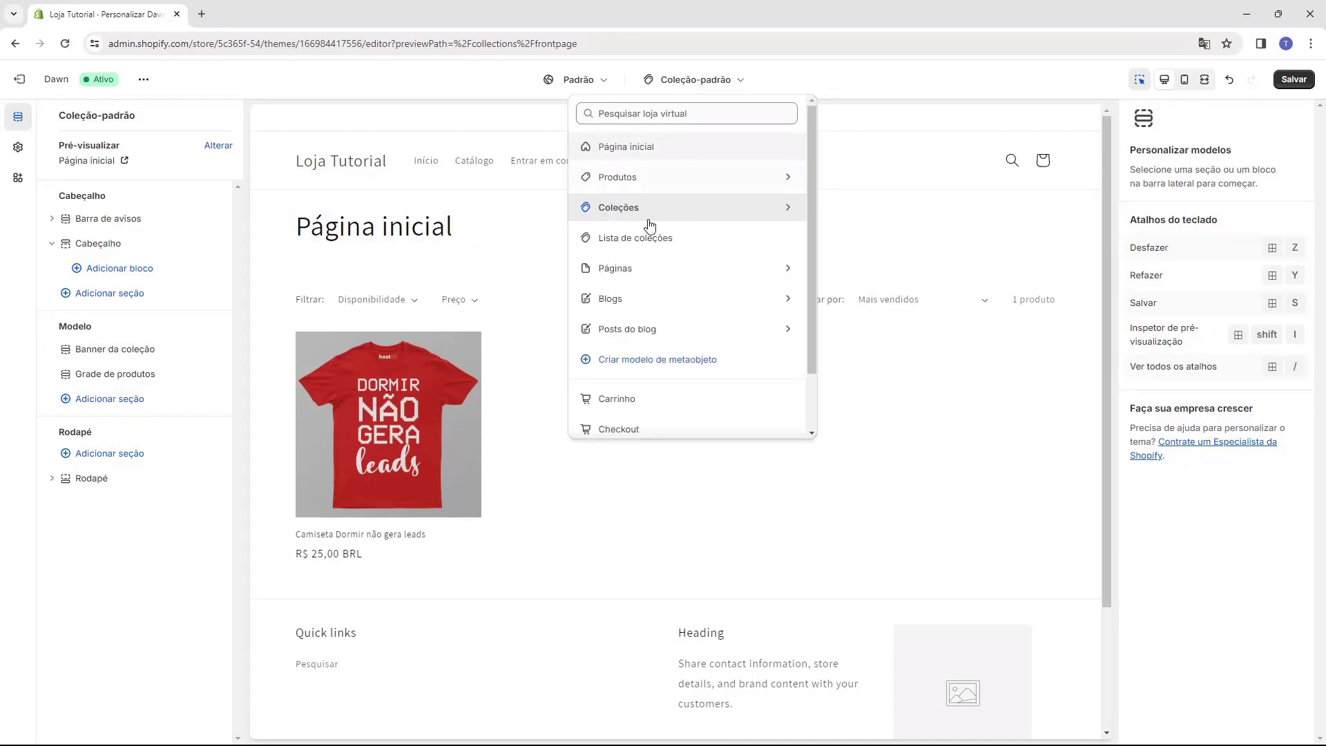
pyautogui.click(683, 297)
pyautogui.click(663, 181)
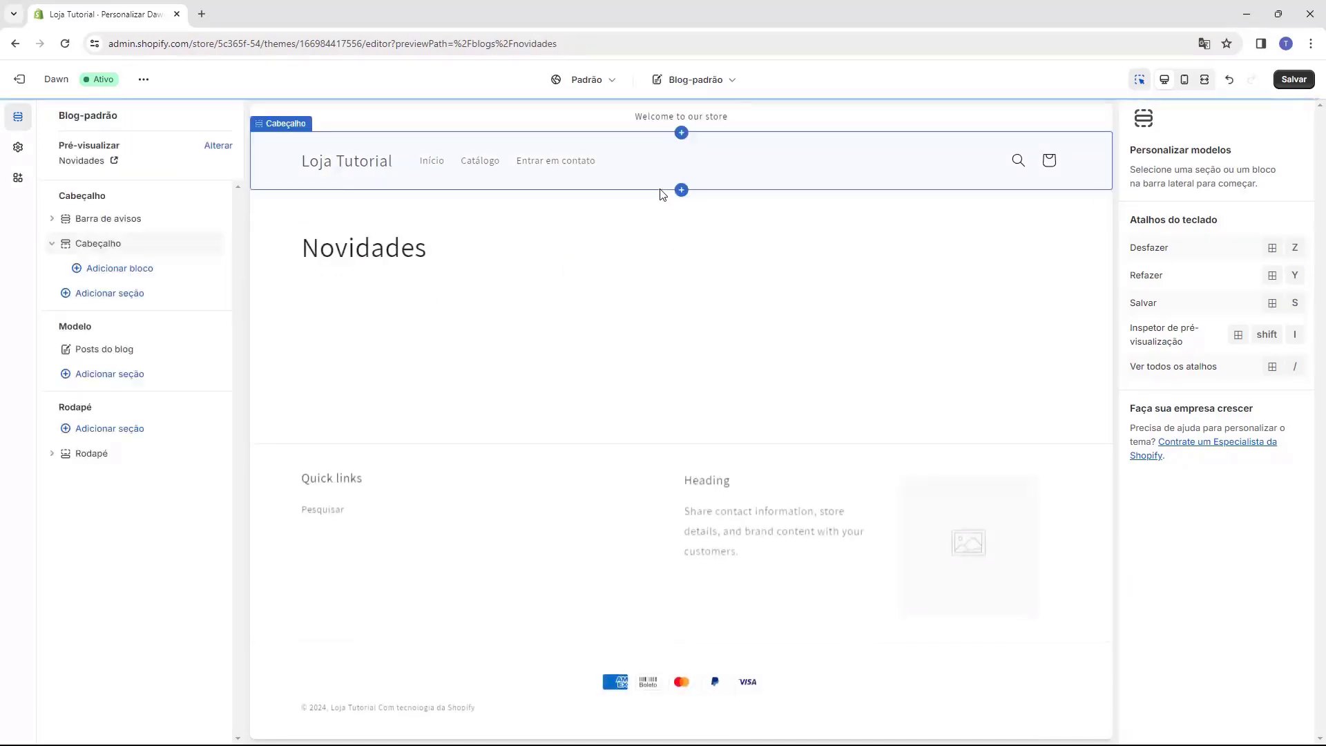
# Check the templates available for Posts do blog, and switch the theme editor to the Carrinho page.
pyautogui.click(731, 79)
pyautogui.click(647, 330)
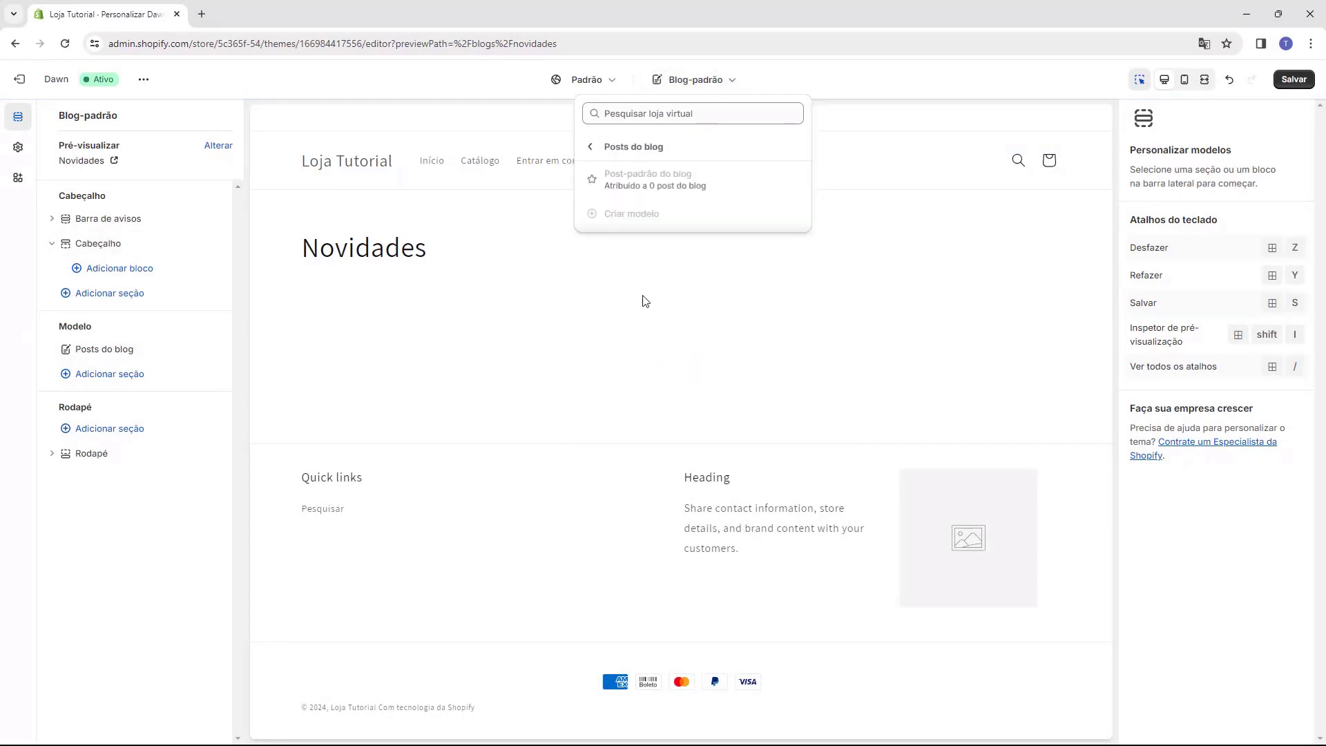
pyautogui.click(592, 148)
pyautogui.scroll(-1, 613, 335)
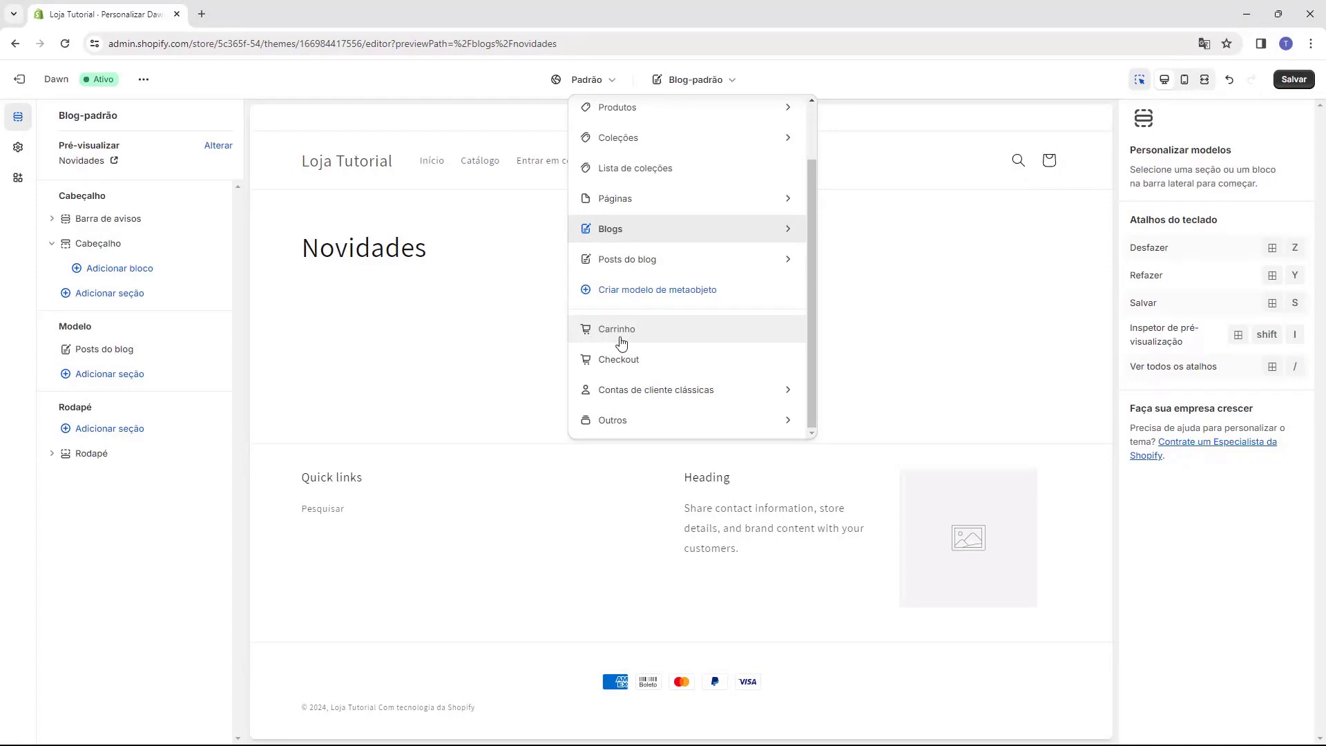
pyautogui.click(620, 340)
# Switch the theme editor from the cart to the Checkout page.
pyautogui.click(705, 83)
pyautogui.scroll(-1, 673, 349)
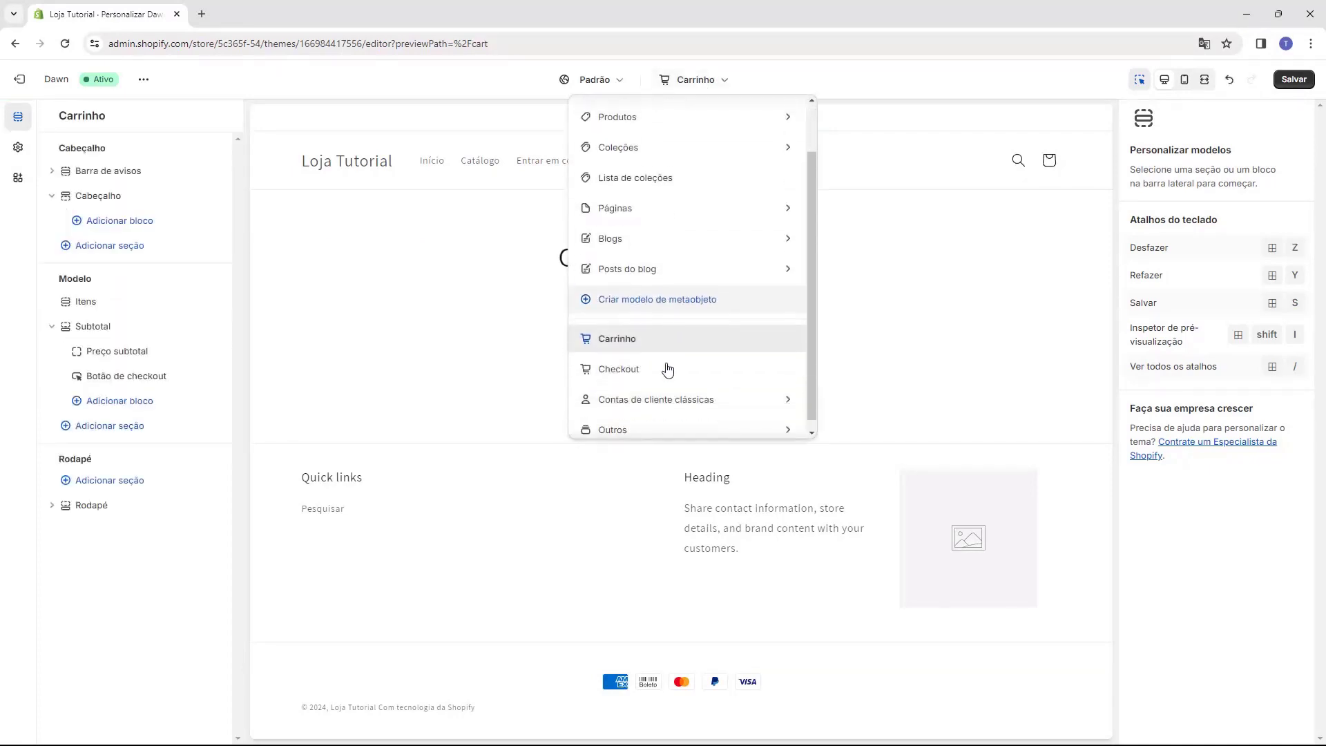
pyautogui.click(632, 376)
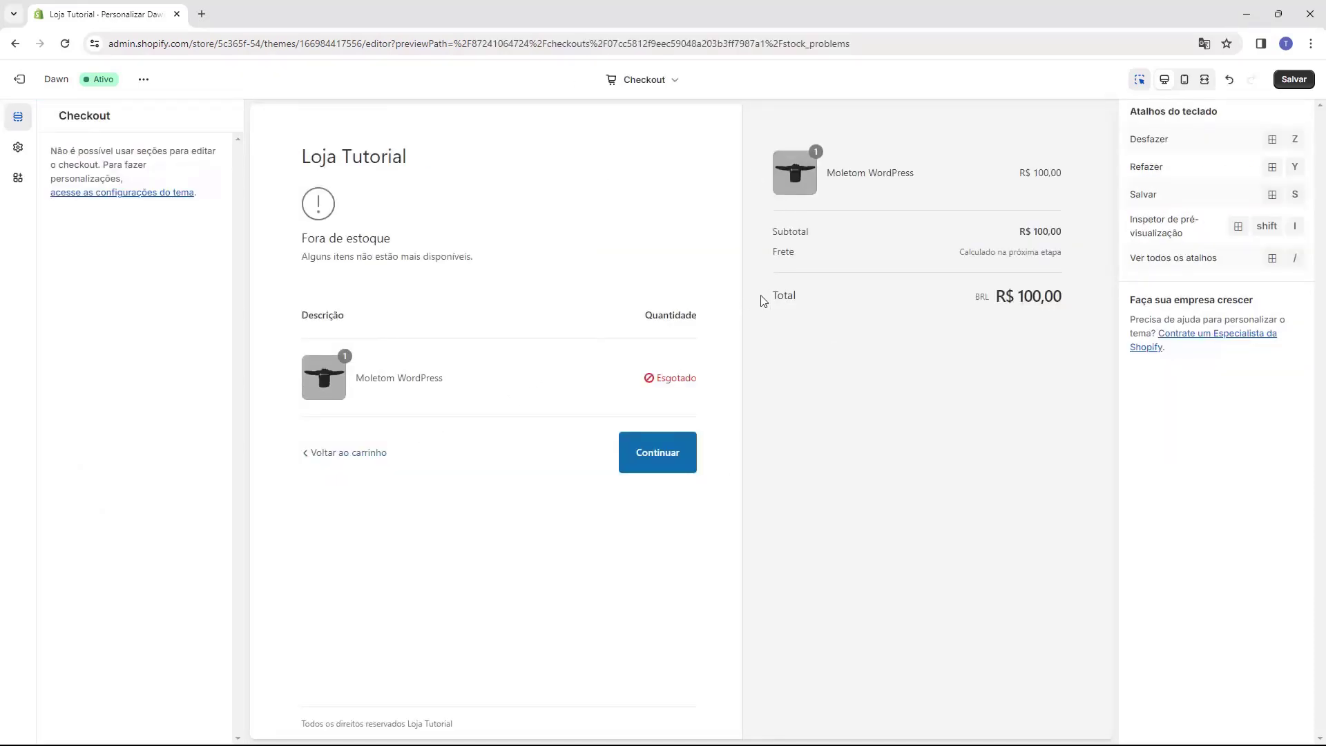
# Read the note about editing the checkout, and open Configurações do tema.
pyautogui.moveTo(51, 153); pyautogui.dragTo(159, 149)
pyautogui.click(185, 152)
pyautogui.moveTo(83, 164); pyautogui.dragTo(121, 164)
pyautogui.click(125, 164)
pyautogui.click(20, 146)
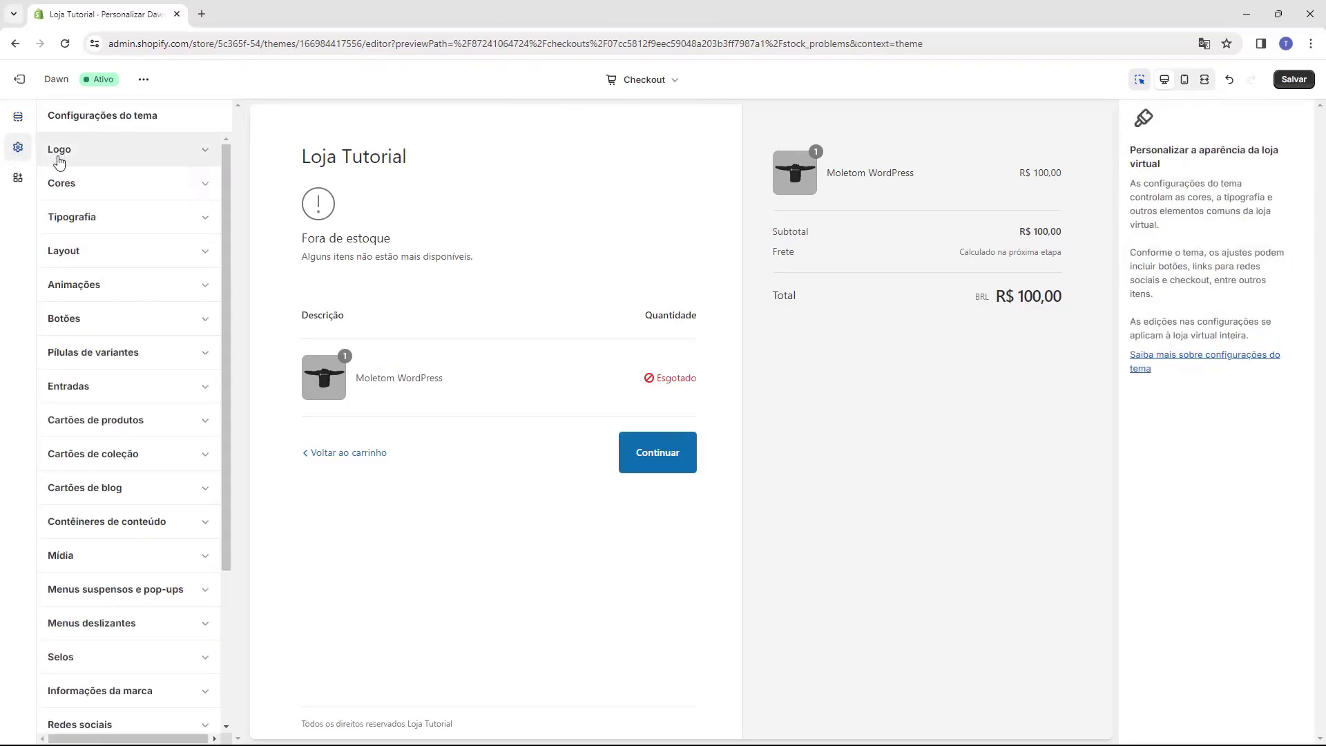
pyautogui.moveTo(61, 116); pyautogui.dragTo(149, 116)
pyautogui.click(145, 120)
# Go through the Logo, Cores, Tipografia and Layout groups of the theme settings.
pyautogui.click(136, 150)
pyautogui.click(134, 149)
pyautogui.click(125, 183)
pyautogui.click(124, 183)
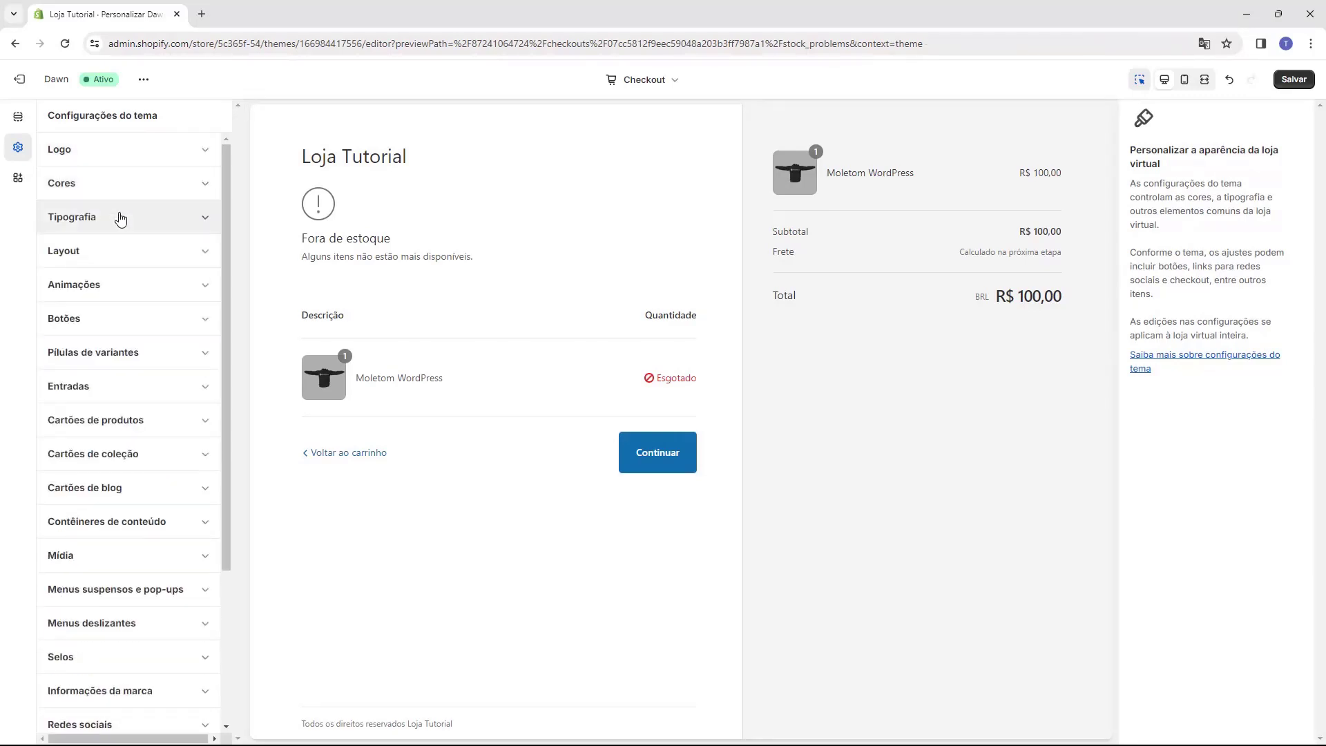
pyautogui.click(121, 218)
pyautogui.click(118, 217)
pyautogui.click(113, 253)
pyautogui.click(113, 259)
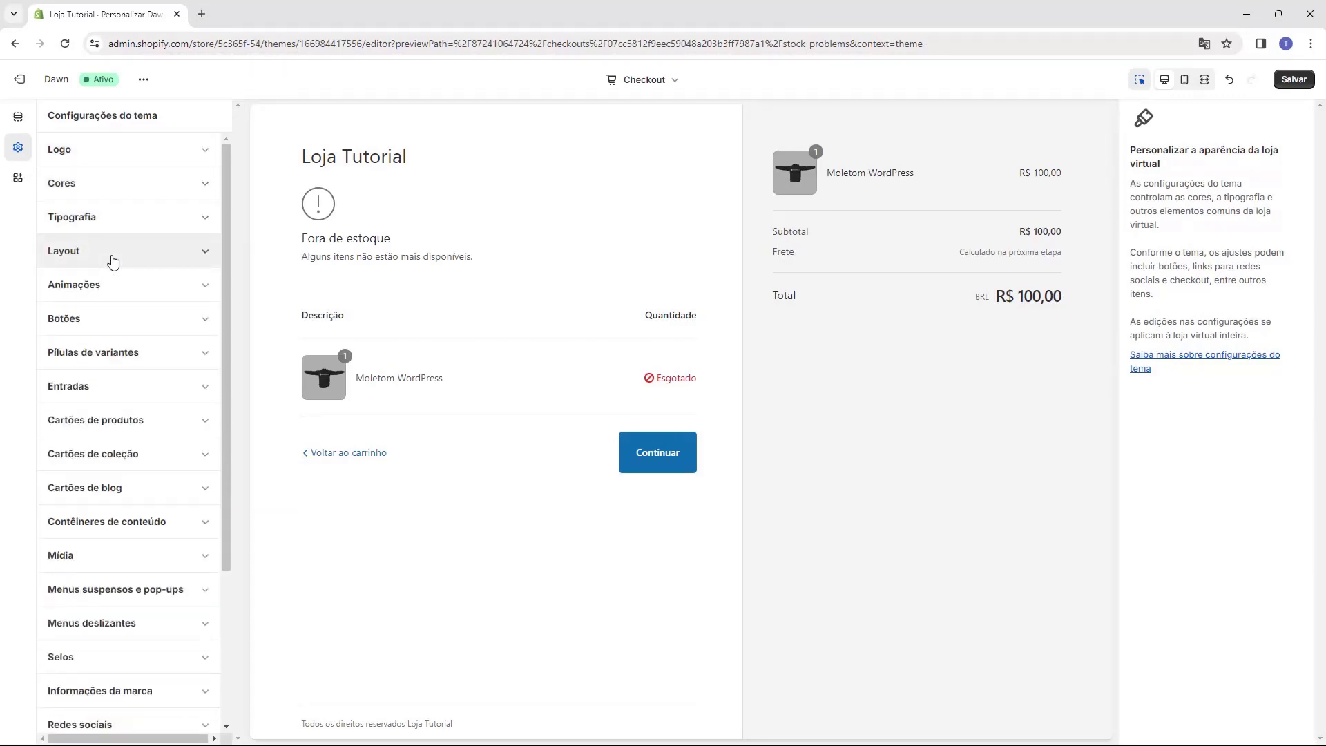
# Expand the Checkout group of the theme settings and examine its banner, logo, background, typography and color options.
pyautogui.scroll(-3, 113, 260)
pyautogui.click(163, 653)
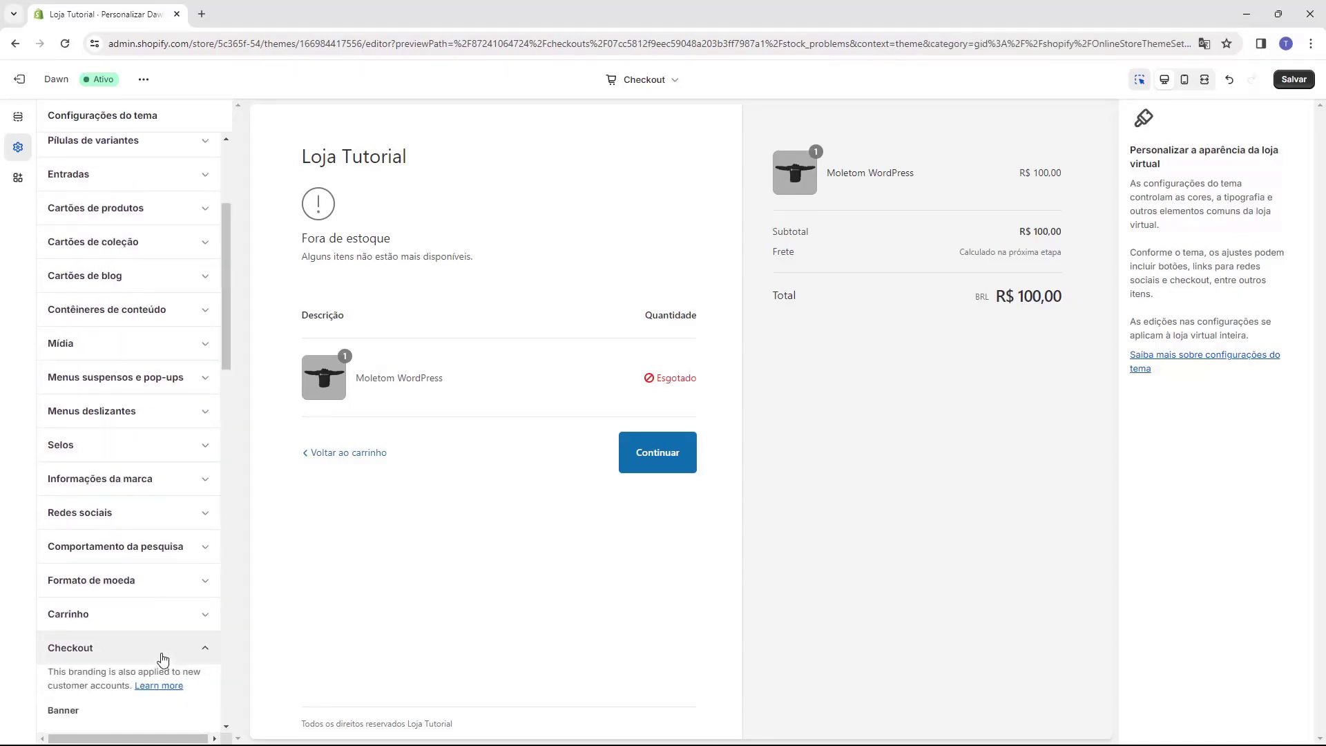
pyautogui.scroll(-5, 163, 659)
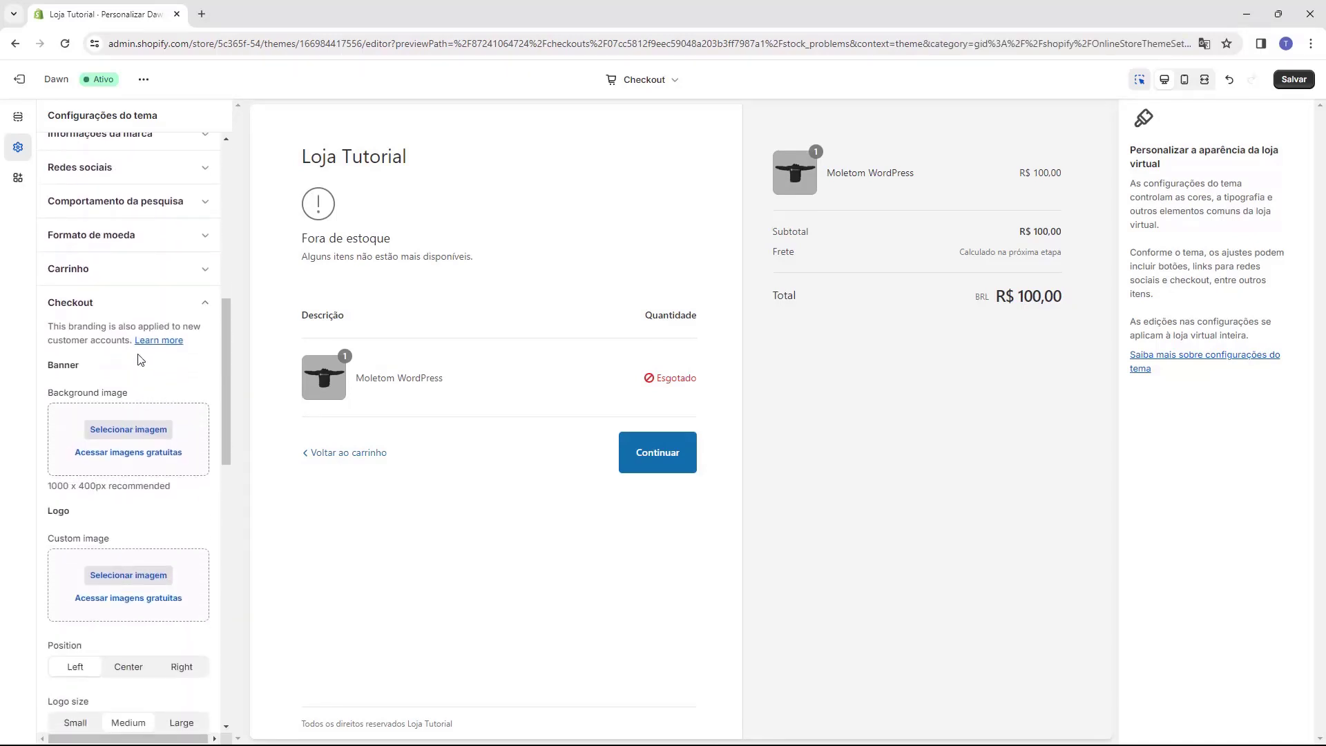
pyautogui.scroll(-2, 126, 465)
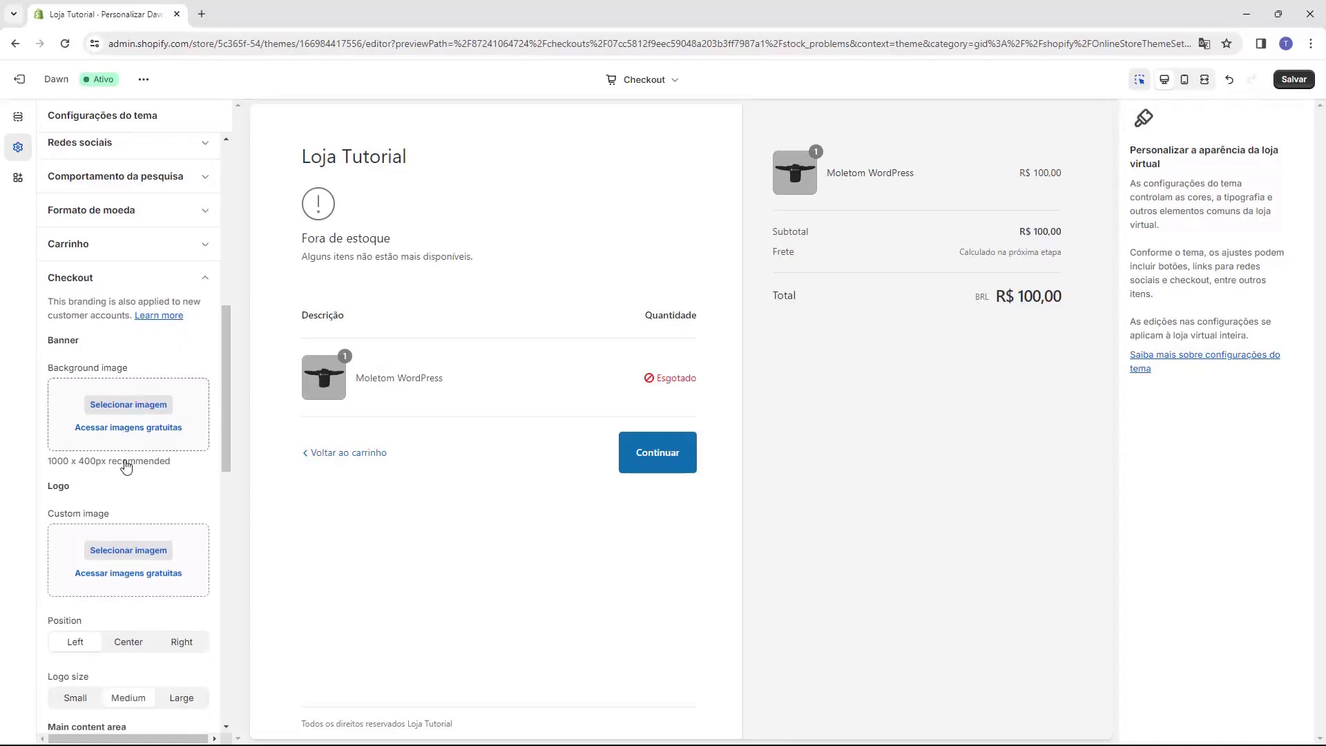
pyautogui.scroll(-3, 127, 465)
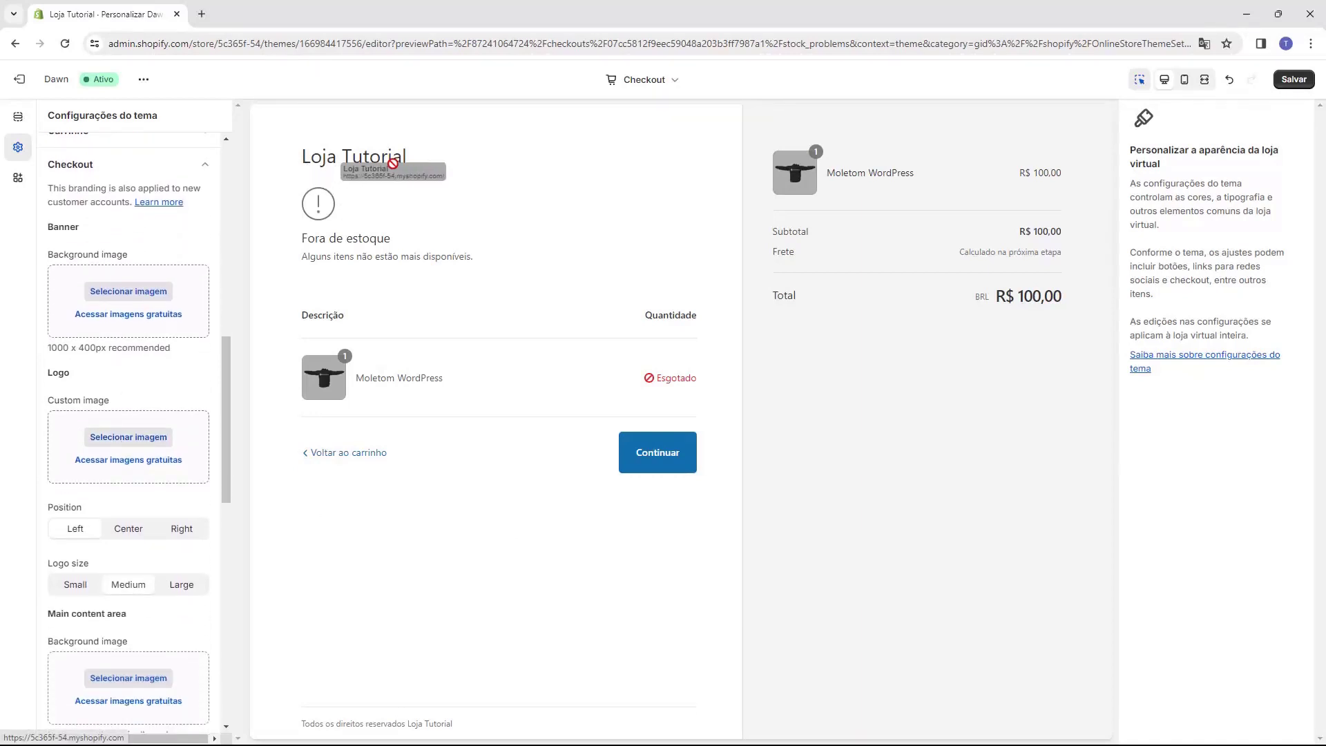
pyautogui.scroll(-1, 131, 373)
pyautogui.scroll(-6, 158, 376)
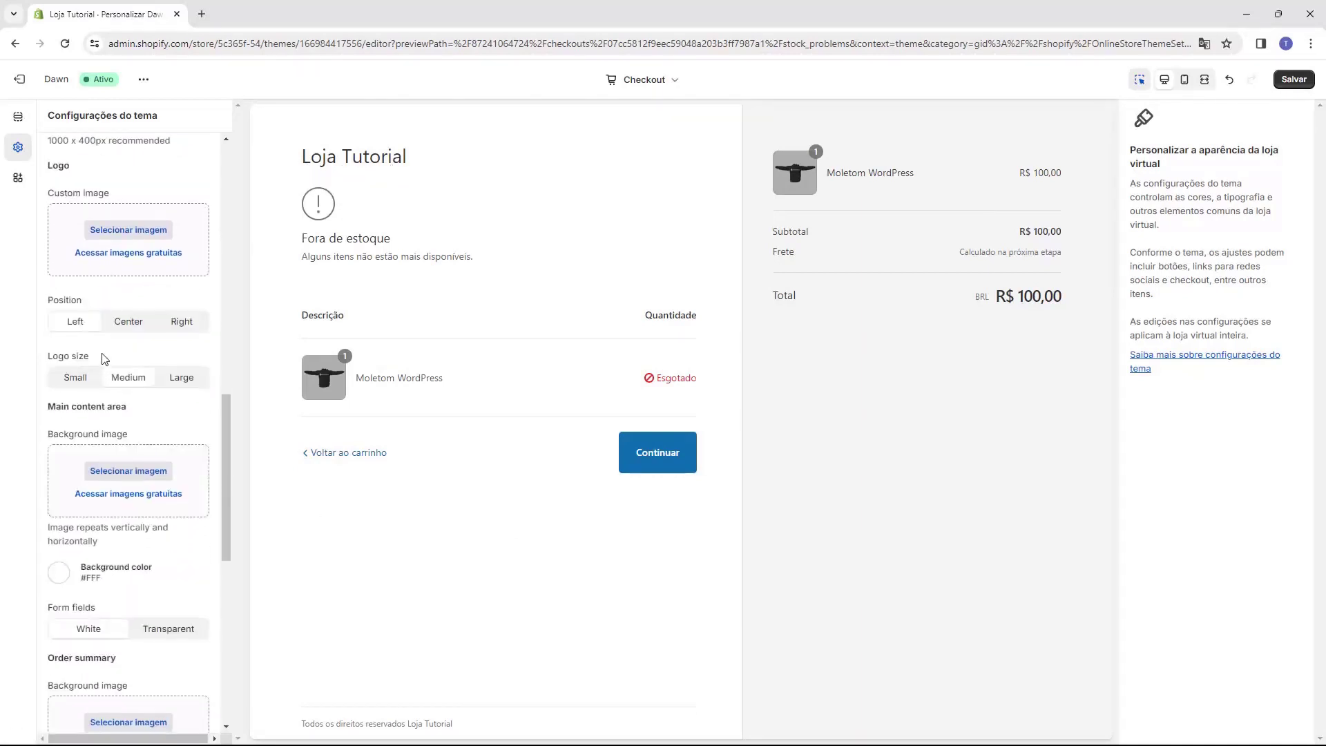
pyautogui.scroll(-5, 107, 316)
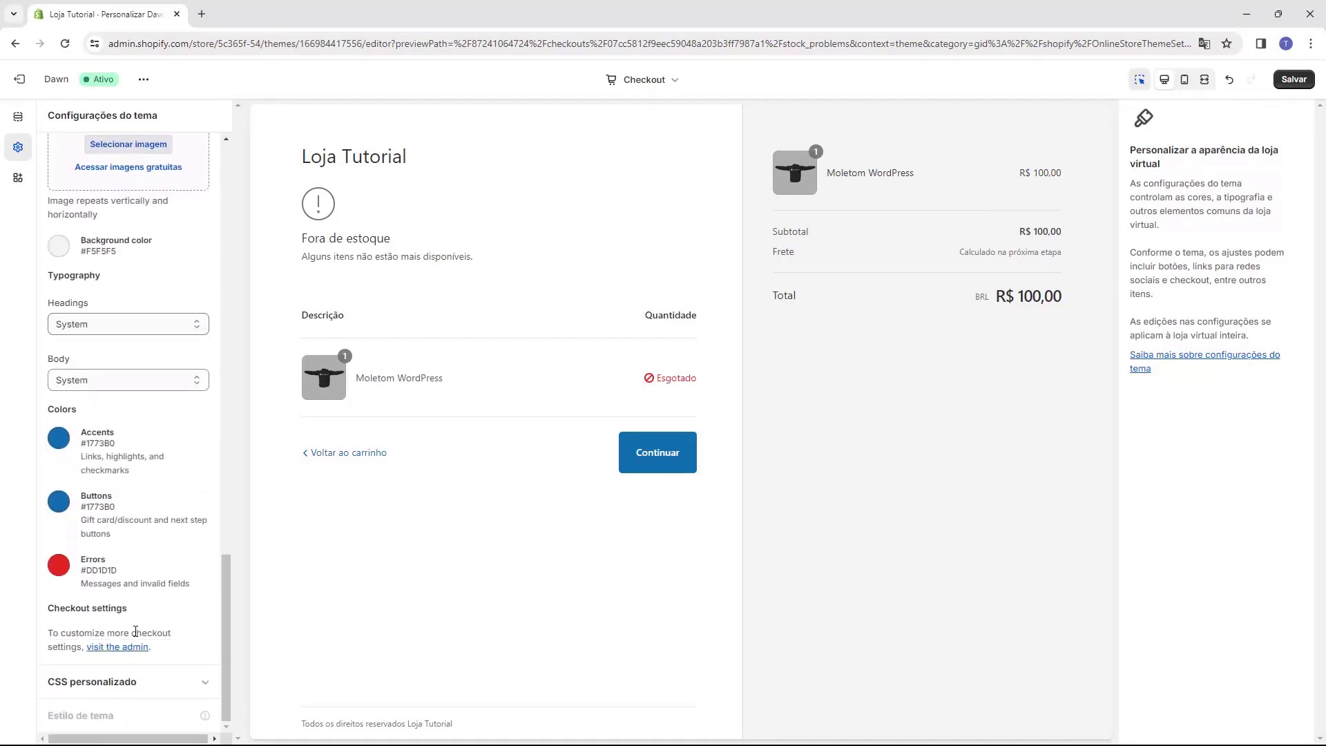
pyautogui.scroll(12, 131, 608)
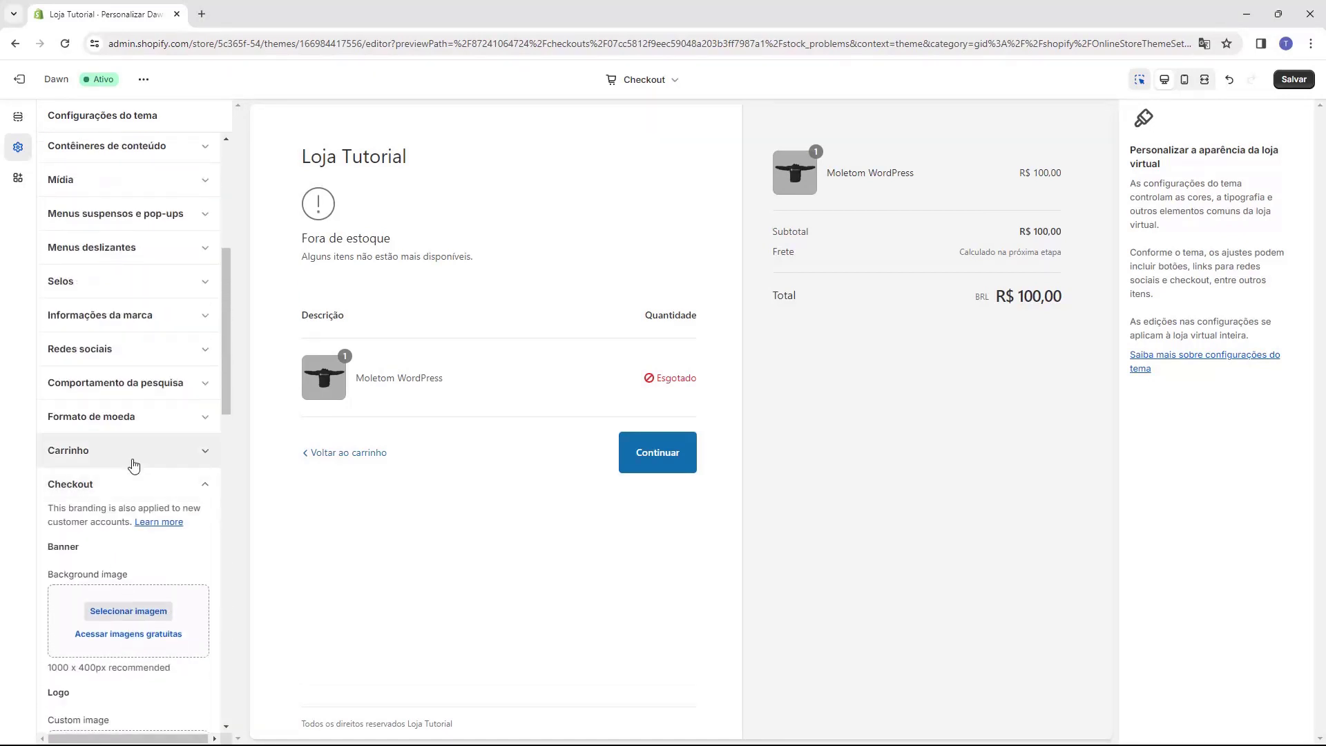
# Collapse the Checkout settings and return to the section list of the Página inicial template.
pyautogui.click(133, 484)
pyautogui.scroll(5, 114, 552)
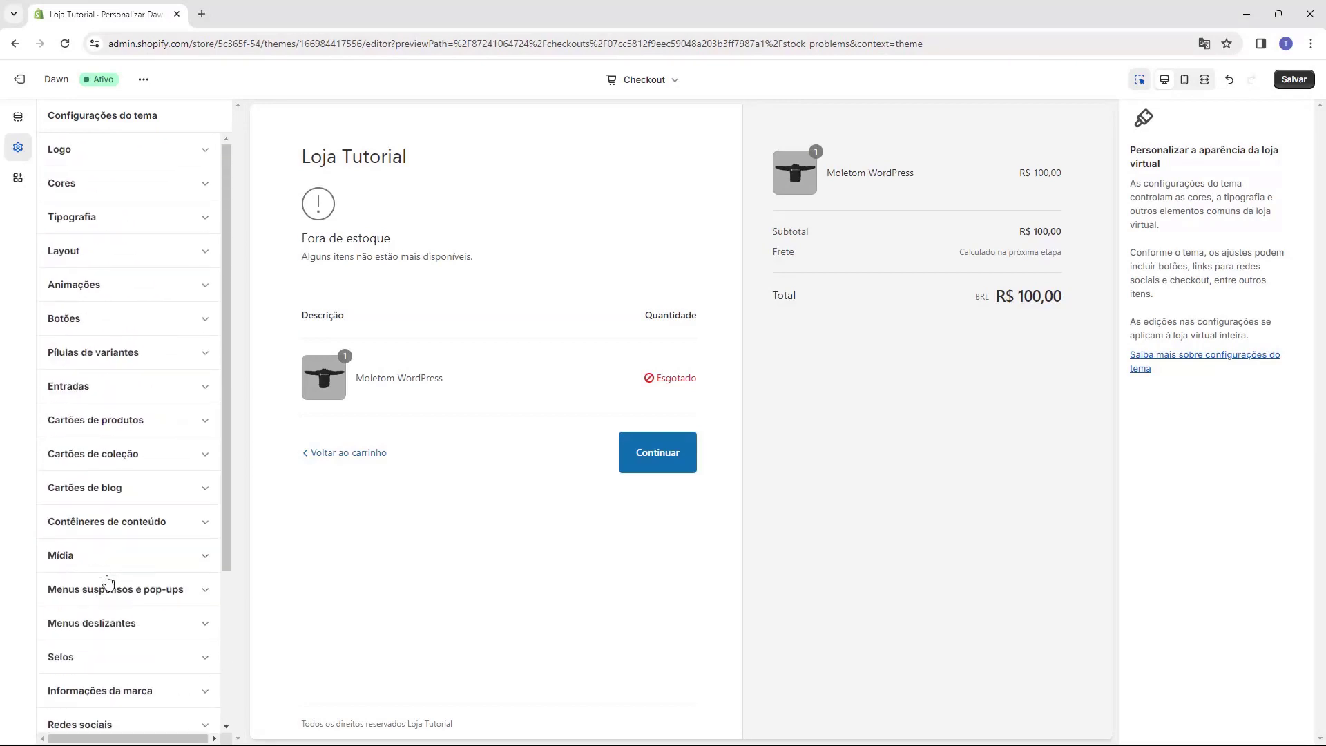
pyautogui.click(656, 80)
pyautogui.click(573, 143)
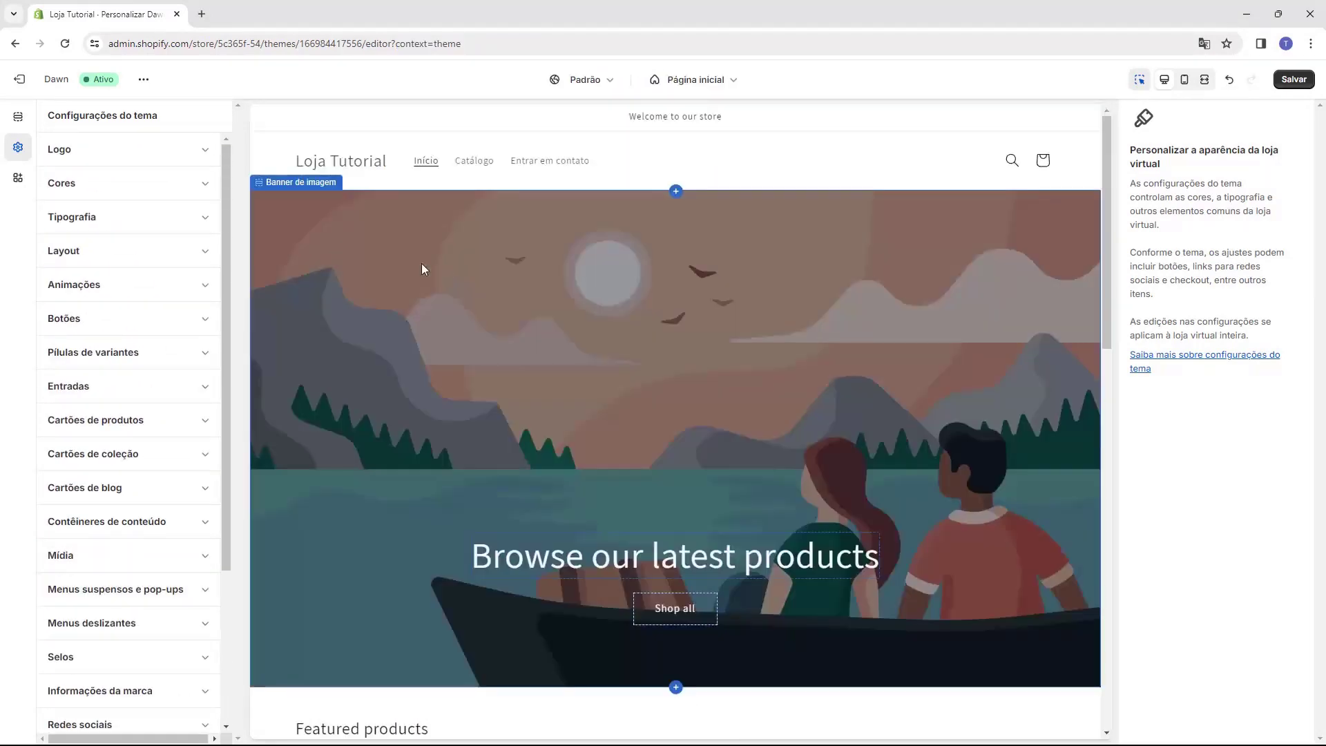
pyautogui.click(19, 117)
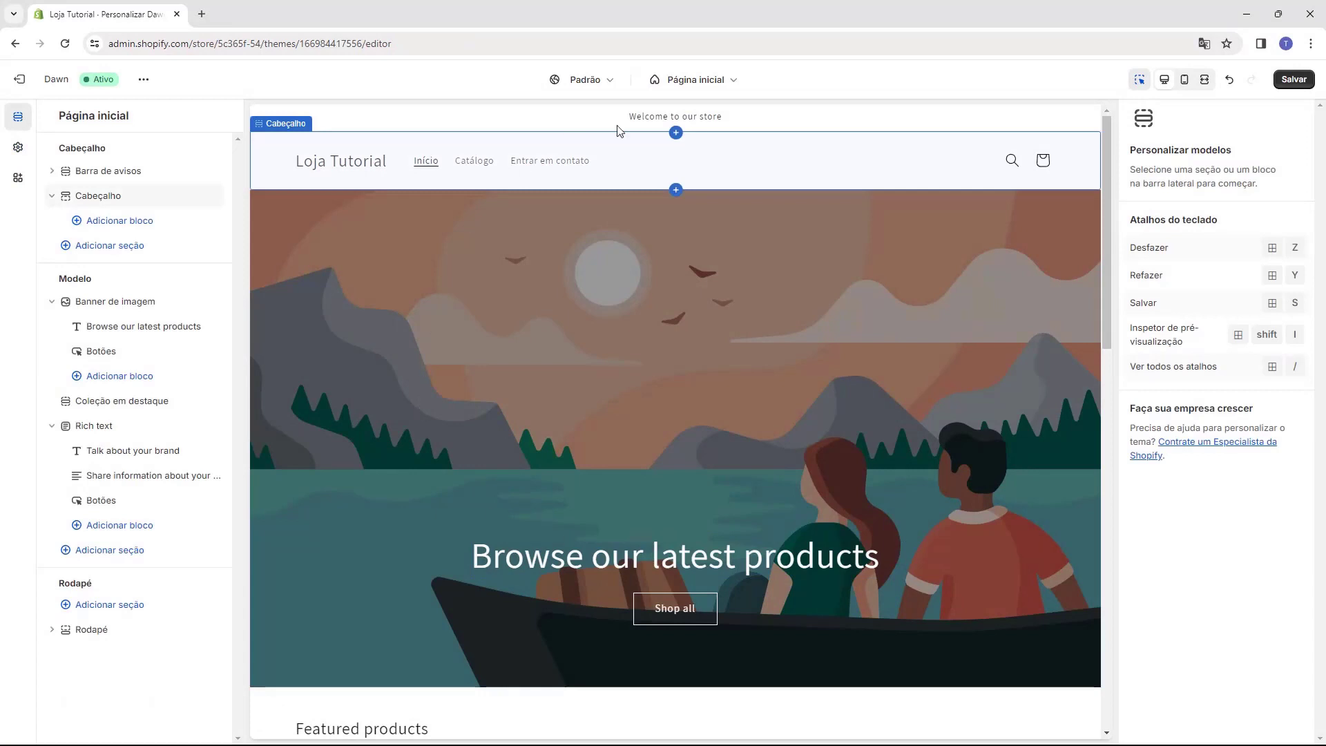